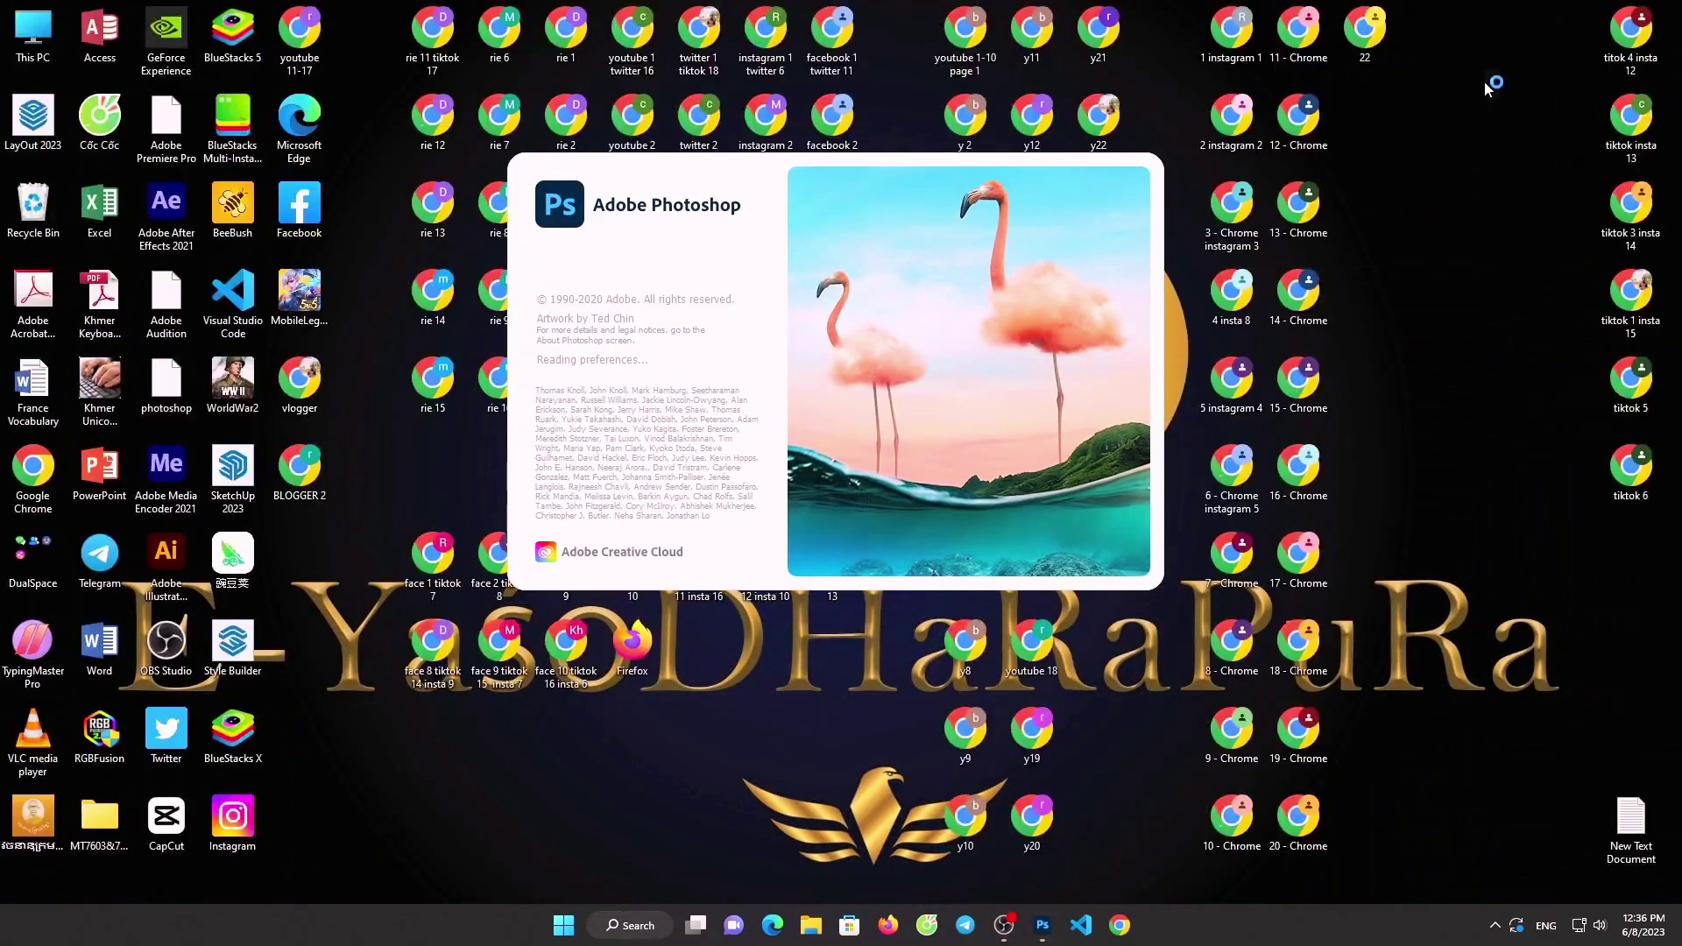
# Create a new blank 1920 x 1080 px document
pyautogui.click(1463, 75)
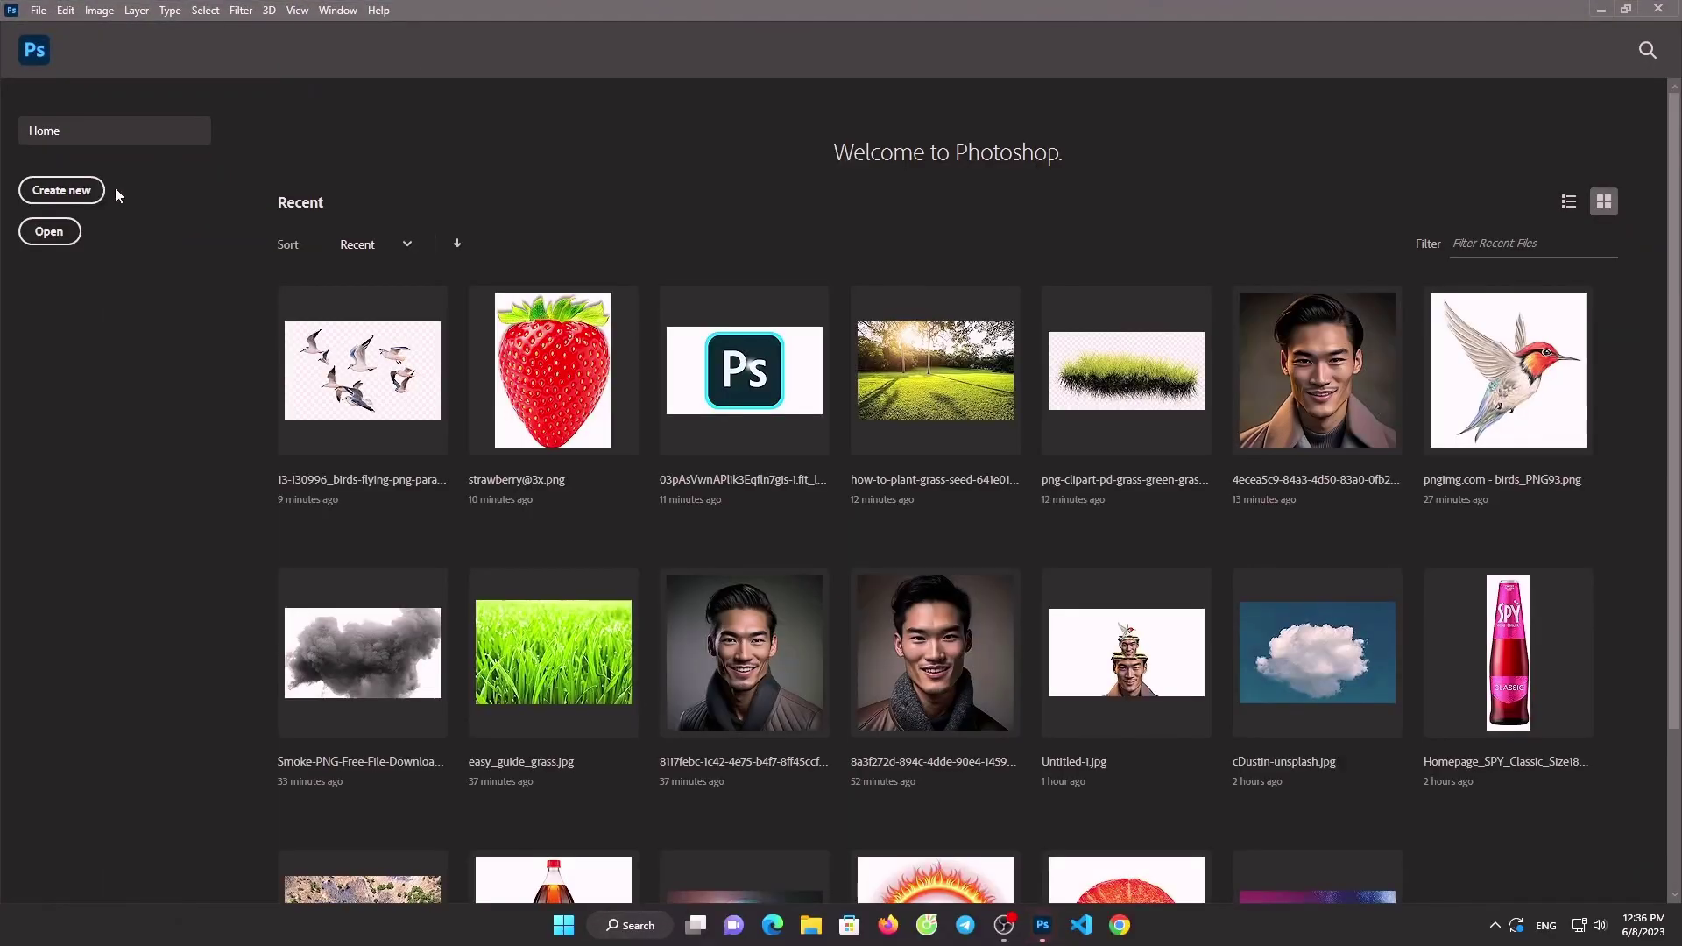
pyautogui.click(68, 190)
pyautogui.click(1100, 678)
# Open the smiling man's portrait JPG alongside the new document
pyautogui.click(38, 10)
pyautogui.click(52, 47)
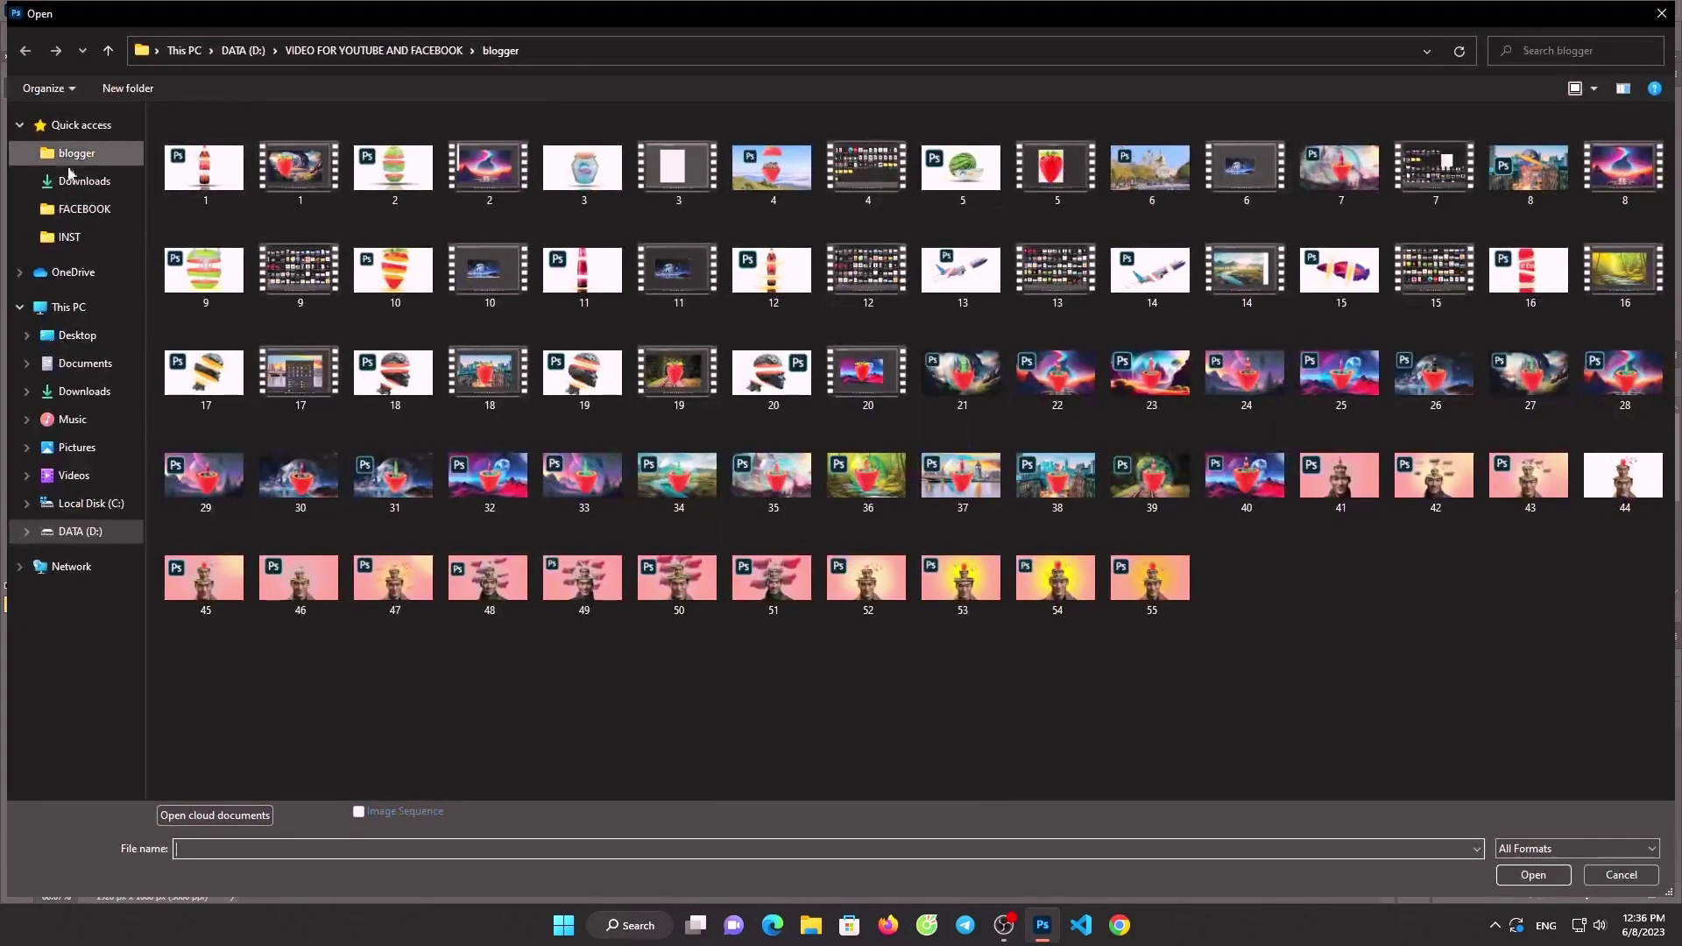
pyautogui.doubleClick(1065, 201)
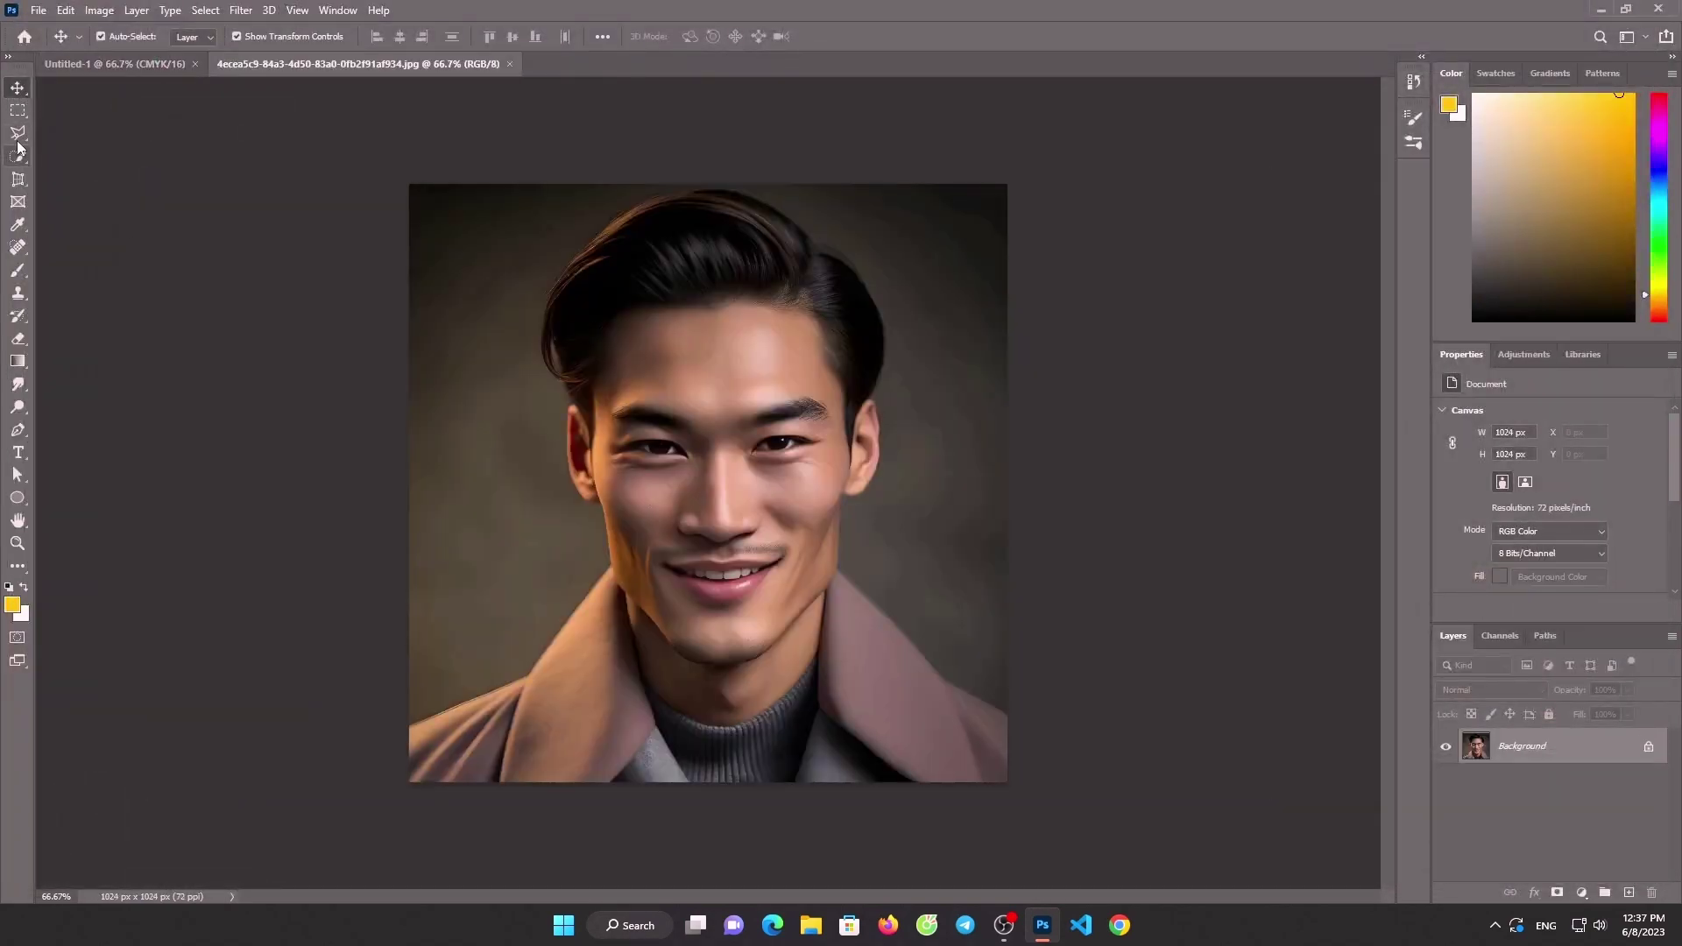
# Cut out the man with Select Subject and move him, scaled, into Untitled-1
pyautogui.click(17, 132)
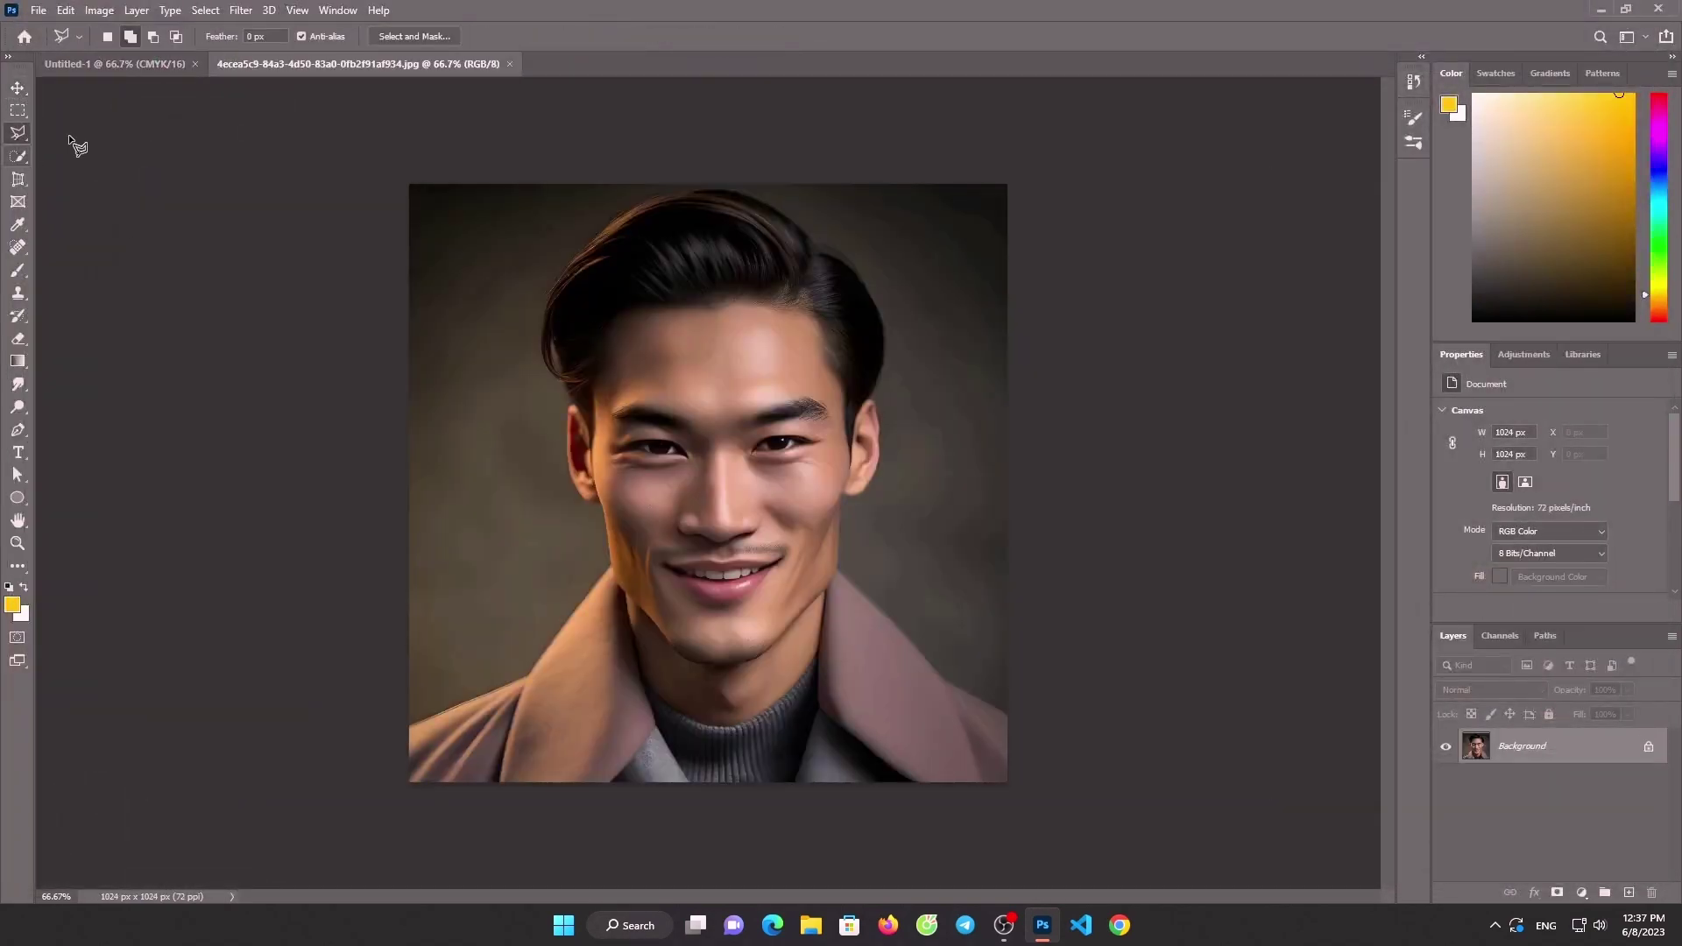
pyautogui.click(18, 156)
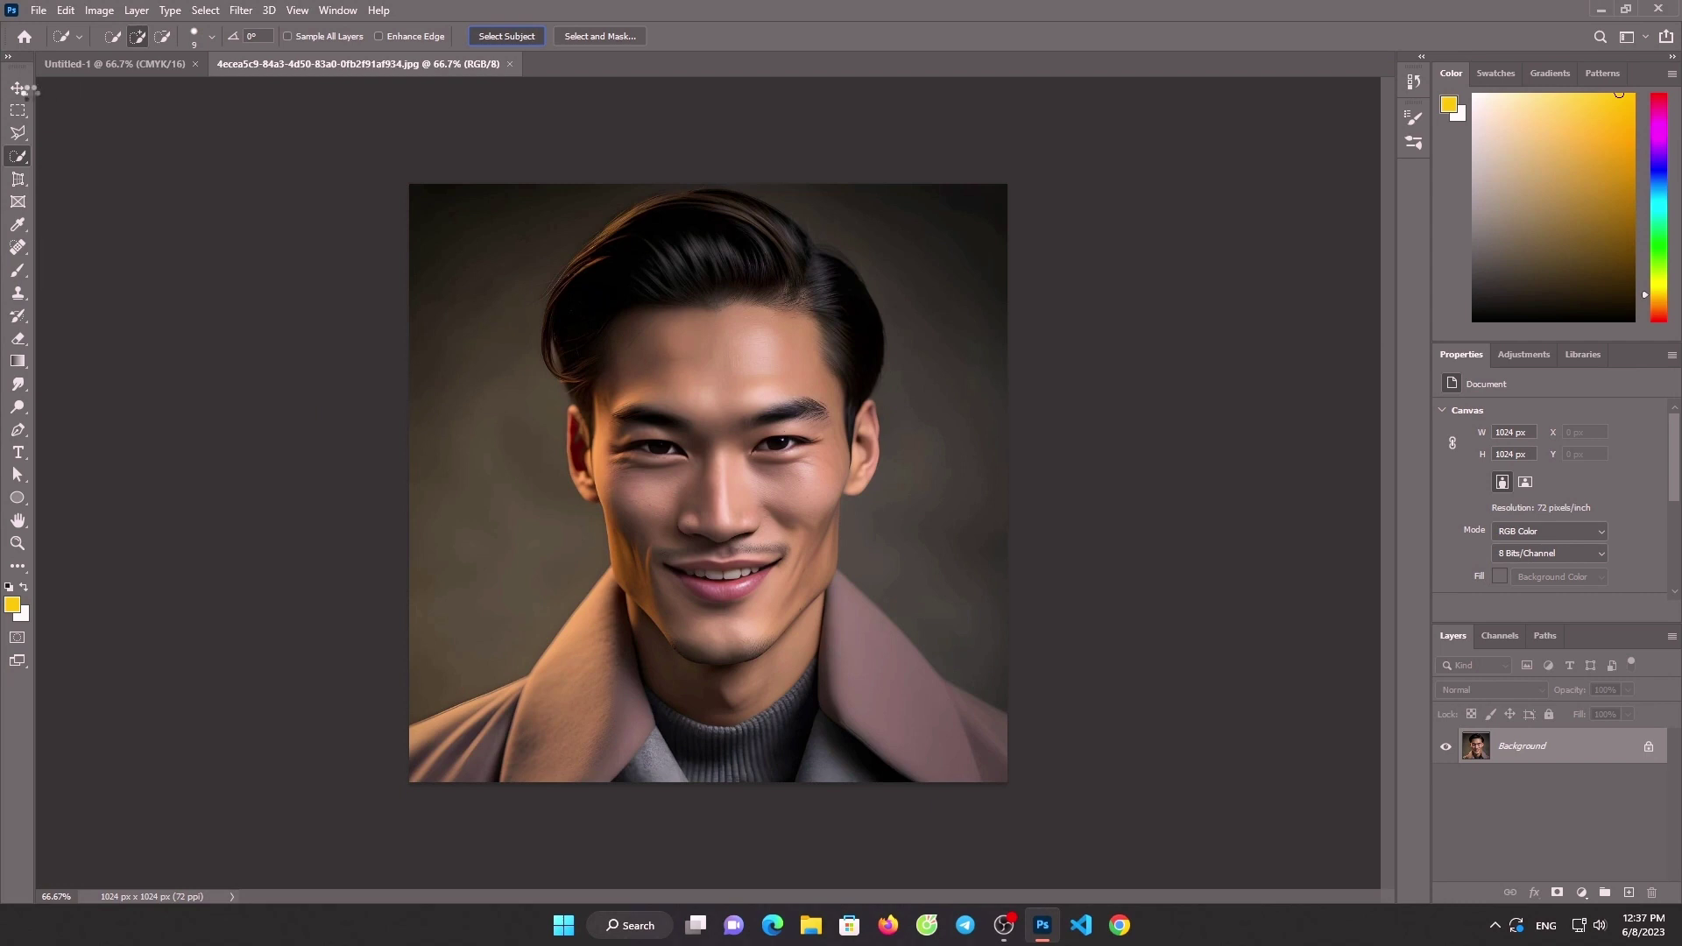
pyautogui.click(506, 36)
pyautogui.press('v')
pyautogui.moveTo(671, 307)
pyautogui.mouseDown()
pyautogui.moveTo(368, 250)
pyautogui.moveTo(734, 388)
pyautogui.mouseUp()
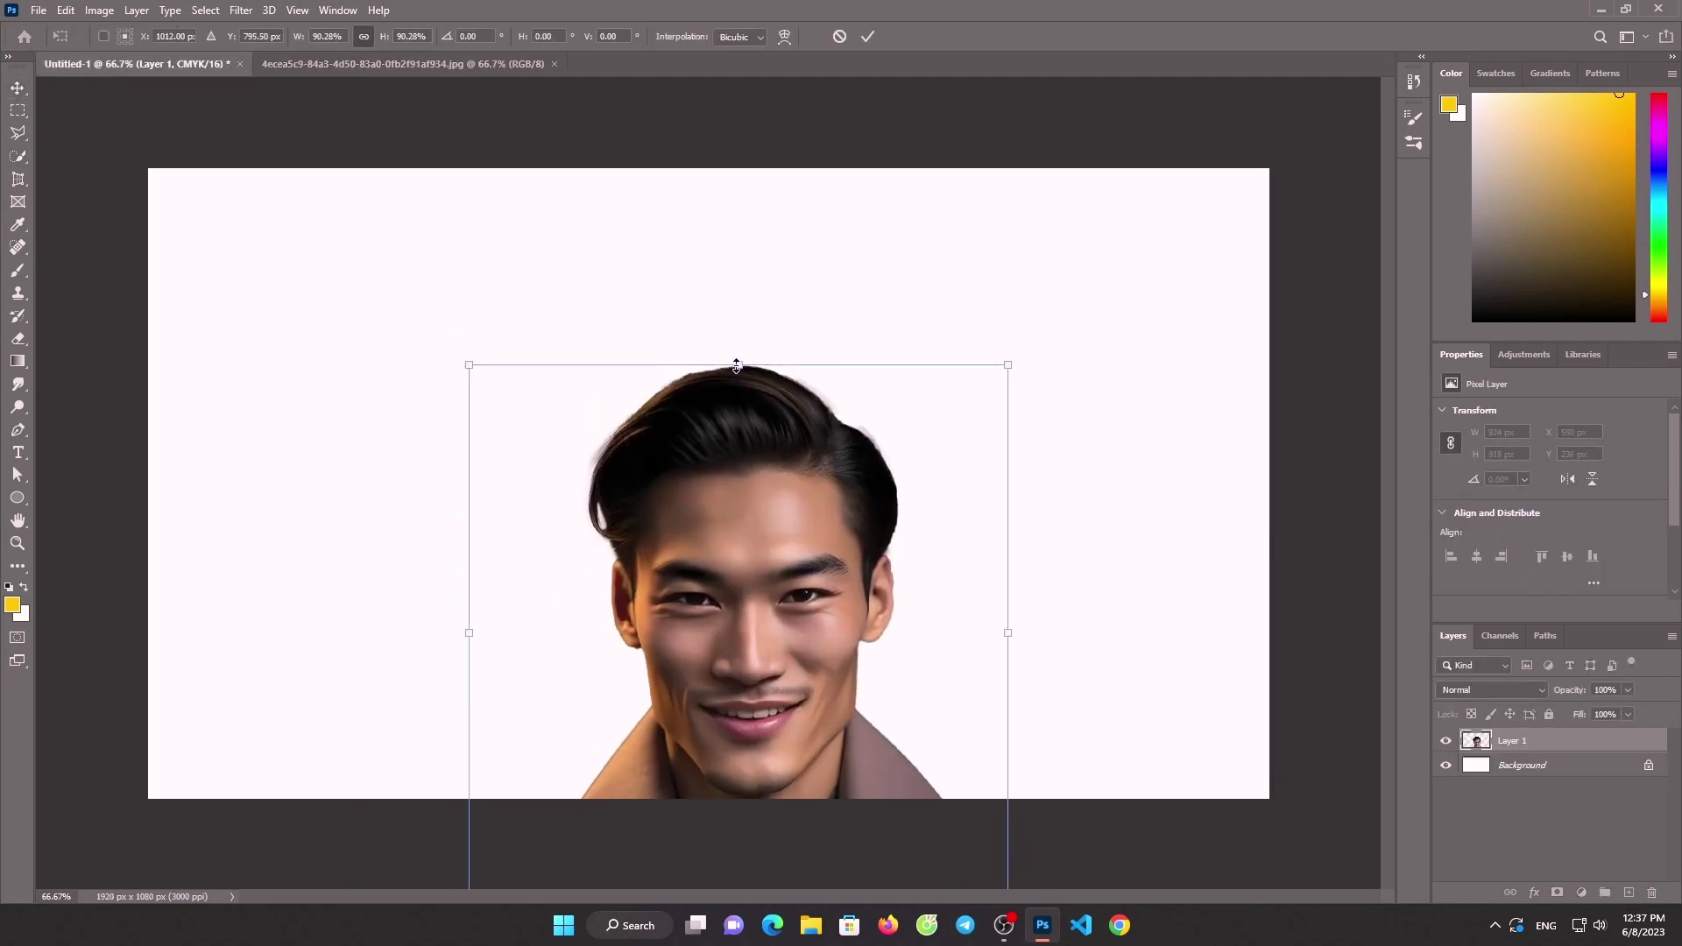
pyautogui.click(867, 36)
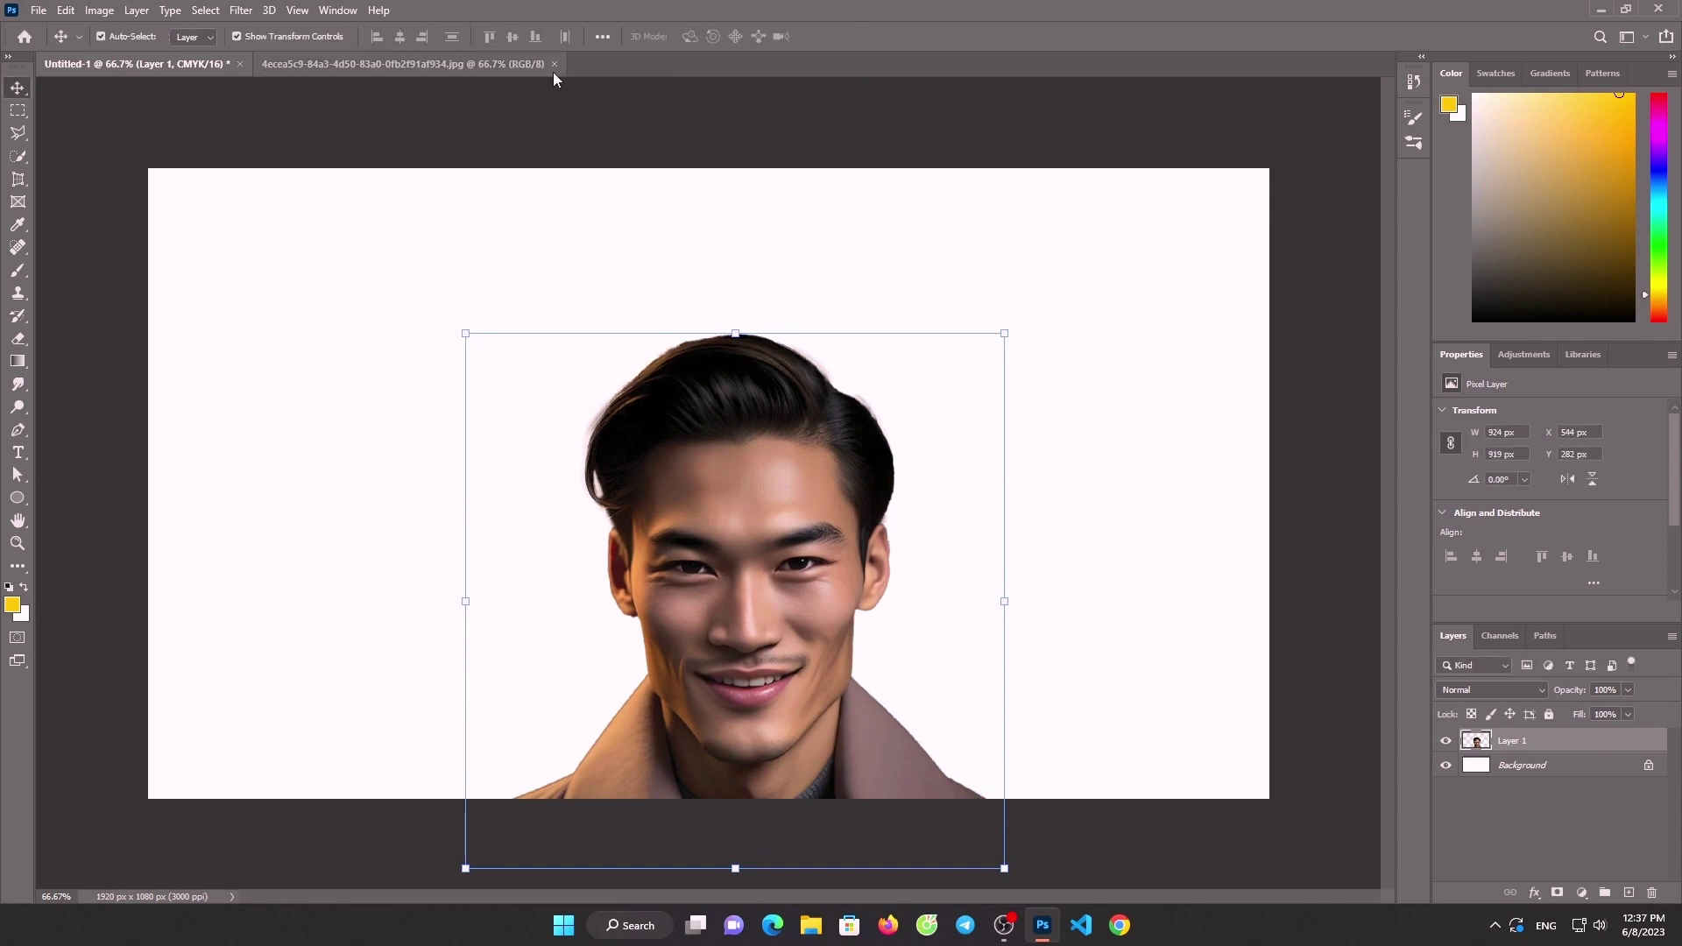
# Close the portrait JPG tab and add a new empty layer
pyautogui.click(534, 64)
pyautogui.click(554, 64)
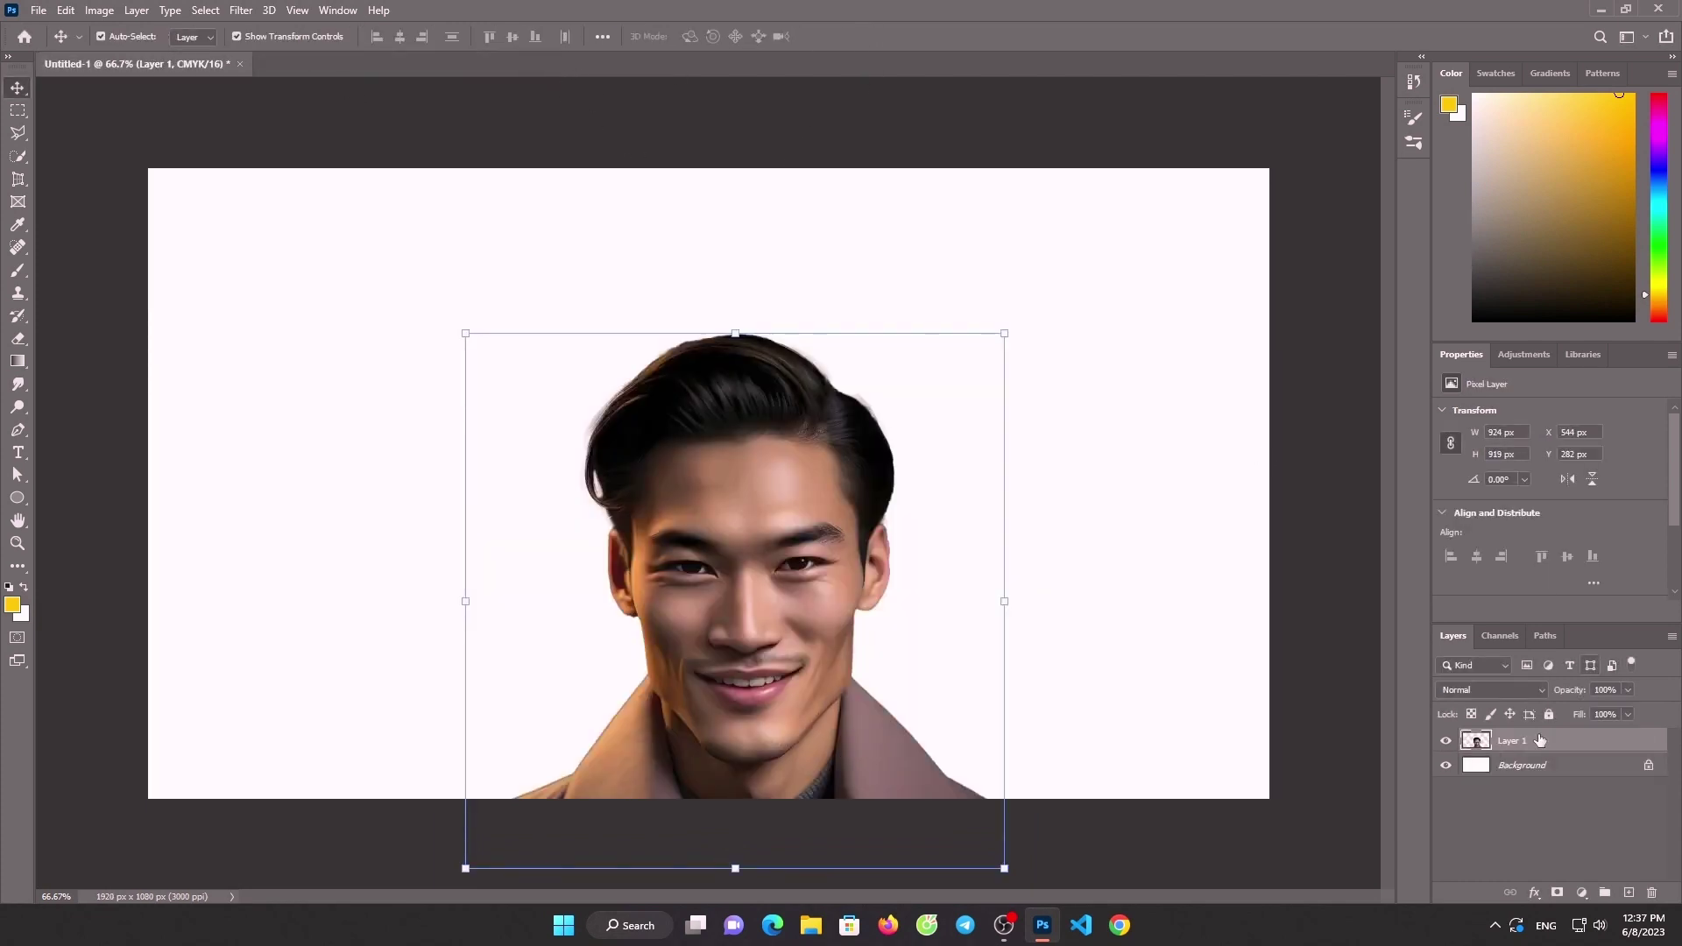
pyautogui.click(1630, 892)
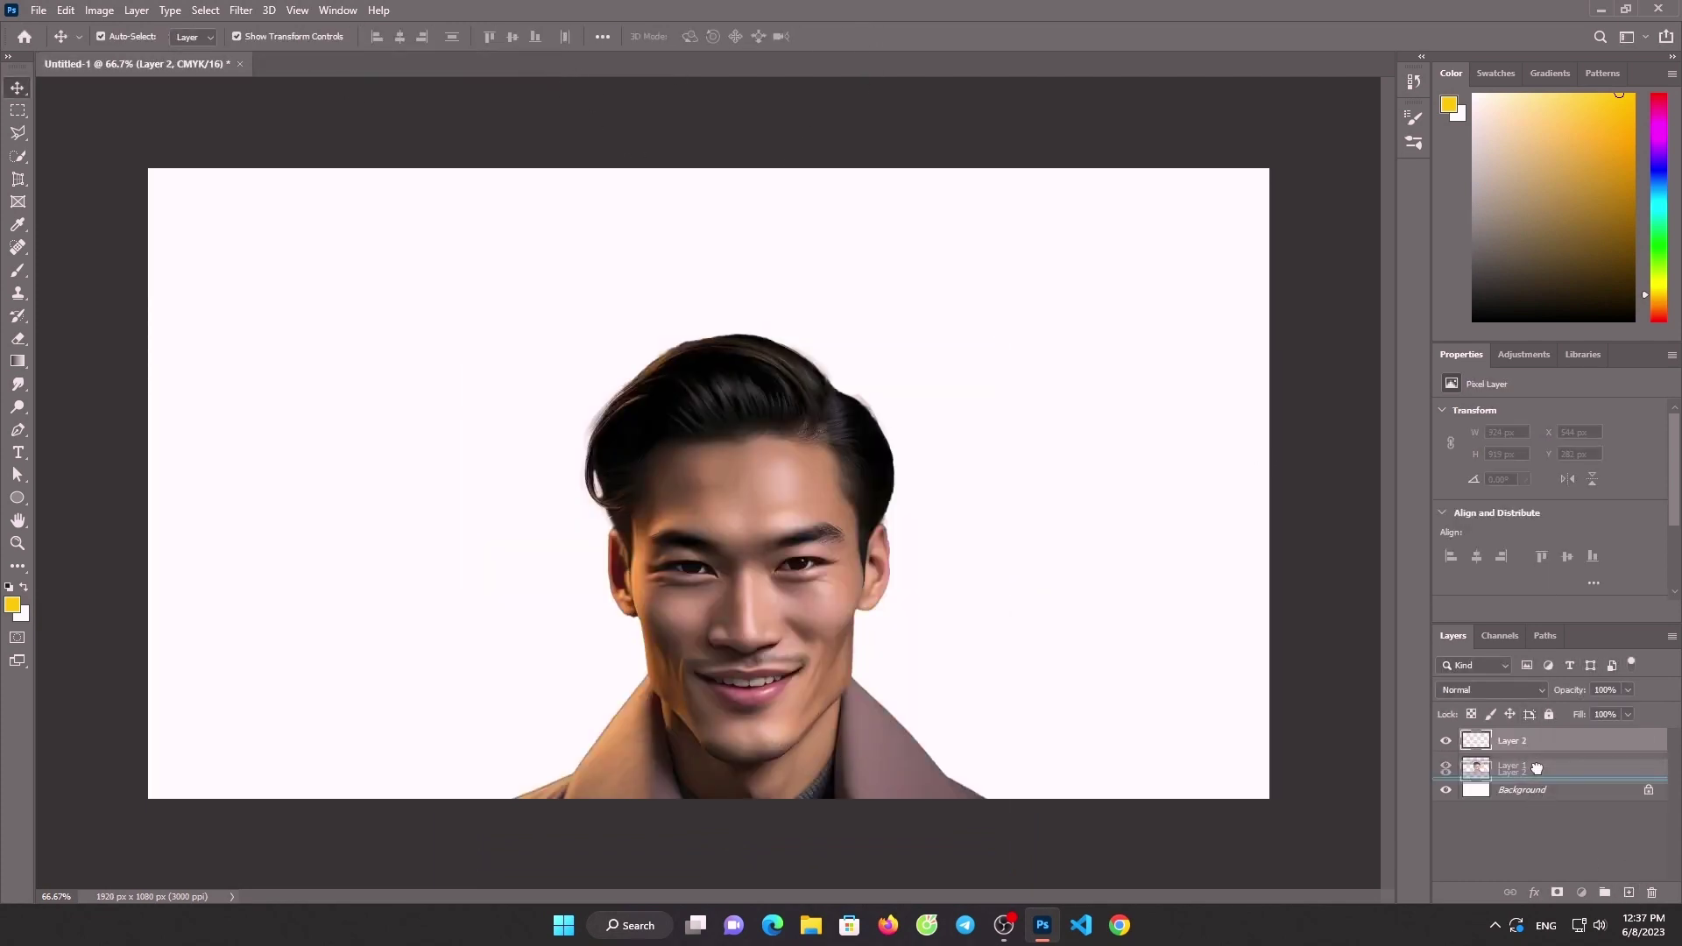
# Move the empty layer beneath the man and trace a pen path around his hair
pyautogui.moveTo(1539, 742); pyautogui.dragTo(1533, 775)
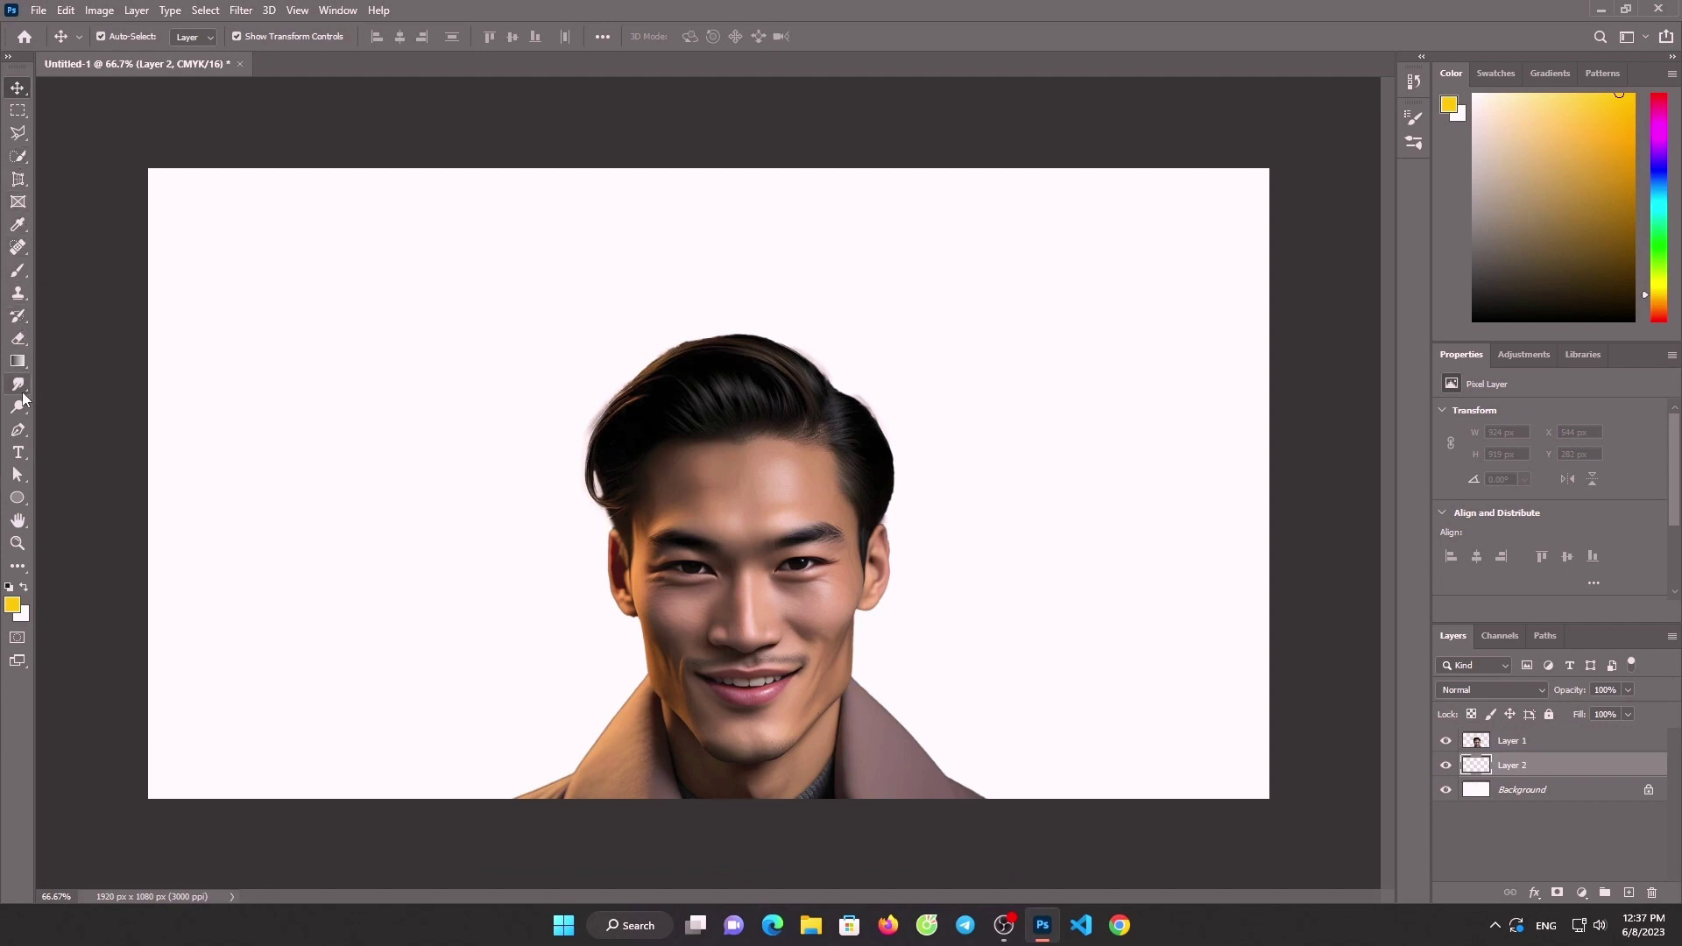
pyautogui.click(18, 429)
pyautogui.click(448, 509)
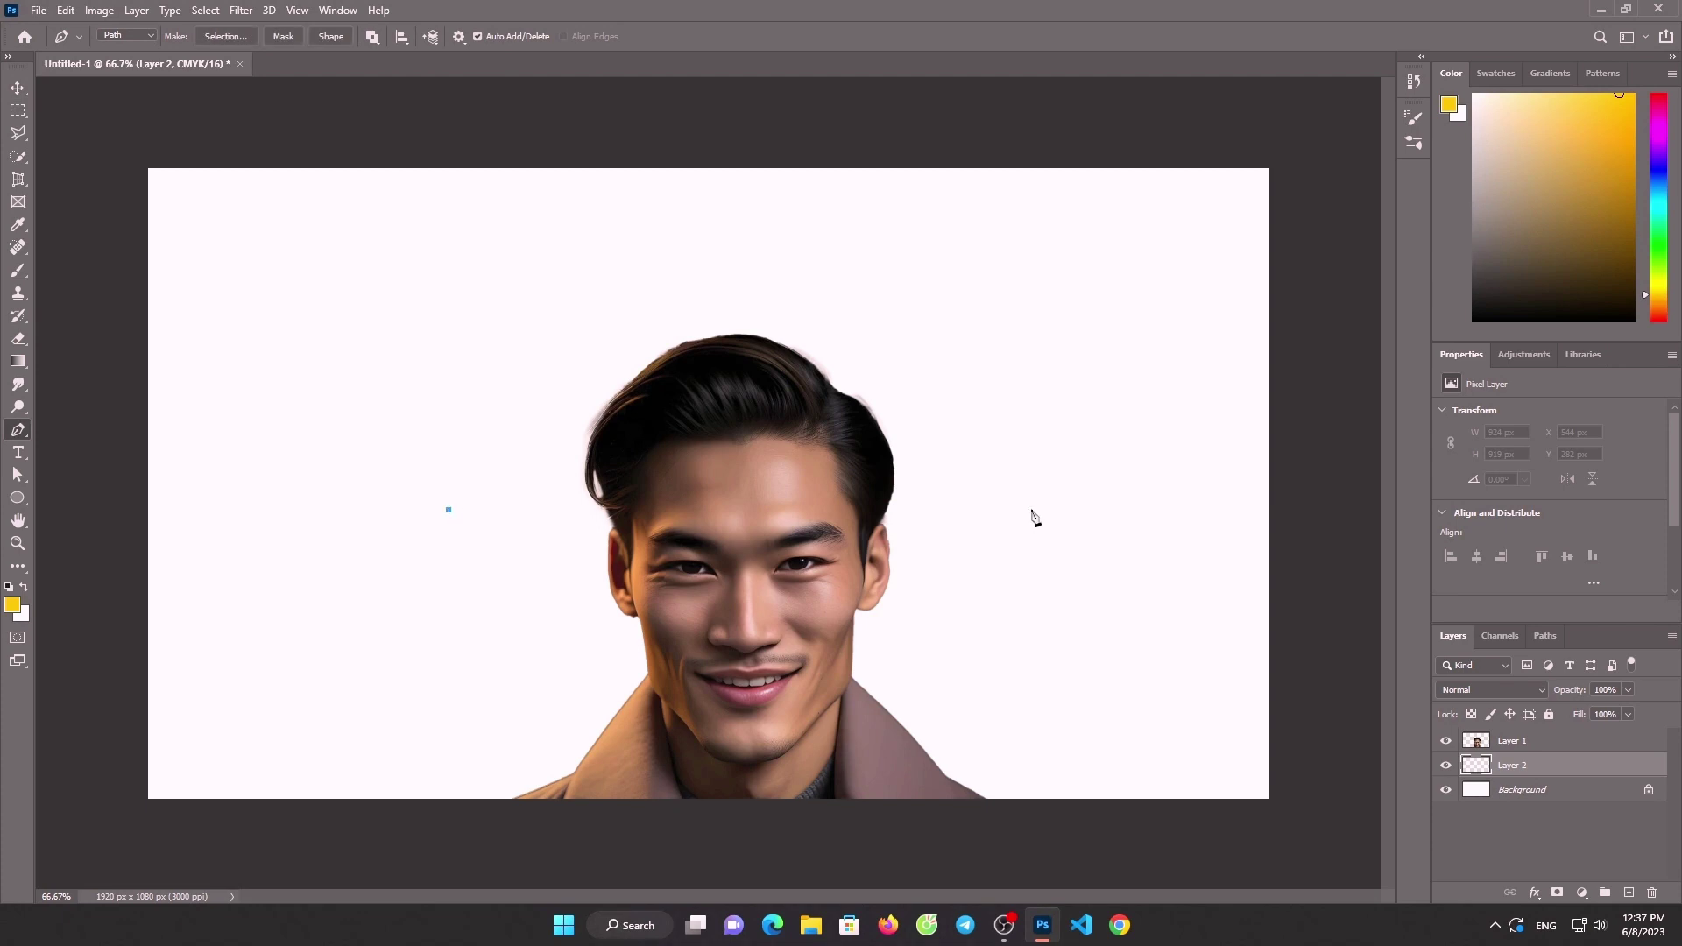
pyautogui.click(1084, 516)
pyautogui.click(1070, 355)
pyautogui.click(567, 238)
pyautogui.moveTo(486, 363); pyautogui.dragTo(466, 406)
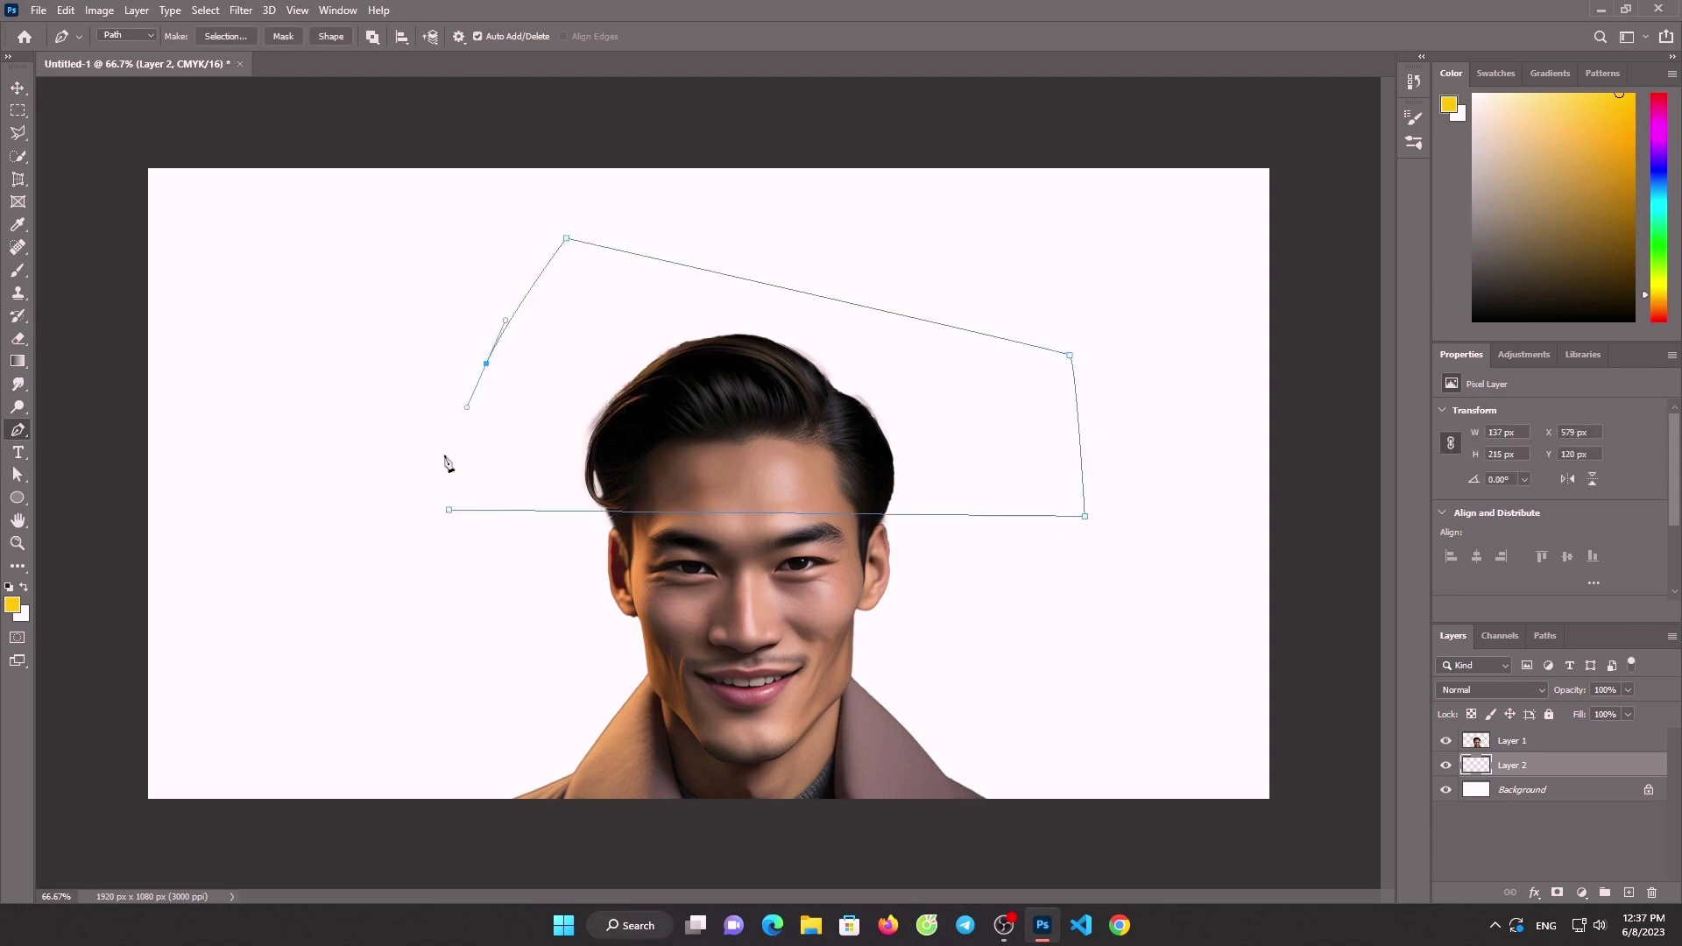
# Turn the hair path into a selection and delete the hair from the man's layer
pyautogui.rightClick(642, 250)
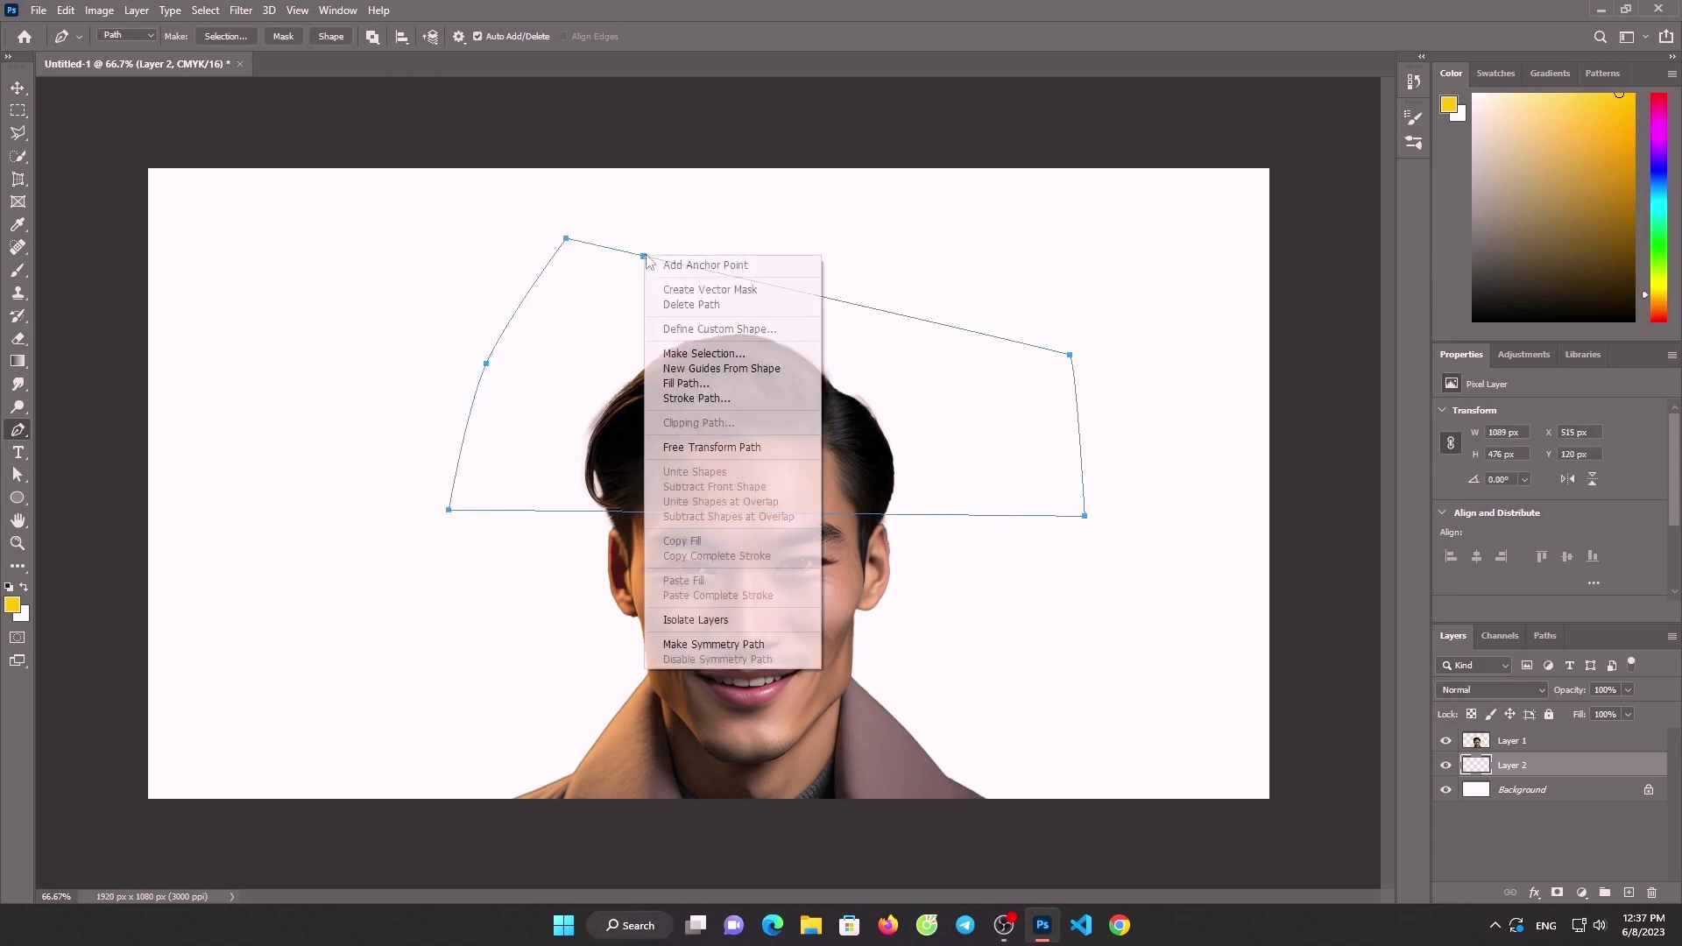
pyautogui.click(701, 365)
pyautogui.press('Return')
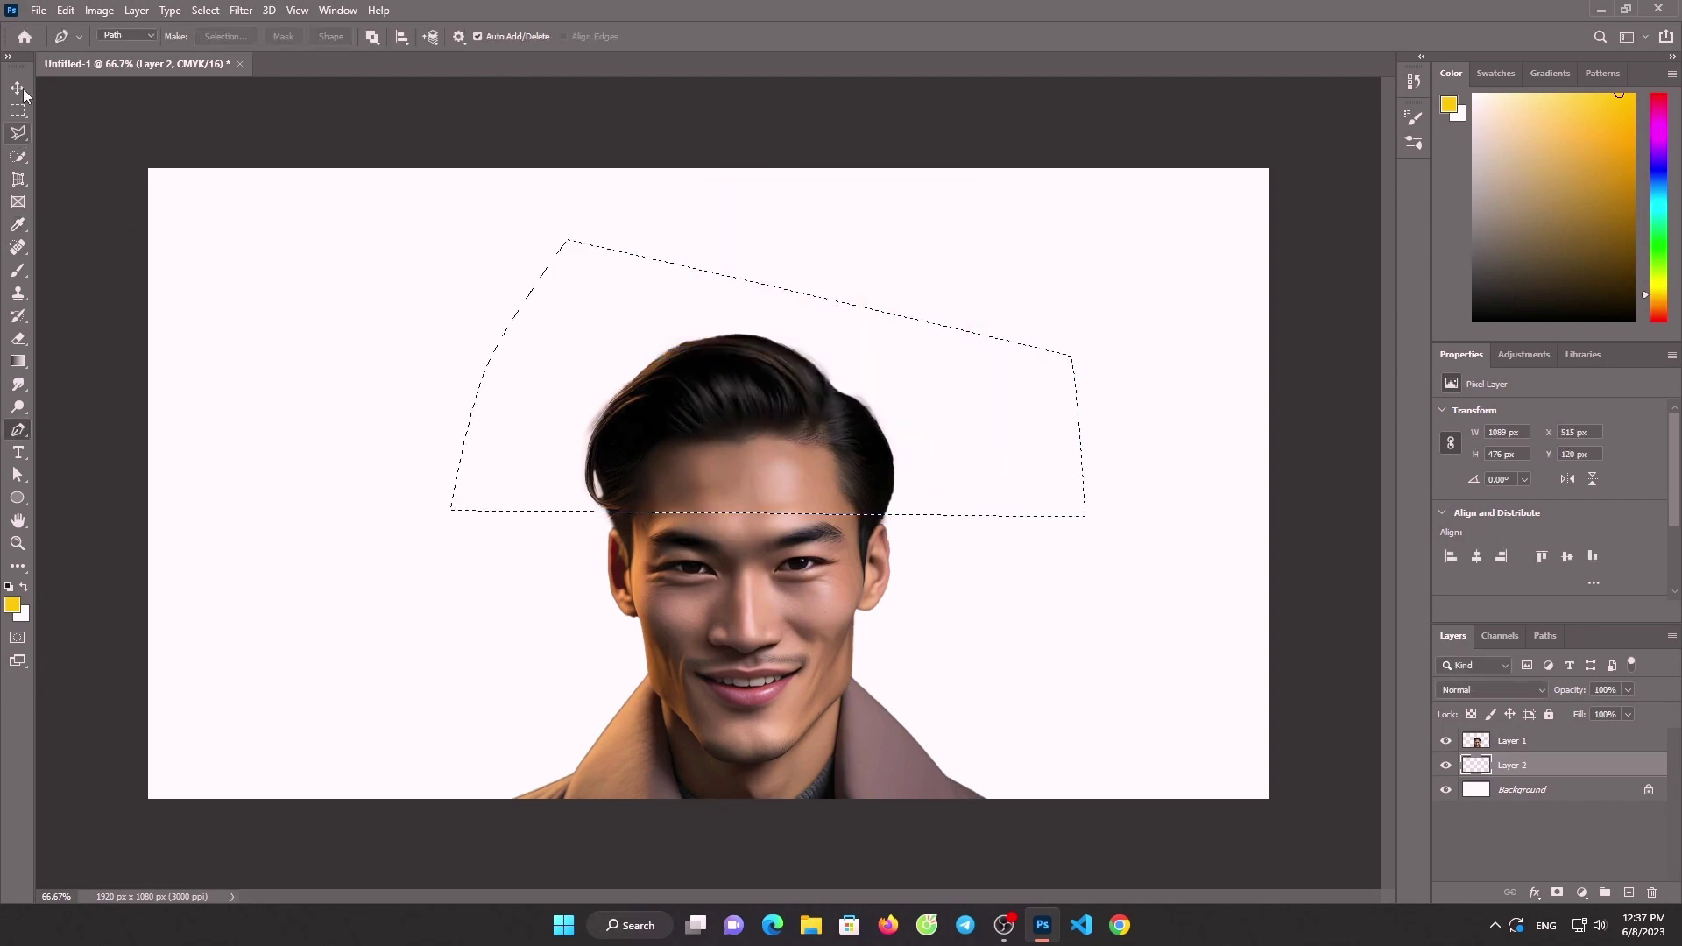
pyautogui.press('v')
pyautogui.moveTo(543, 379); pyautogui.dragTo(624, 424)
pyautogui.click(839, 347)
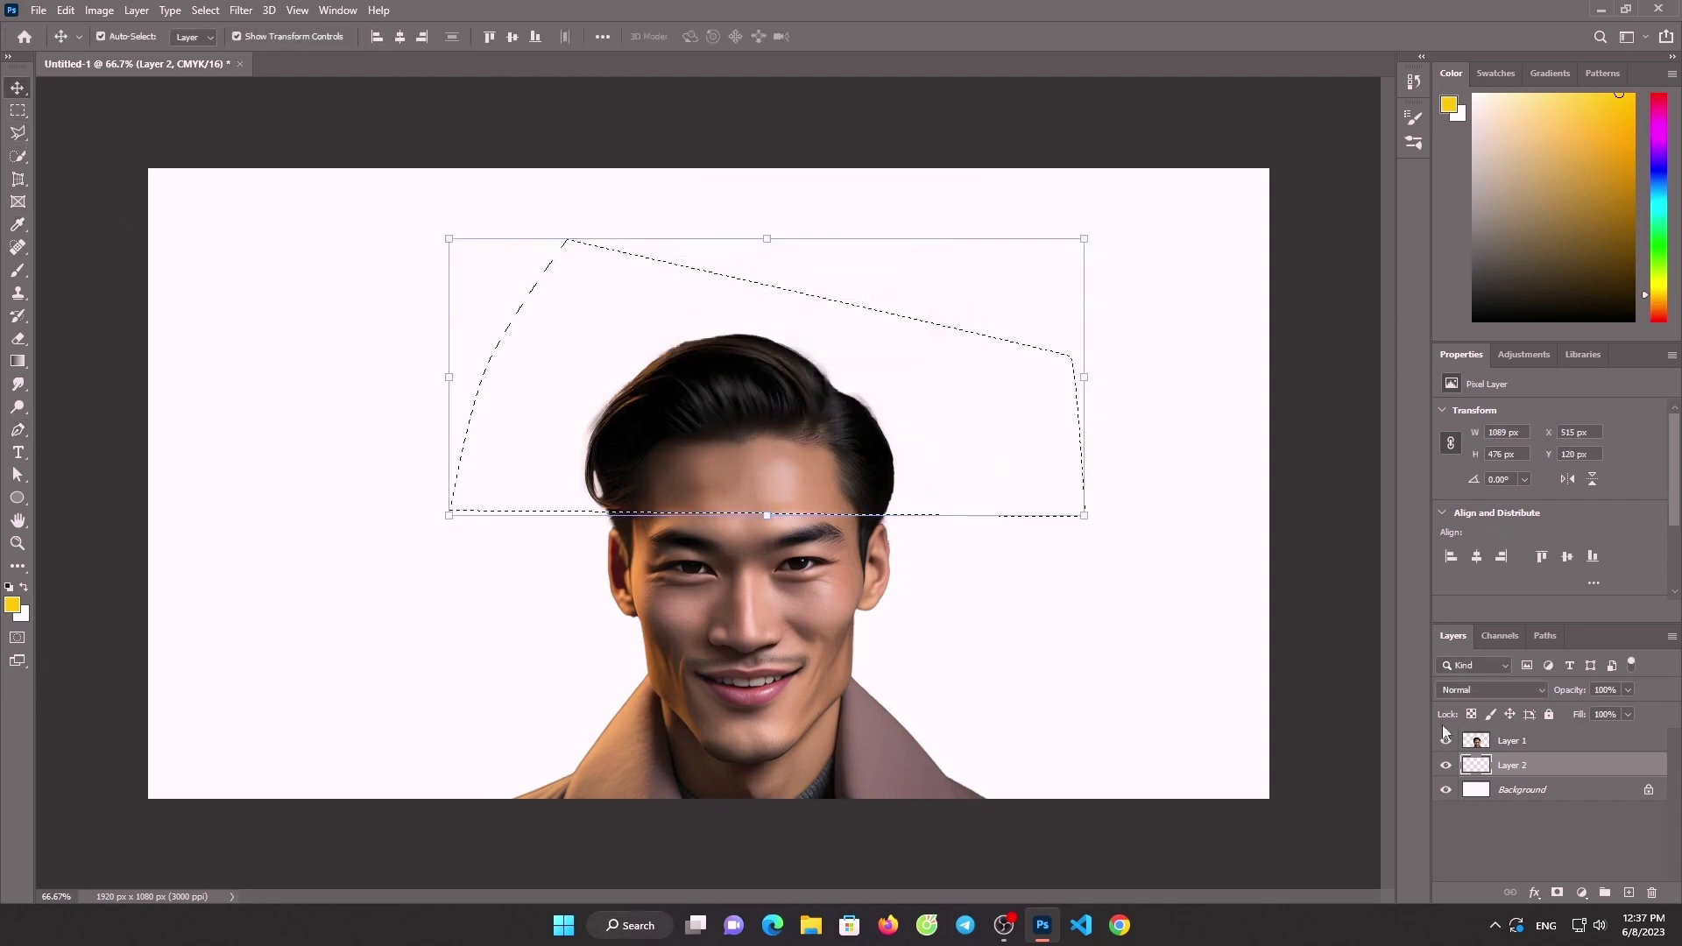
pyautogui.click(1511, 741)
pyautogui.moveTo(684, 478); pyautogui.dragTo(694, 425)
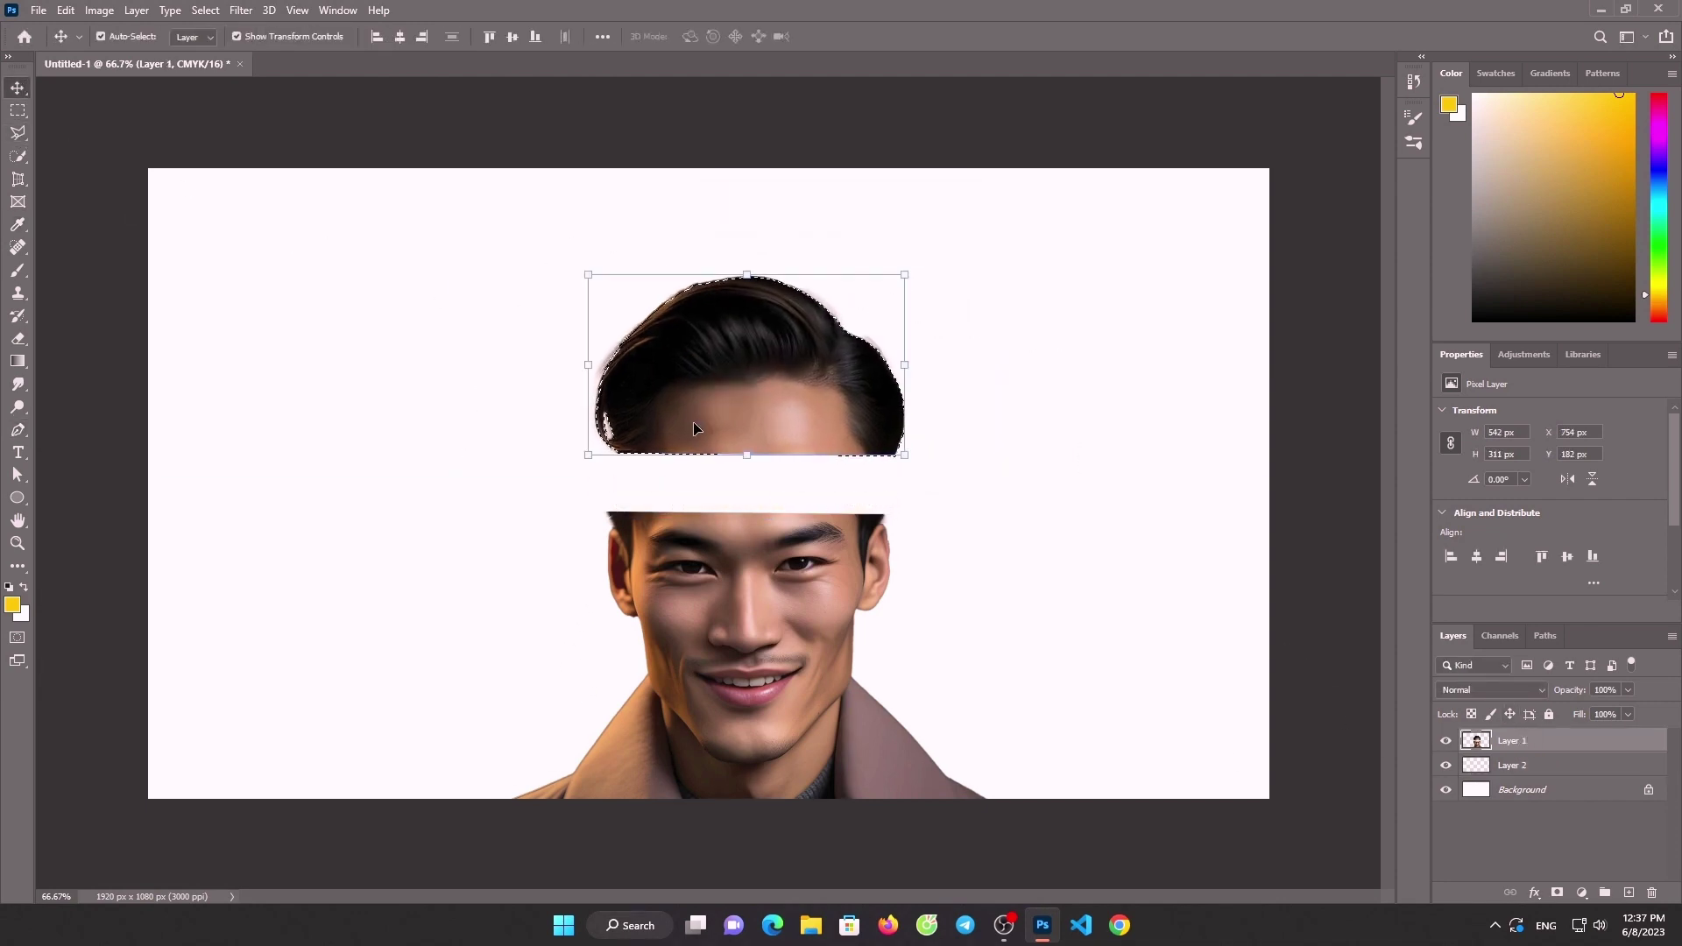
pyautogui.press('Delete')
pyautogui.click(1557, 768)
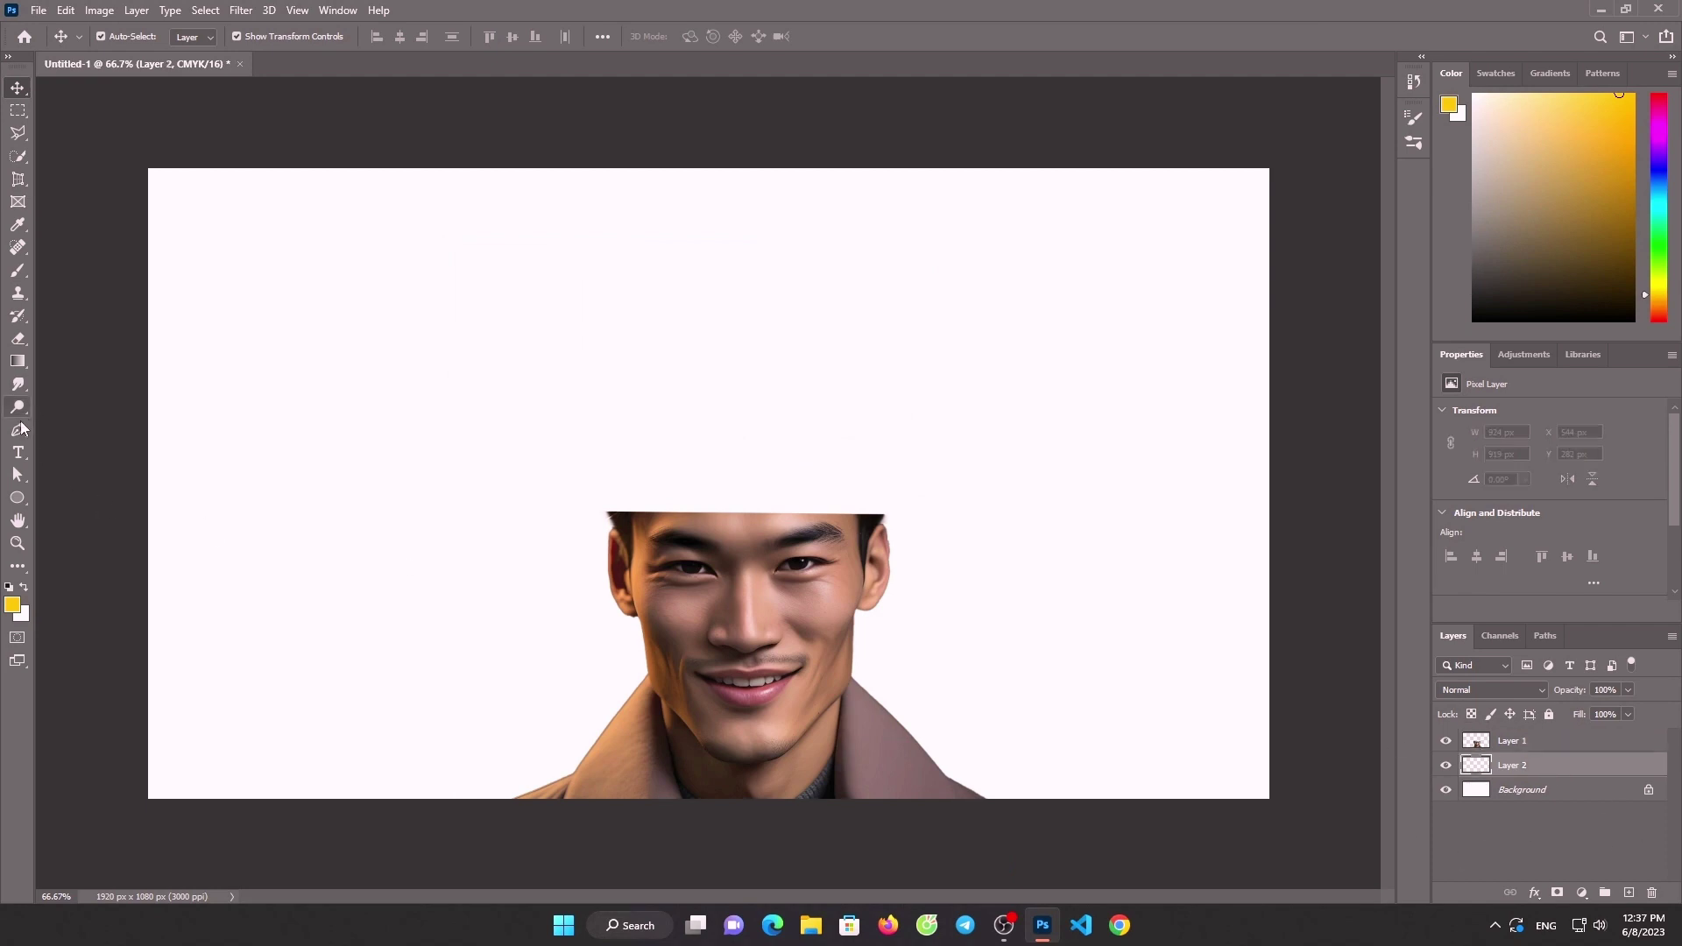
# Draw an arc path over the flat-cut head and convert it to a selection
pyautogui.click(18, 429)
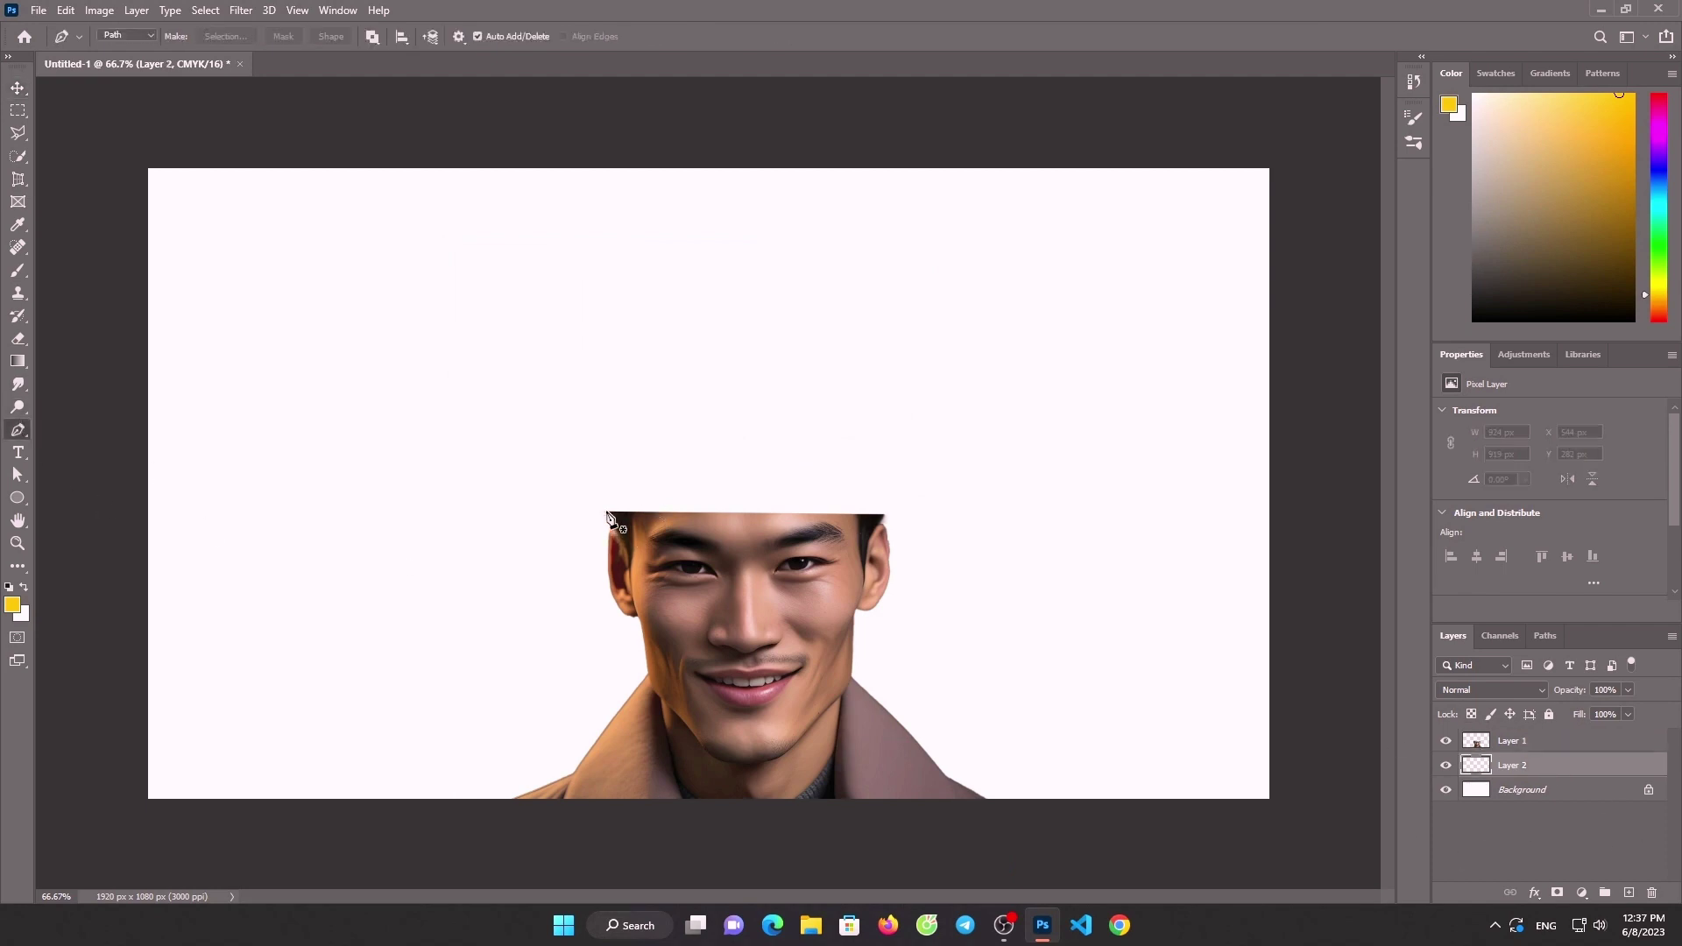
pyautogui.click(608, 514)
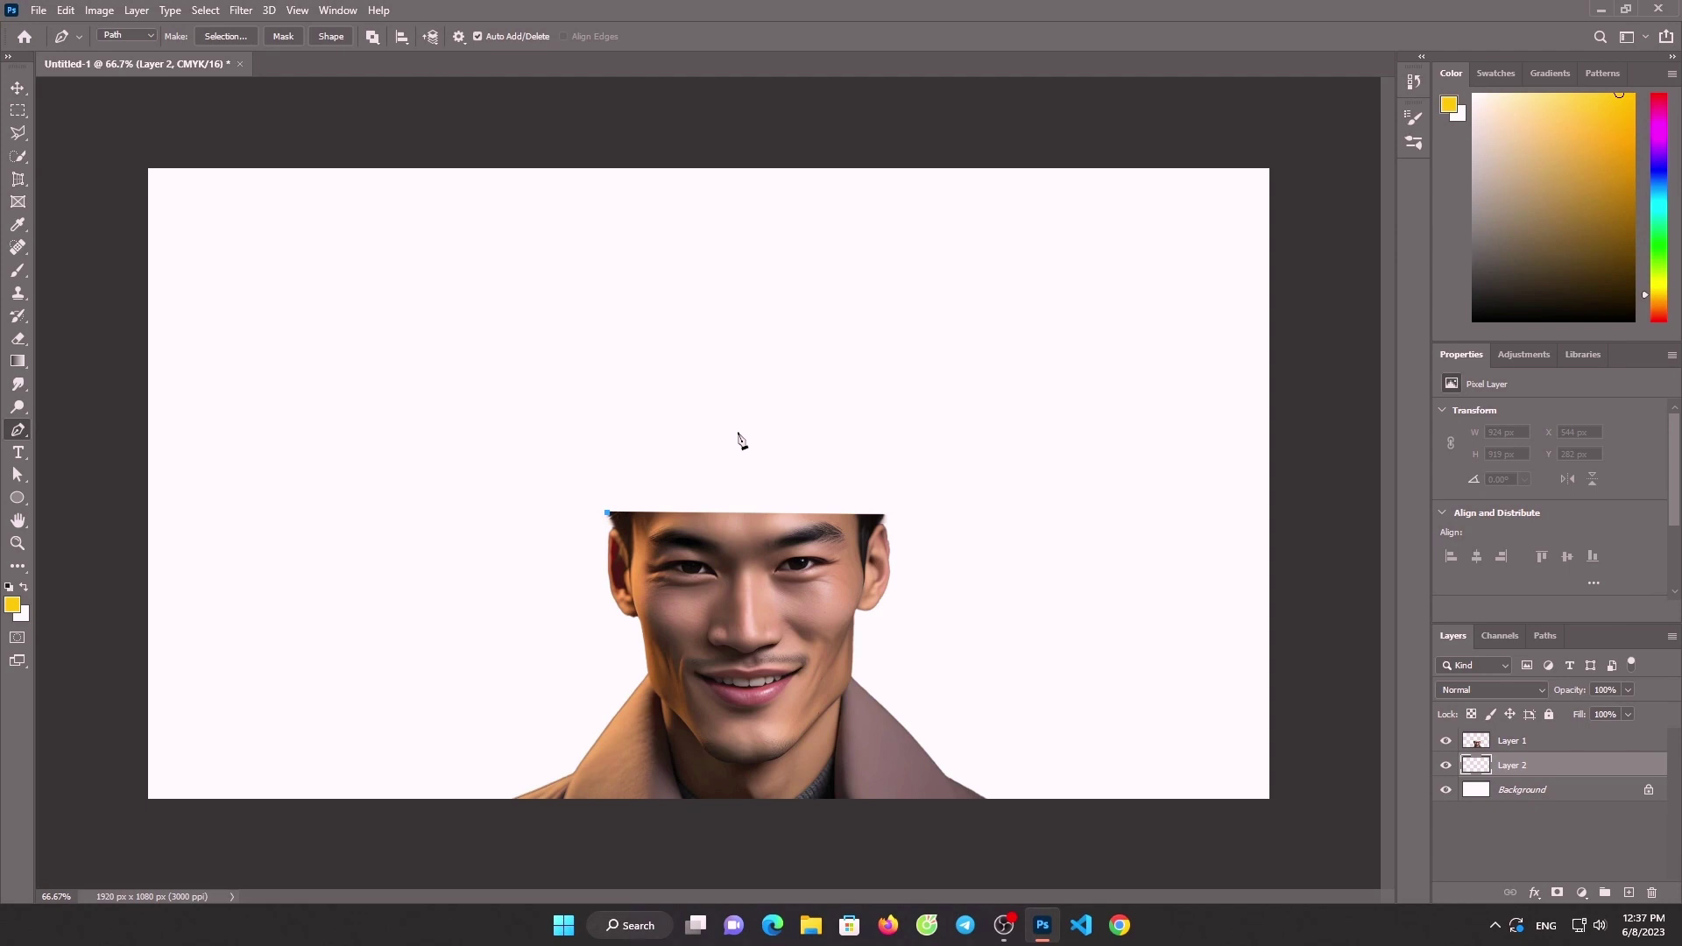
pyautogui.click(738, 434)
pyautogui.click(738, 433)
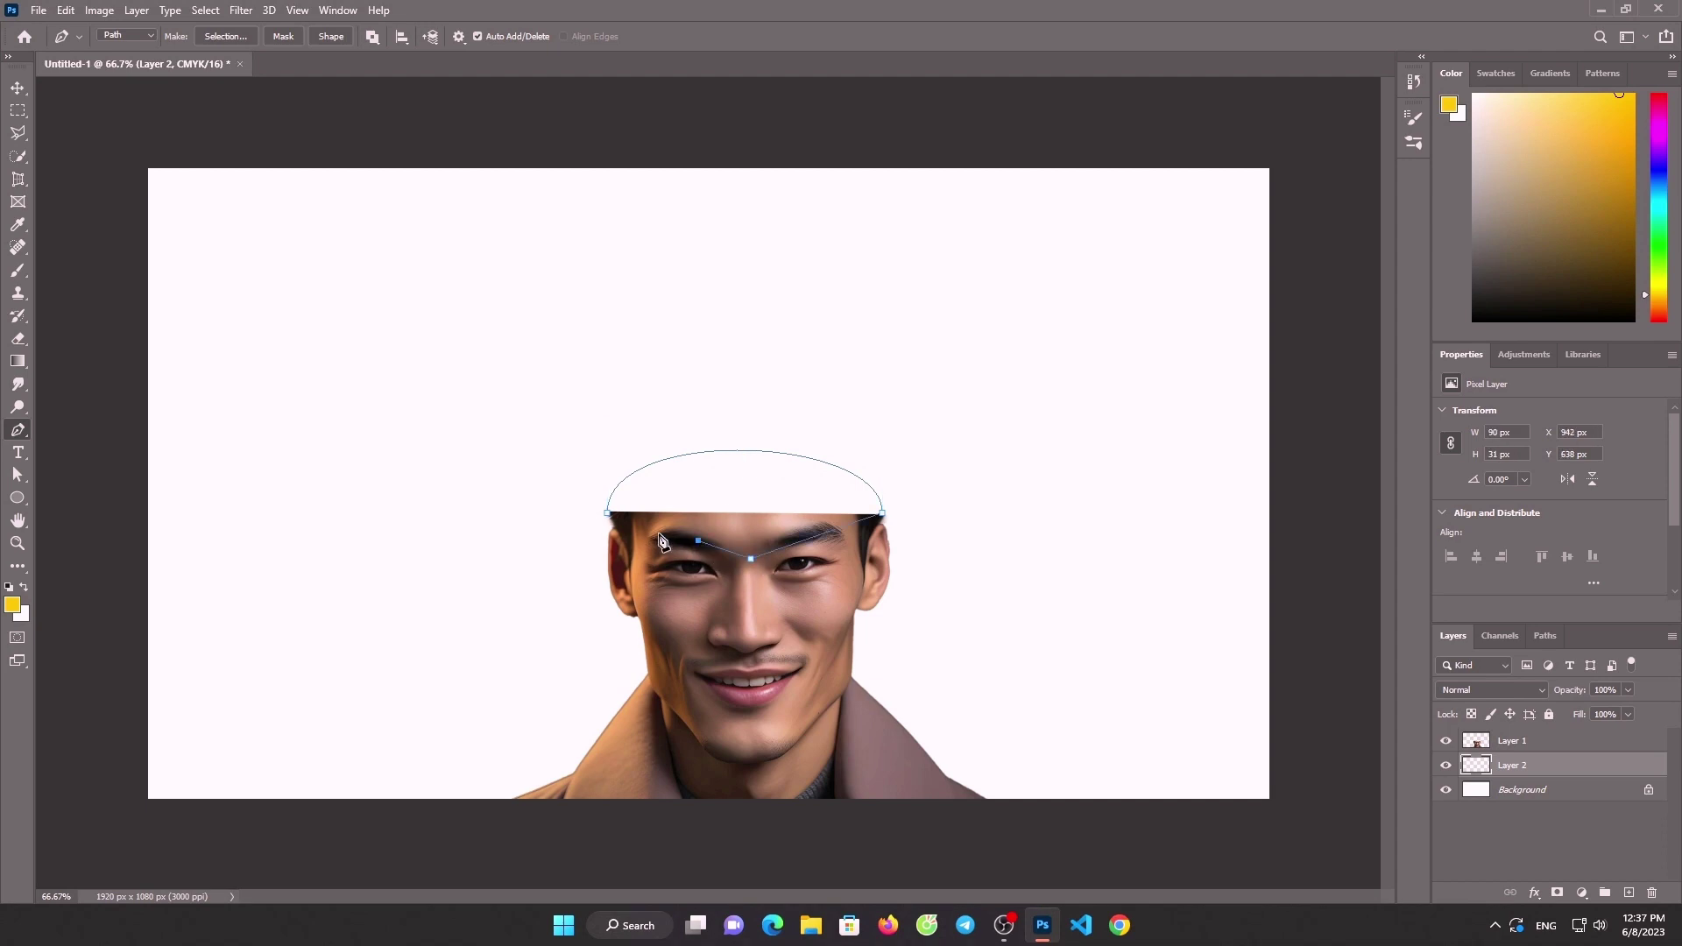
pyautogui.rightClick(732, 467)
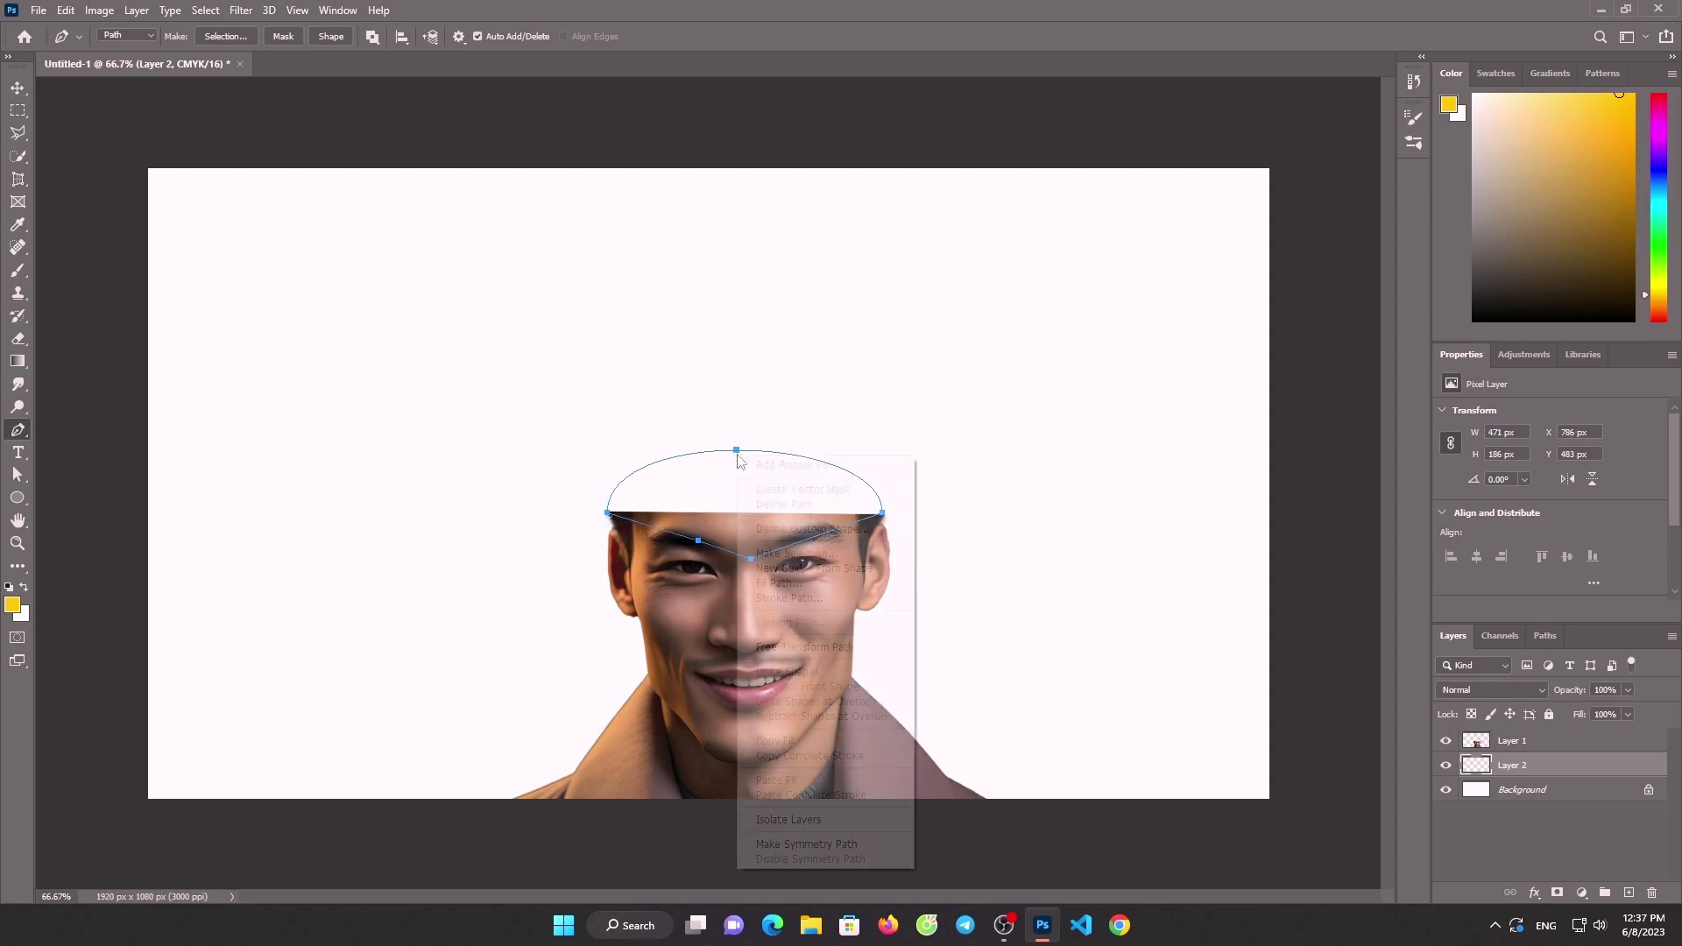
pyautogui.click(793, 553)
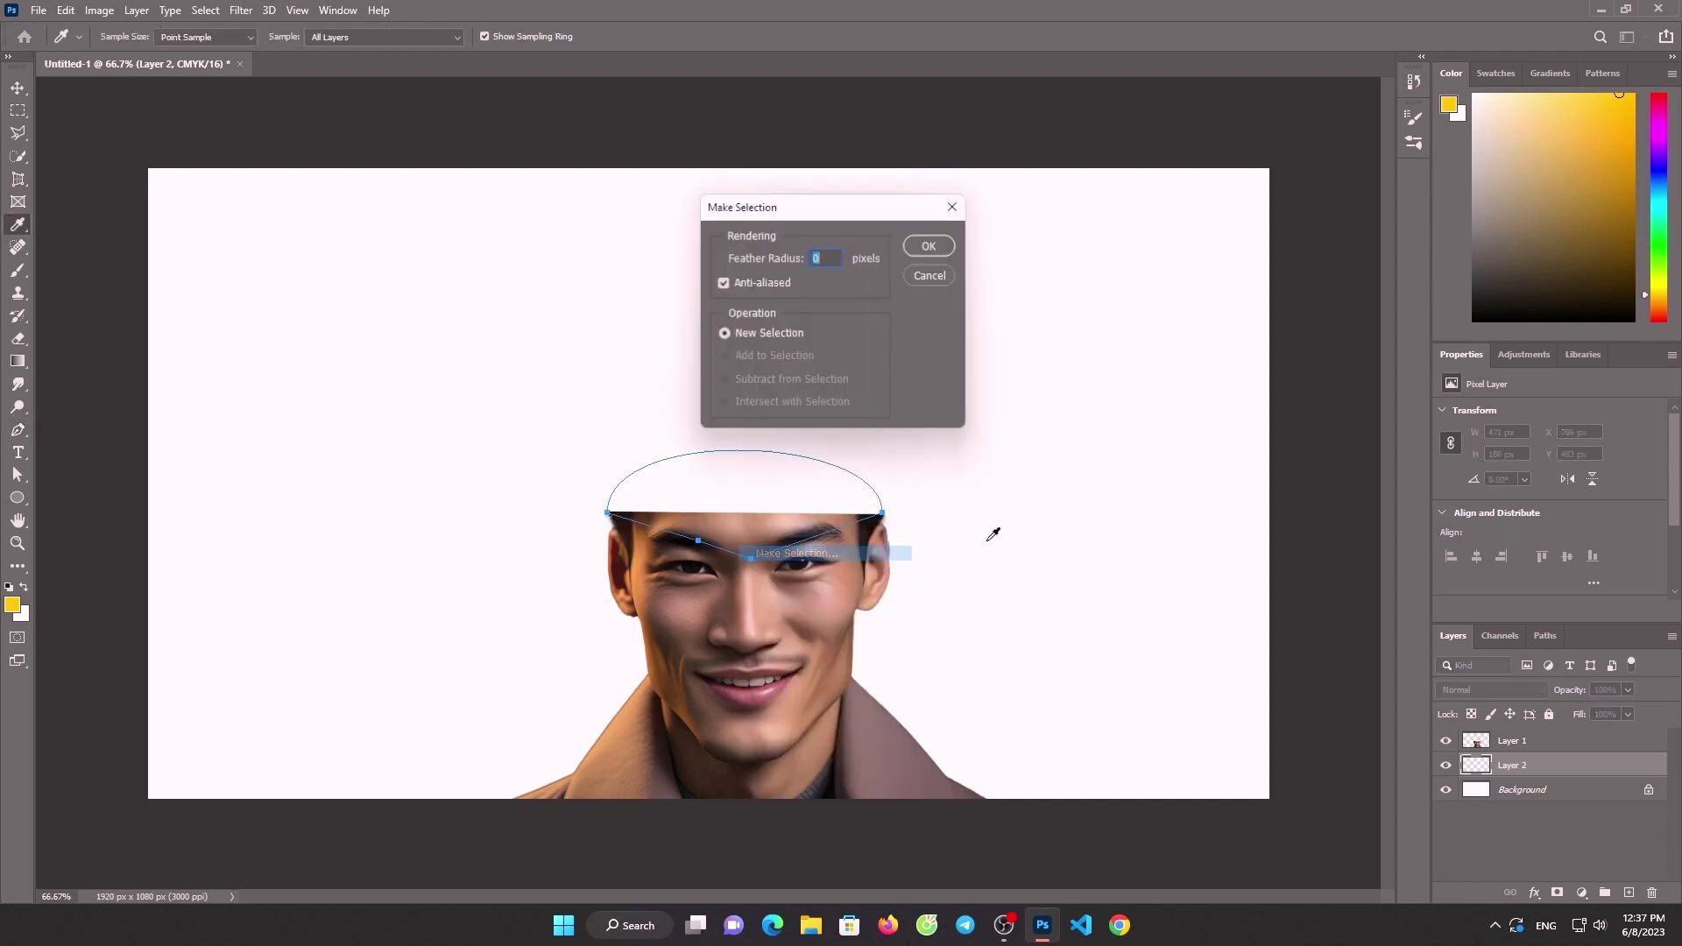
pyautogui.click(929, 245)
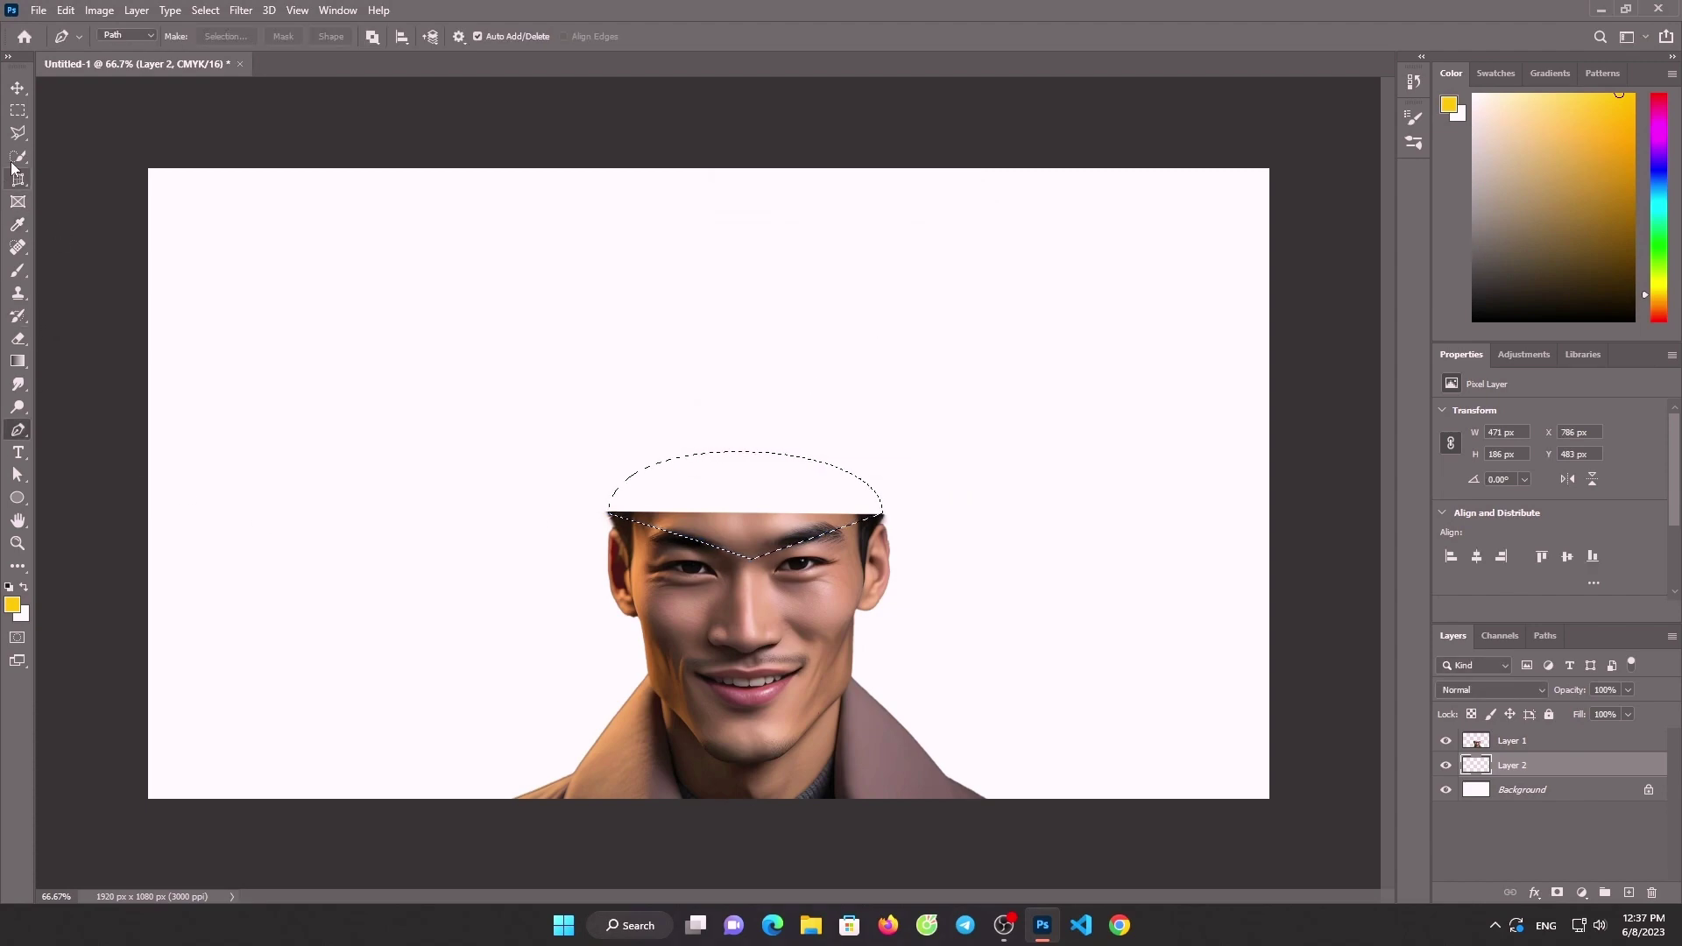
# Paint the dome selection yellow with a large brush, then deselect
pyautogui.click(17, 270)
pyautogui.moveTo(412, 508); pyautogui.dragTo(561, 452)
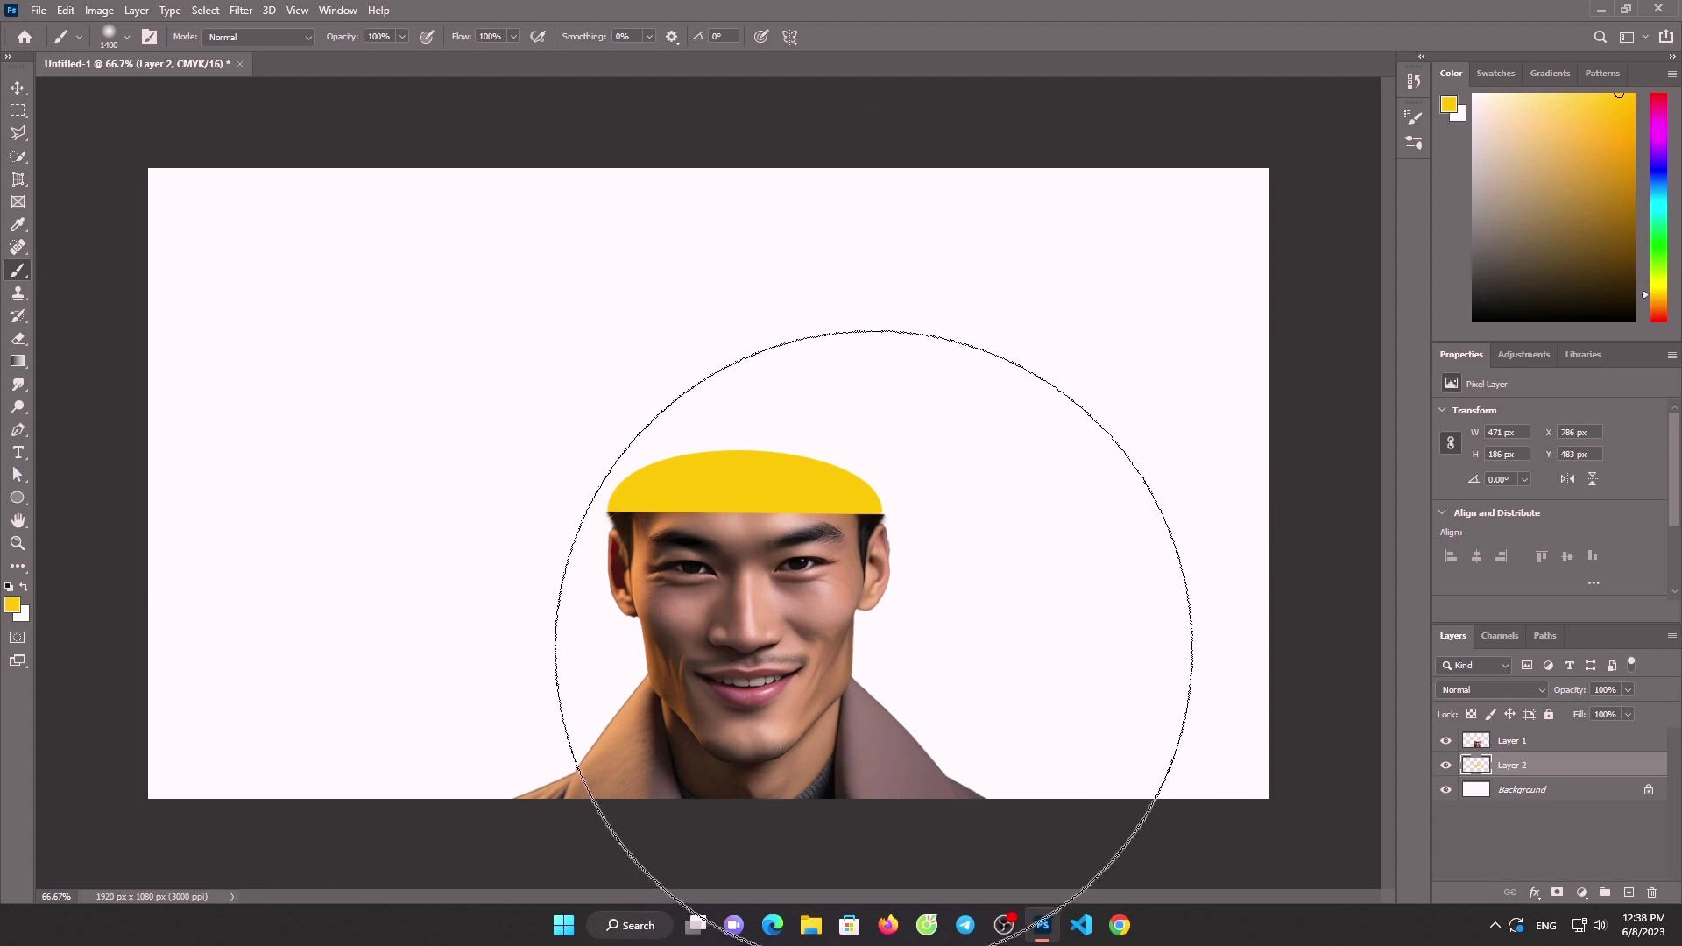
pyautogui.hotkey('ctrl', 'd')
pyautogui.click(39, 10)
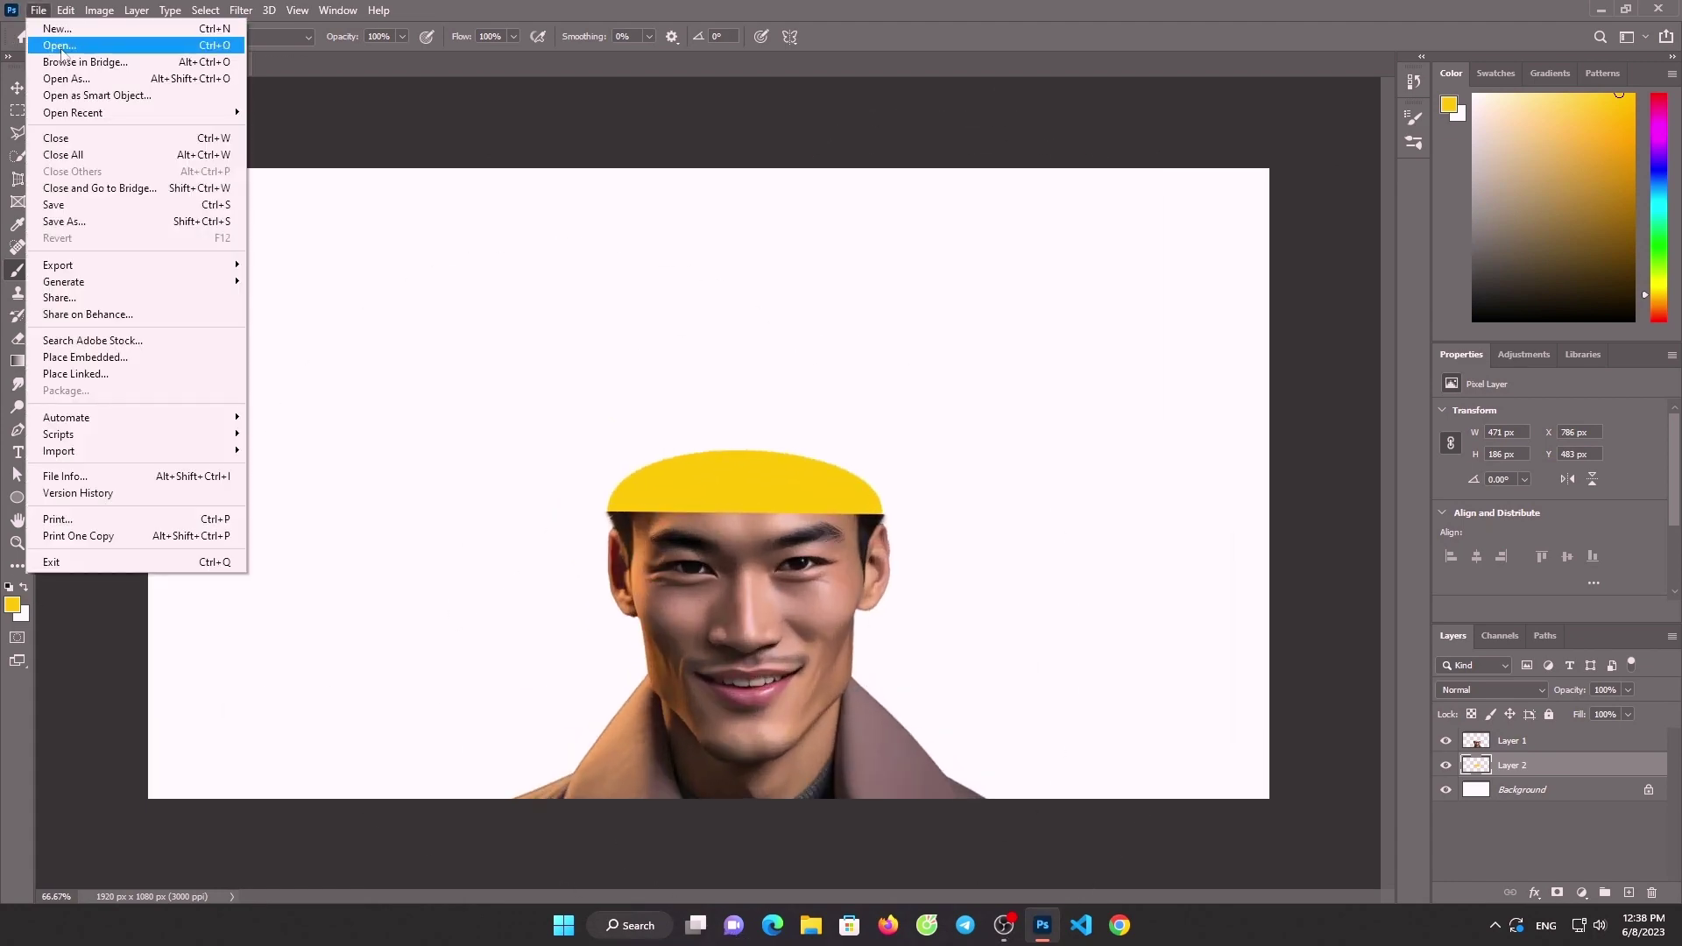
# Open the grass clipart PNG and the sunny lawn photo
pyautogui.click(53, 51)
pyautogui.click(663, 211)
pyautogui.click(750, 204)
pyautogui.press('super')
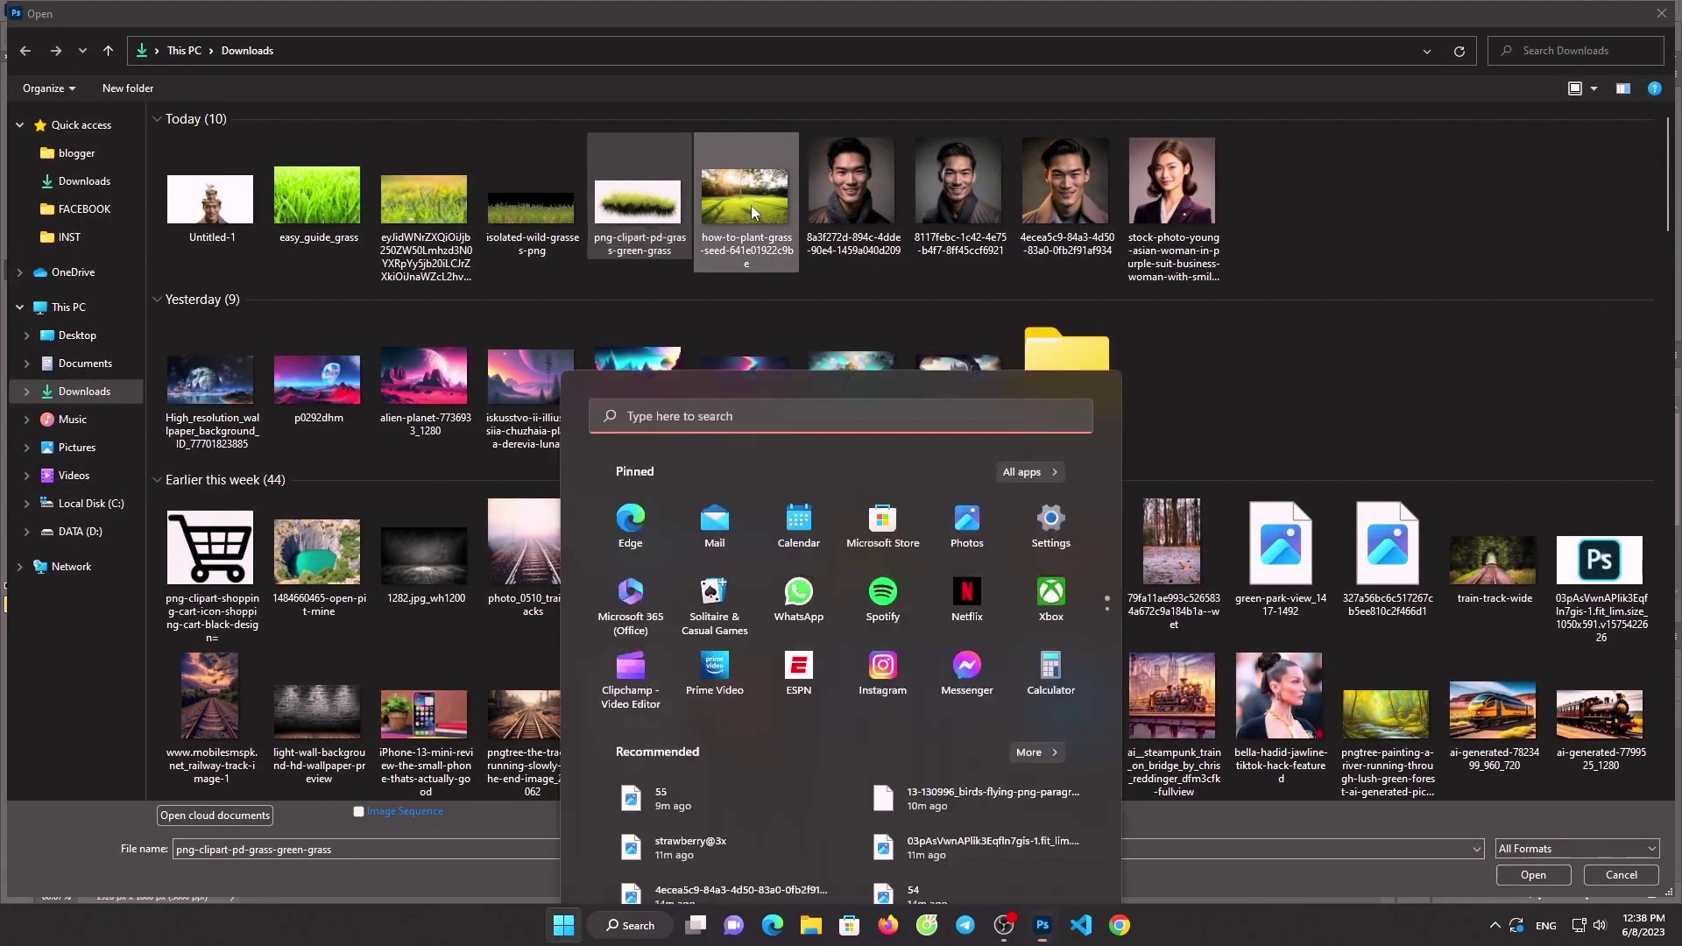
pyautogui.press('super')
pyautogui.keyDown('ctrl'); pyautogui.click(637, 202); pyautogui.keyUp('ctrl')
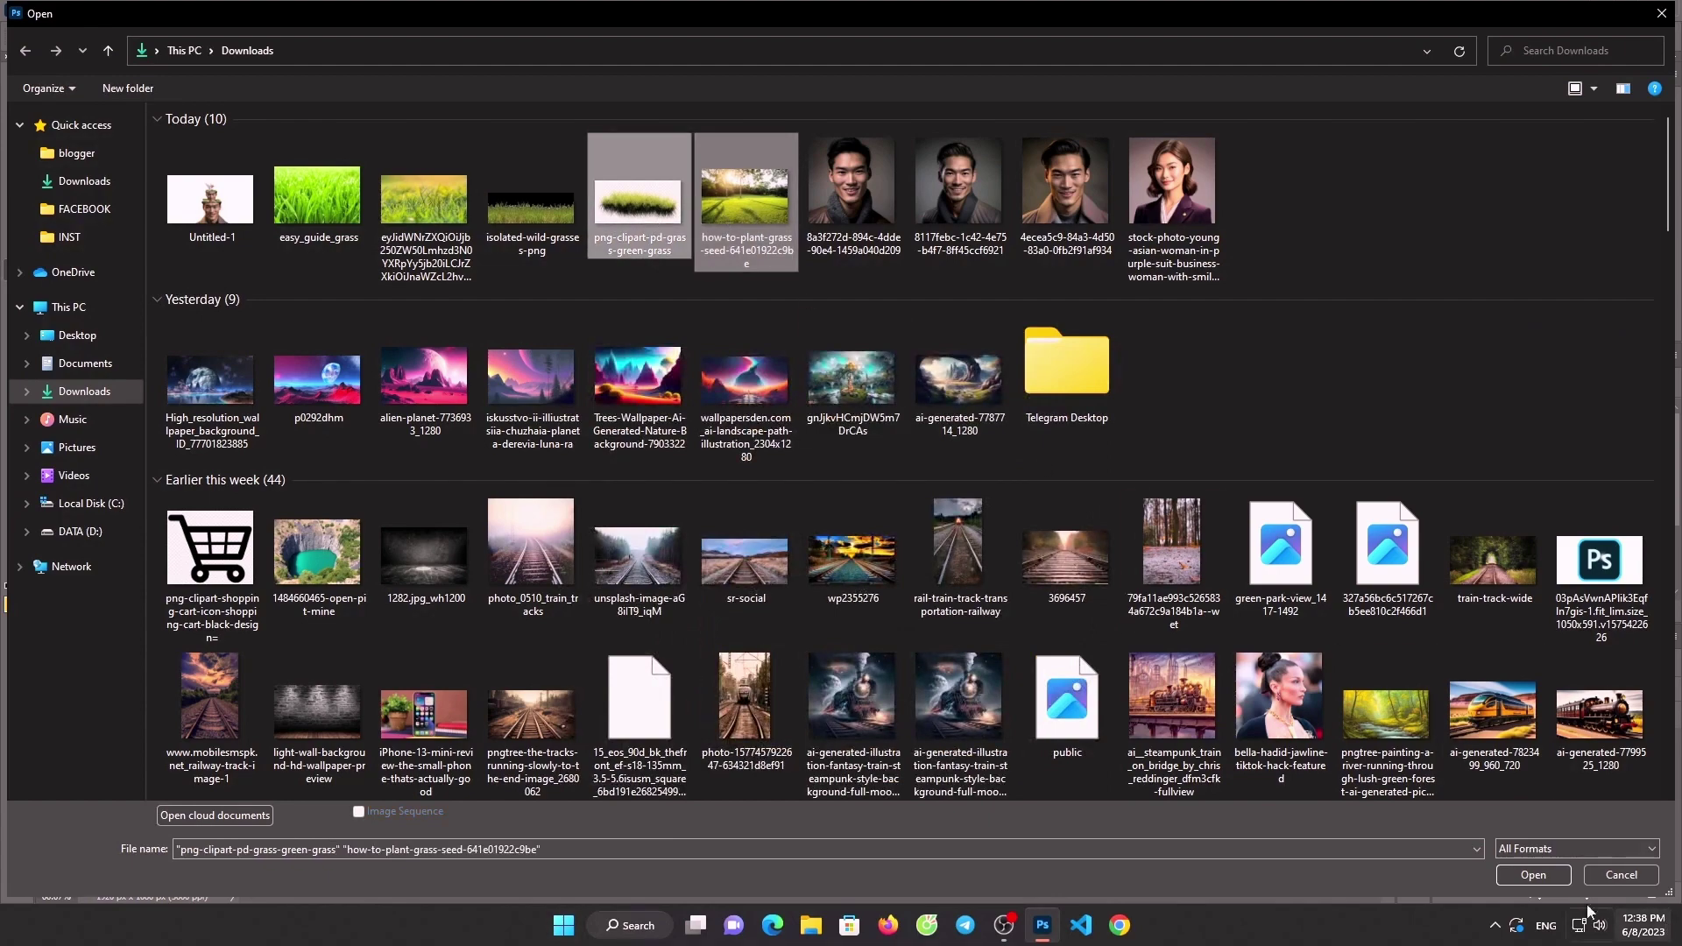
pyautogui.press('Return')
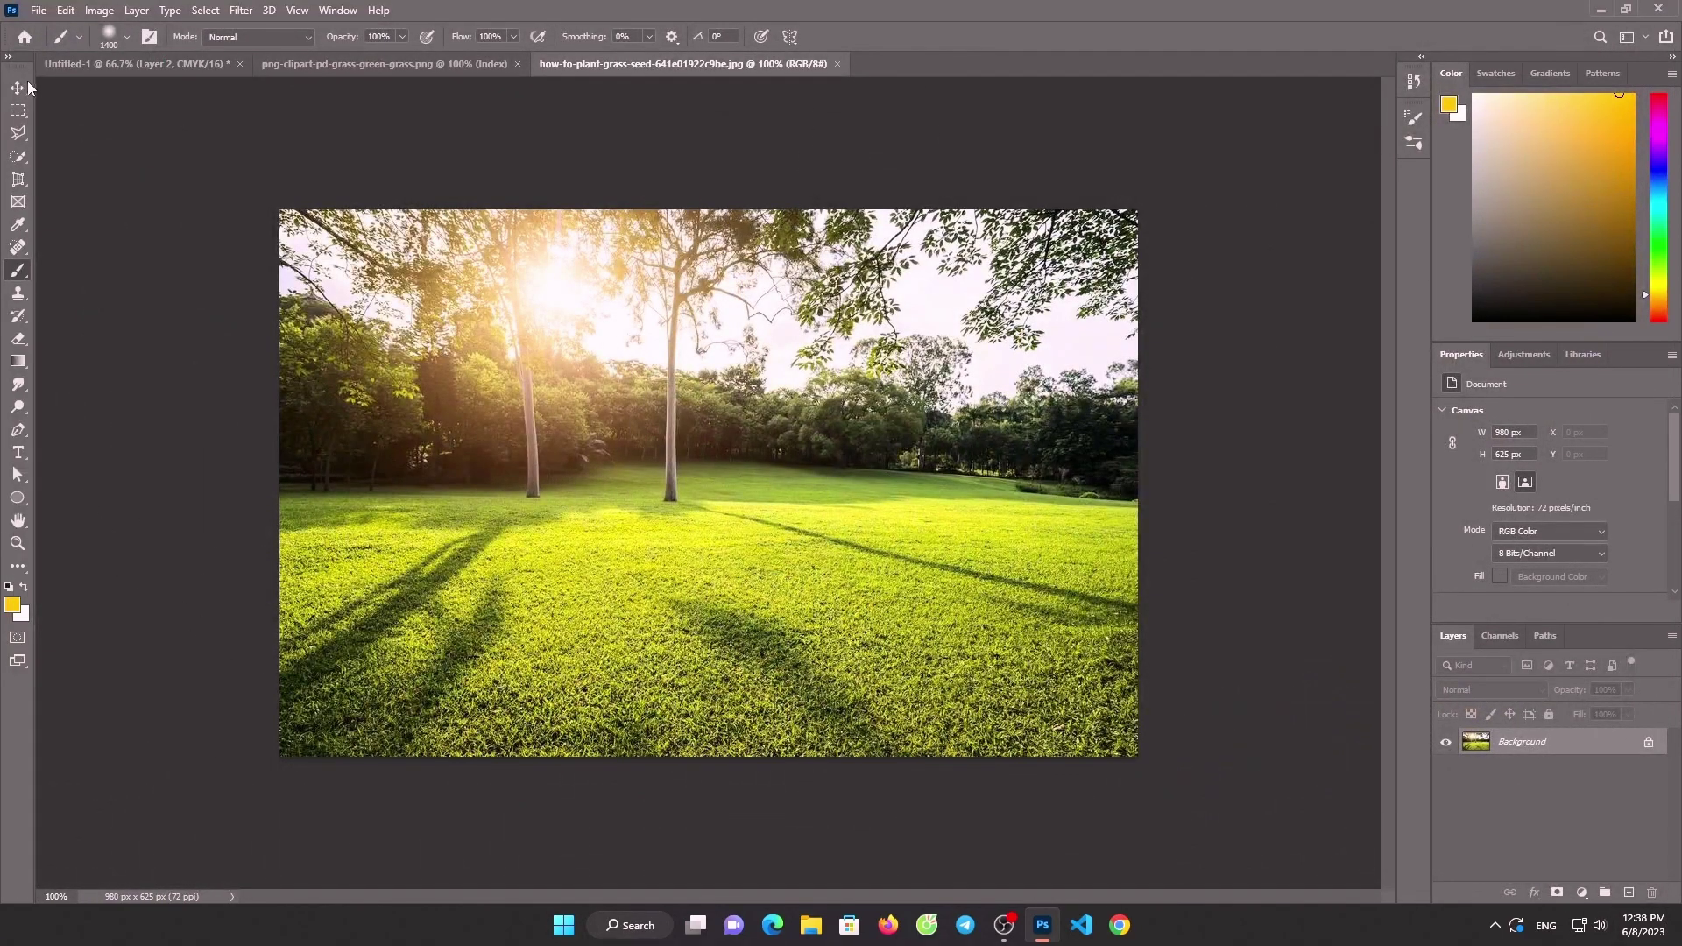
# Bring the lawn photo into the portrait and size it over the yellow dome
pyautogui.click(18, 88)
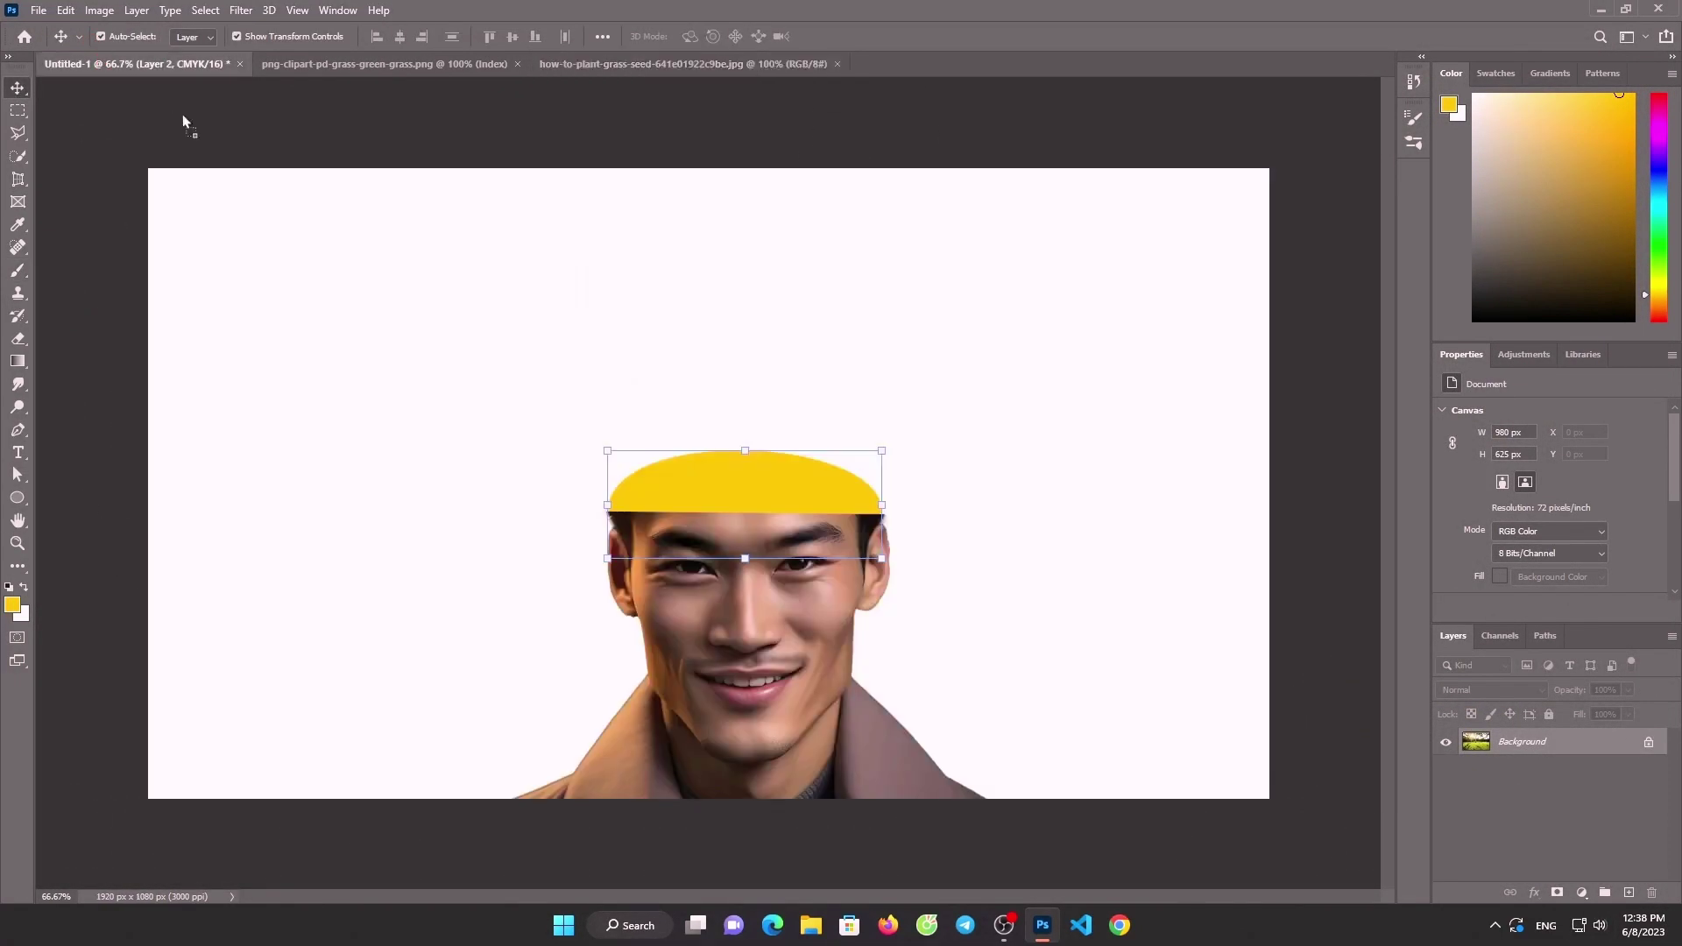
pyautogui.moveTo(102, 60); pyautogui.dragTo(801, 402)
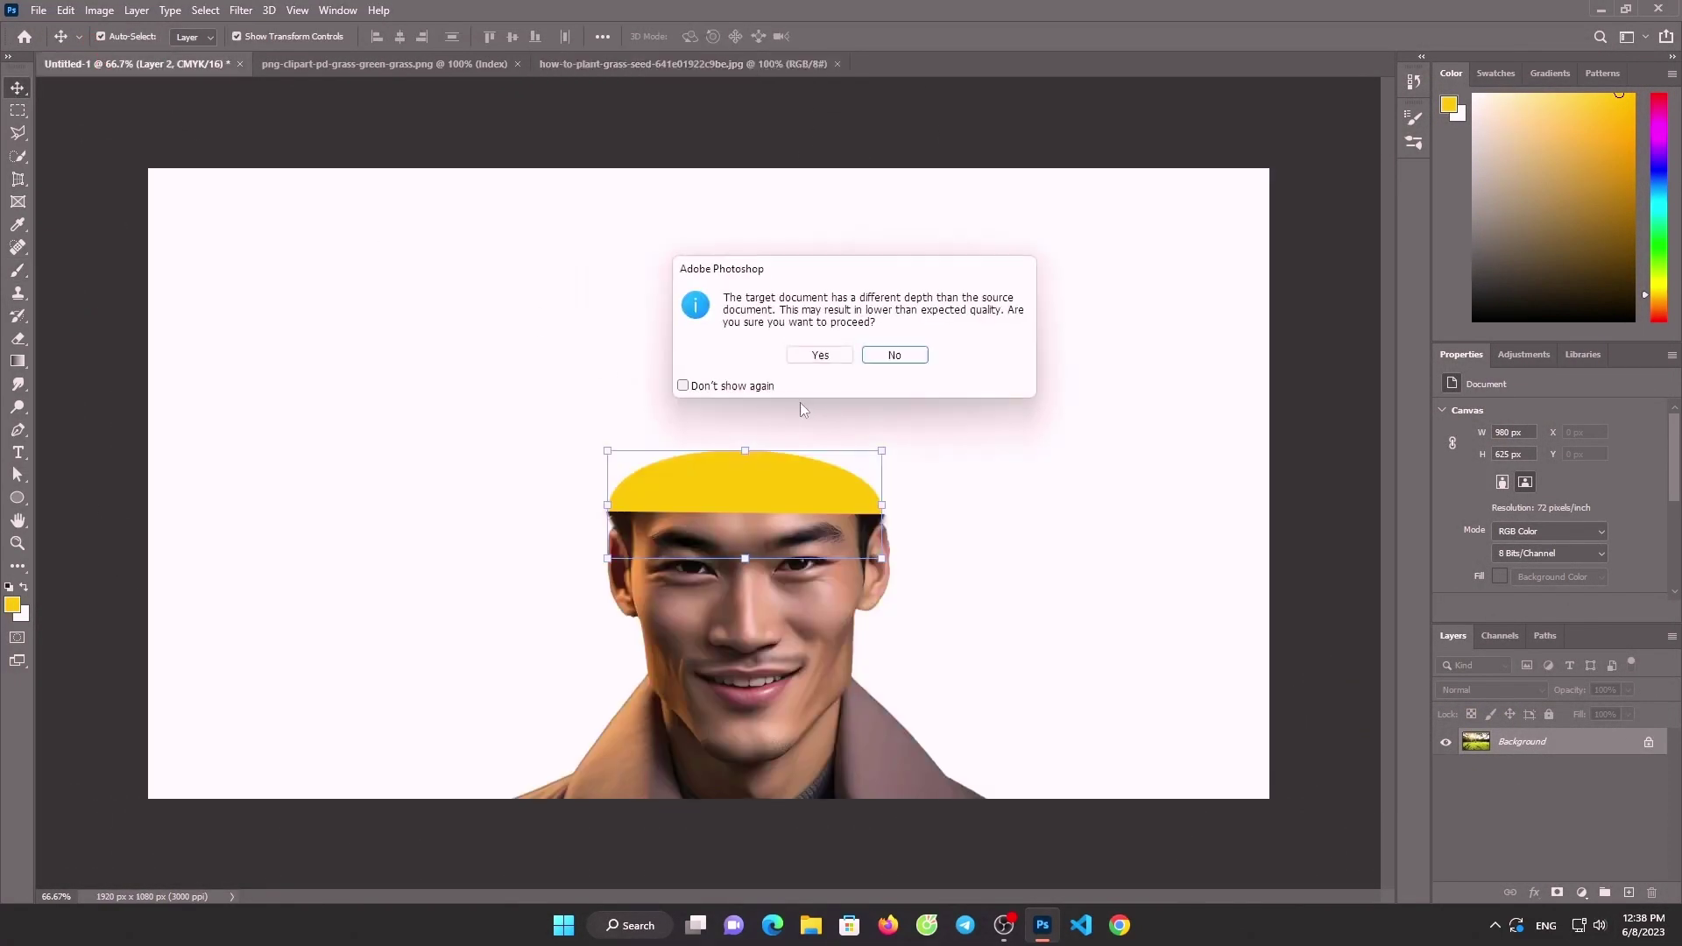
pyautogui.press('Return')
pyautogui.moveTo(978, 416)
pyautogui.mouseDown()
pyautogui.moveTo(639, 418)
pyautogui.moveTo(881, 450)
pyautogui.mouseUp()
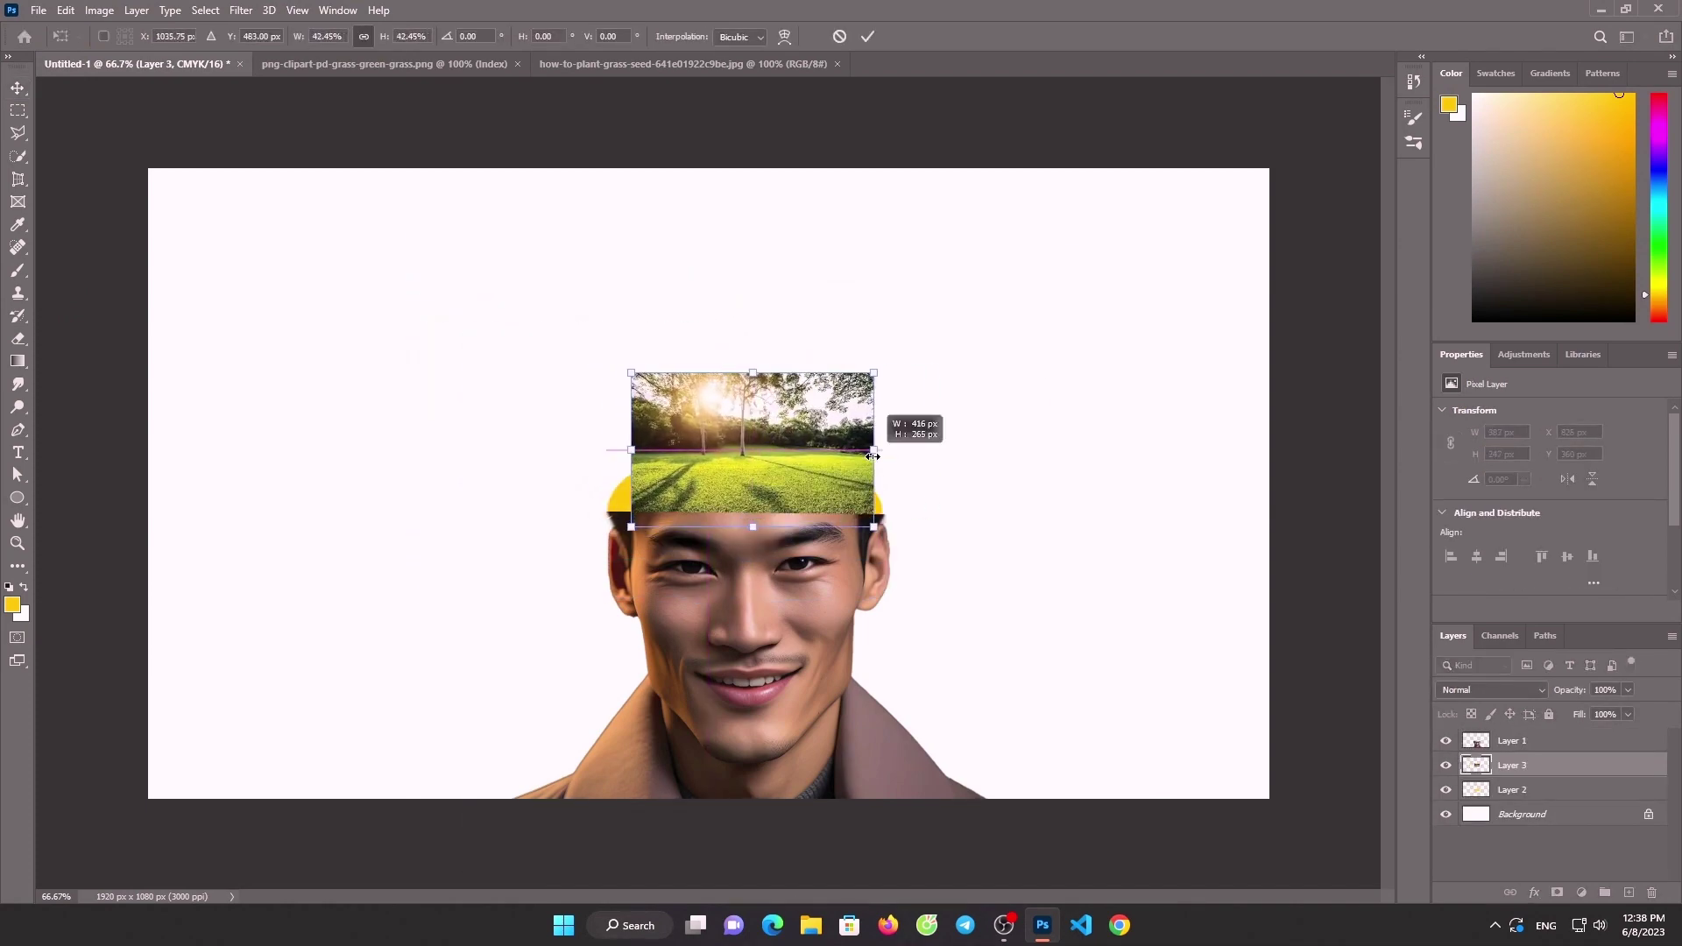
pyautogui.moveTo(630, 438)
pyautogui.mouseDown()
pyautogui.moveTo(601, 438)
pyautogui.moveTo(710, 438)
pyautogui.mouseUp()
pyautogui.click(860, 41)
# Clip the lawn layer to the yellow dome with a clipping mask
pyautogui.rightClick(1521, 765)
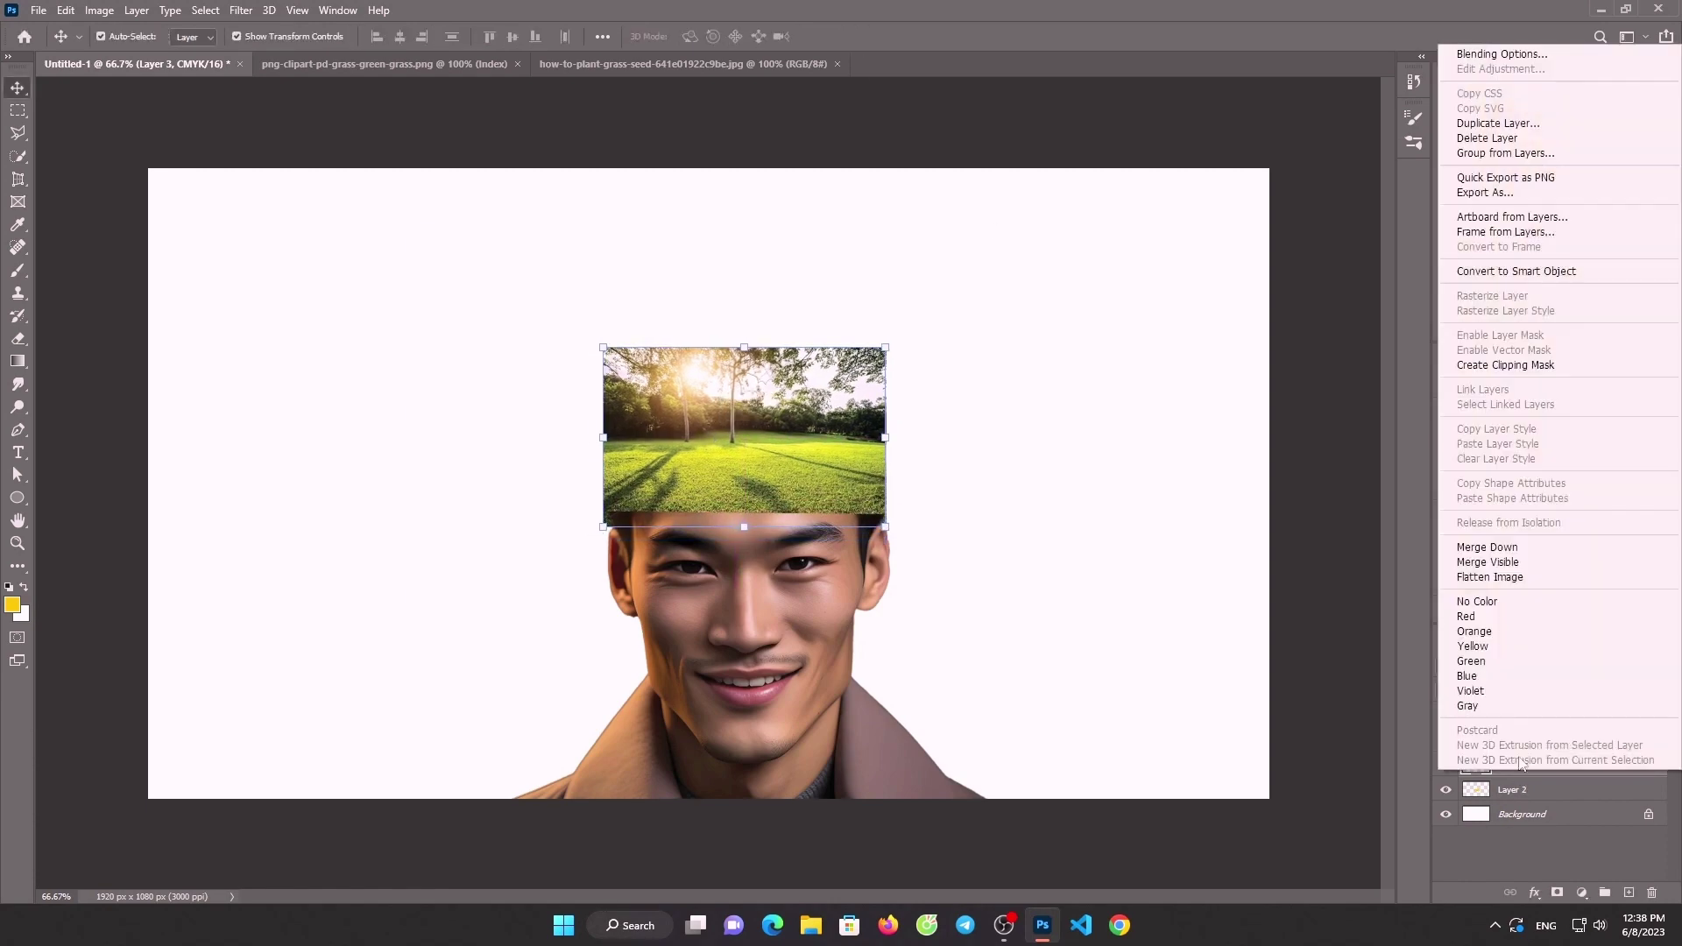
pyautogui.click(1489, 366)
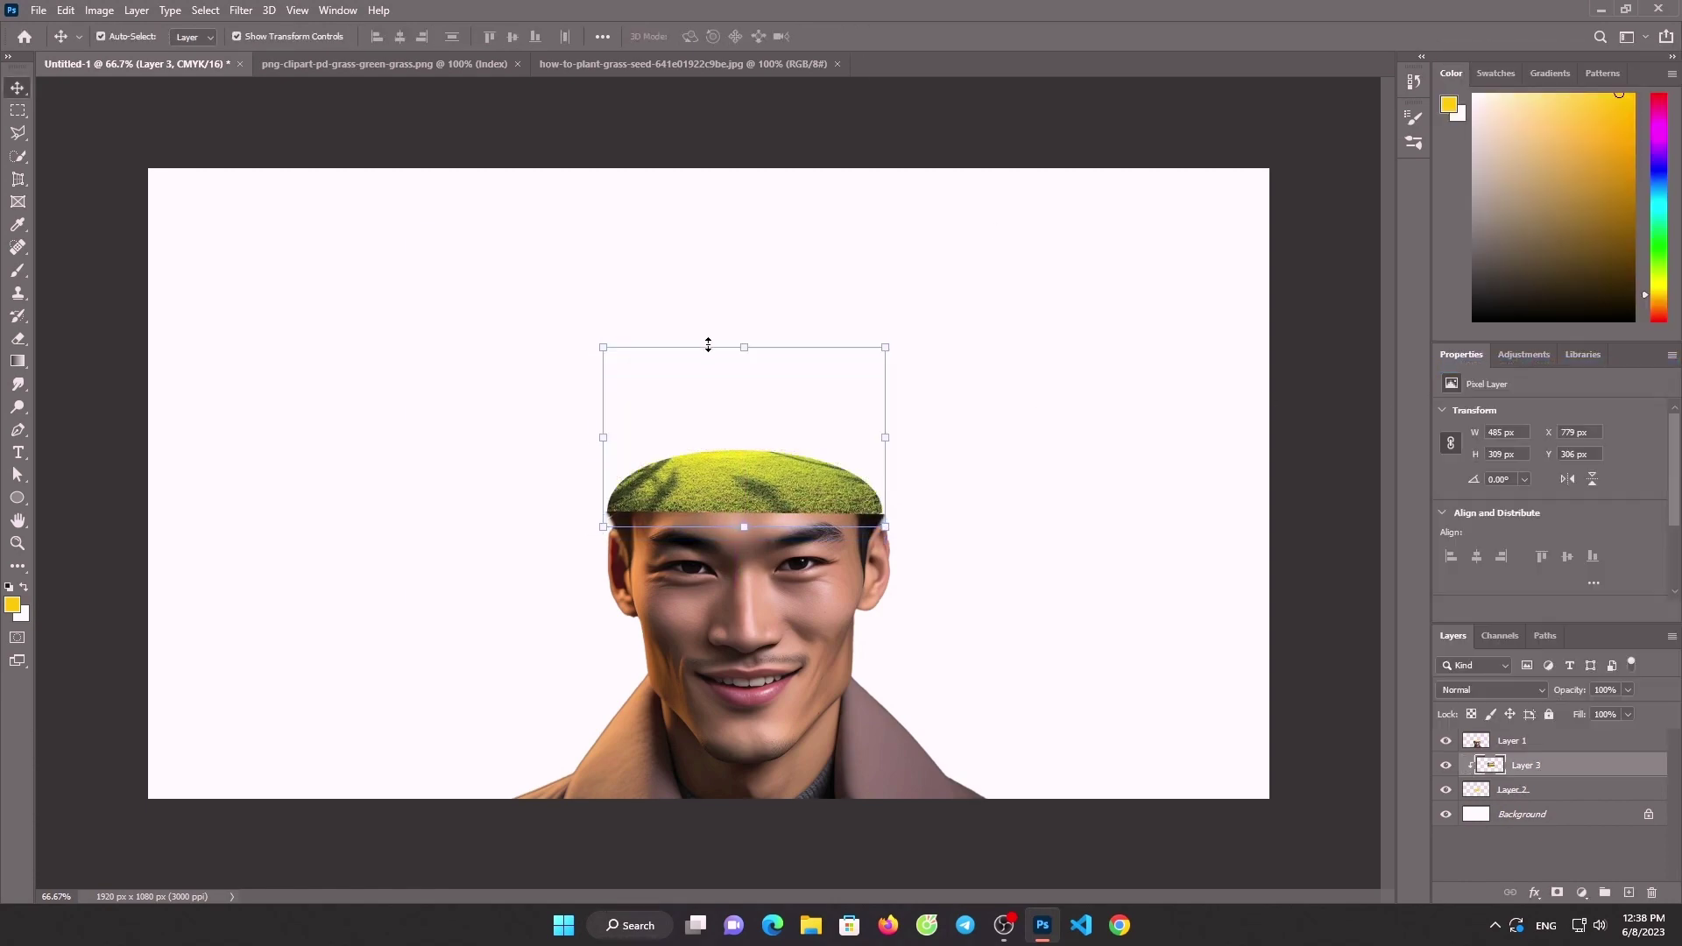
pyautogui.click(687, 67)
pyautogui.click(432, 65)
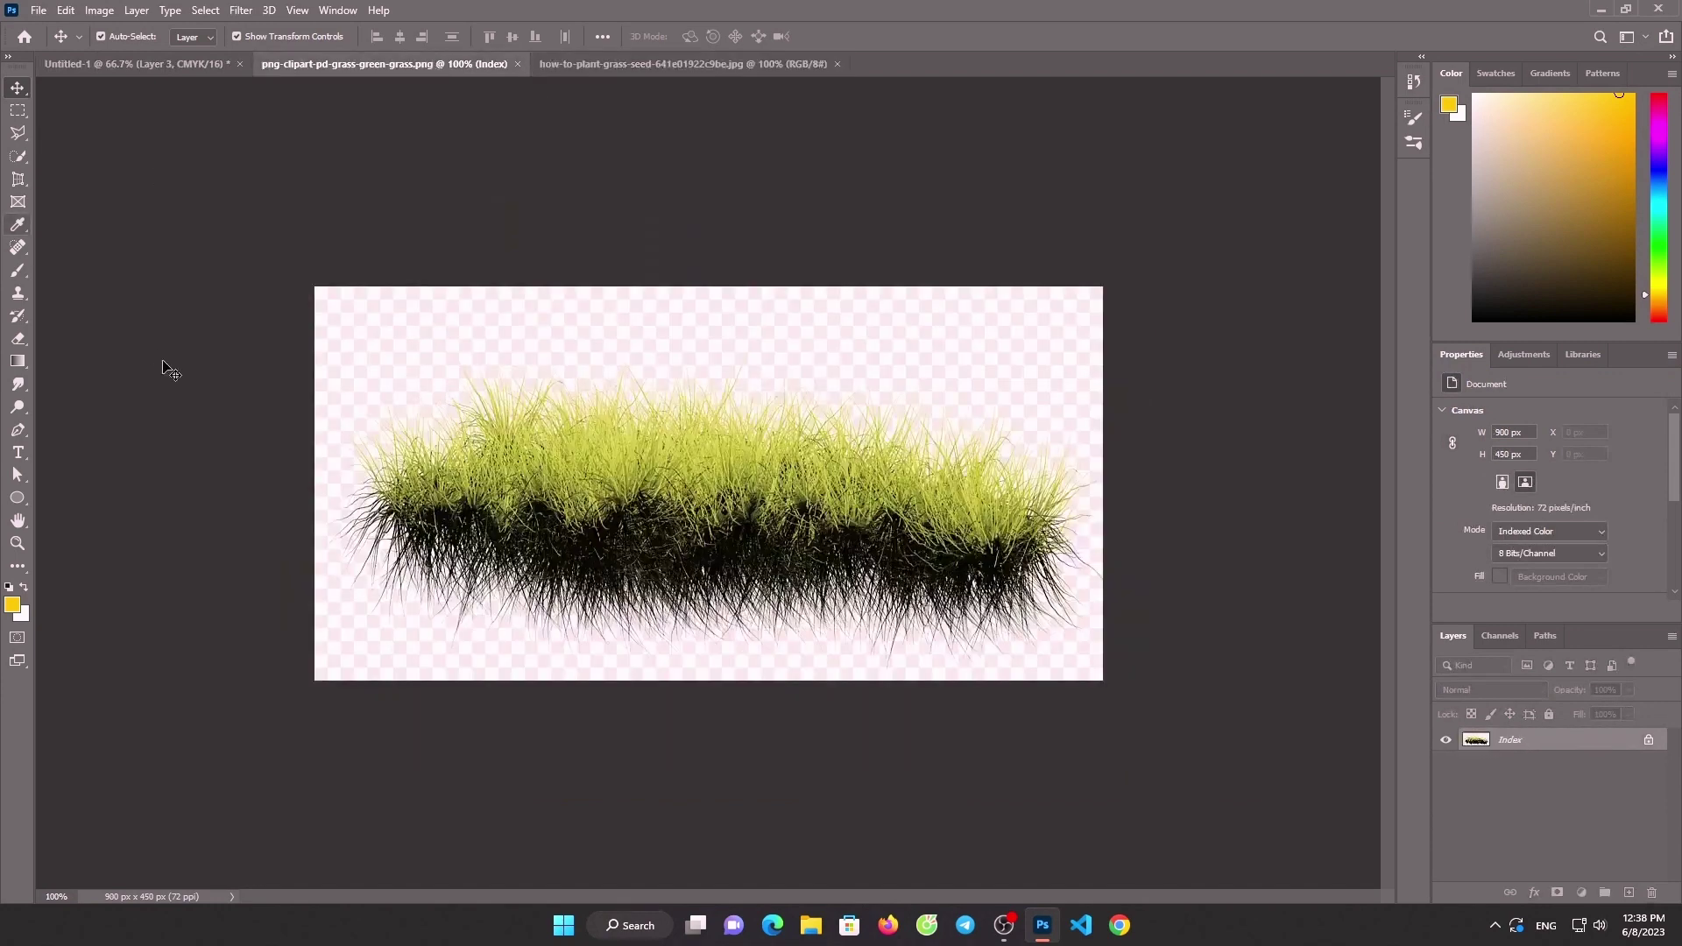
# Copy the whole grass clipart image onto the lawn photo document
pyautogui.click(17, 110)
pyautogui.moveTo(233, 248); pyautogui.dragTo(1209, 661)
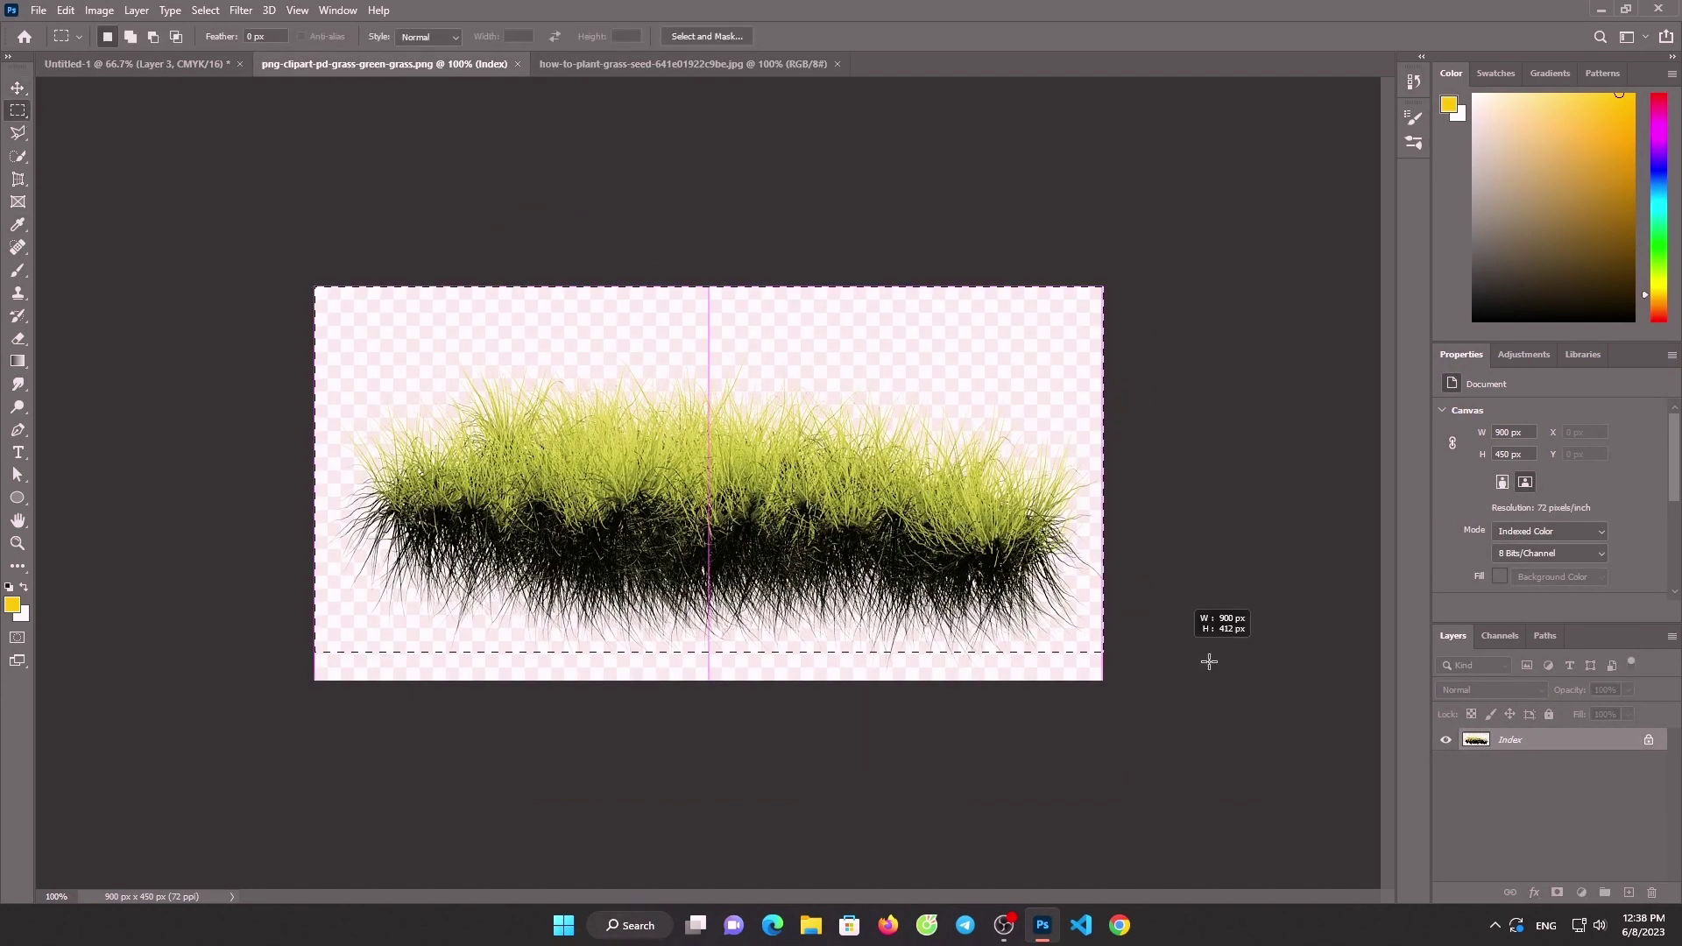
pyautogui.click(19, 87)
pyautogui.moveTo(647, 60); pyautogui.dragTo(499, 362)
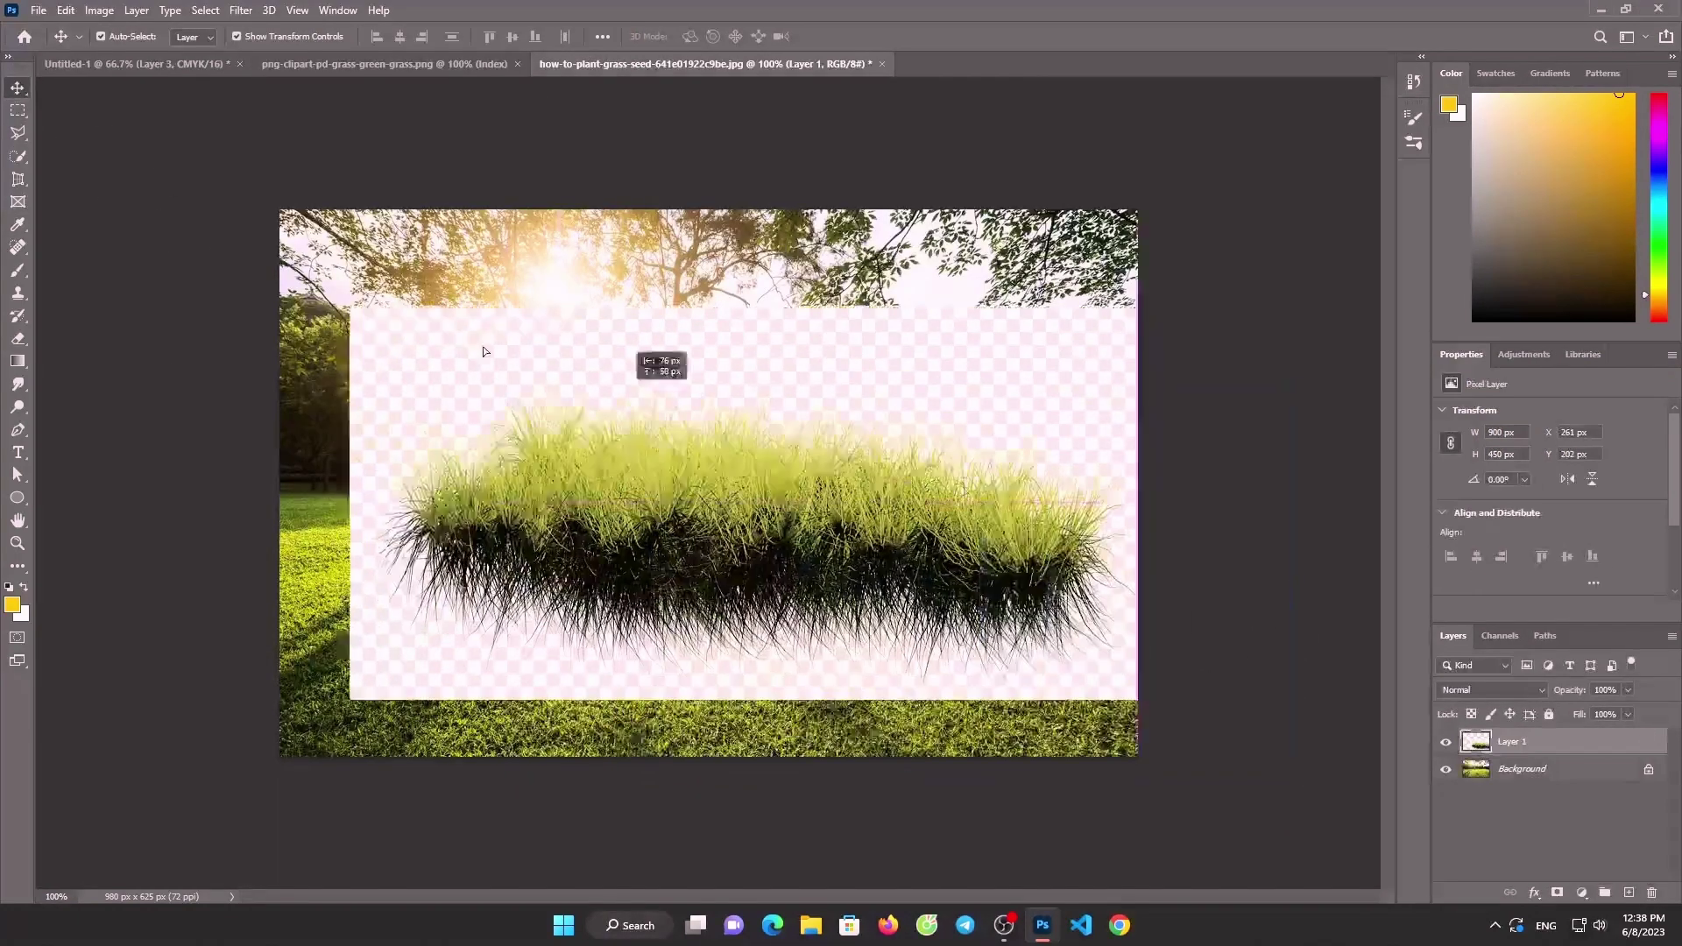
# Select the grass tuft as subject, move it into the portrait, and shrink it above the head
pyautogui.click(18, 155)
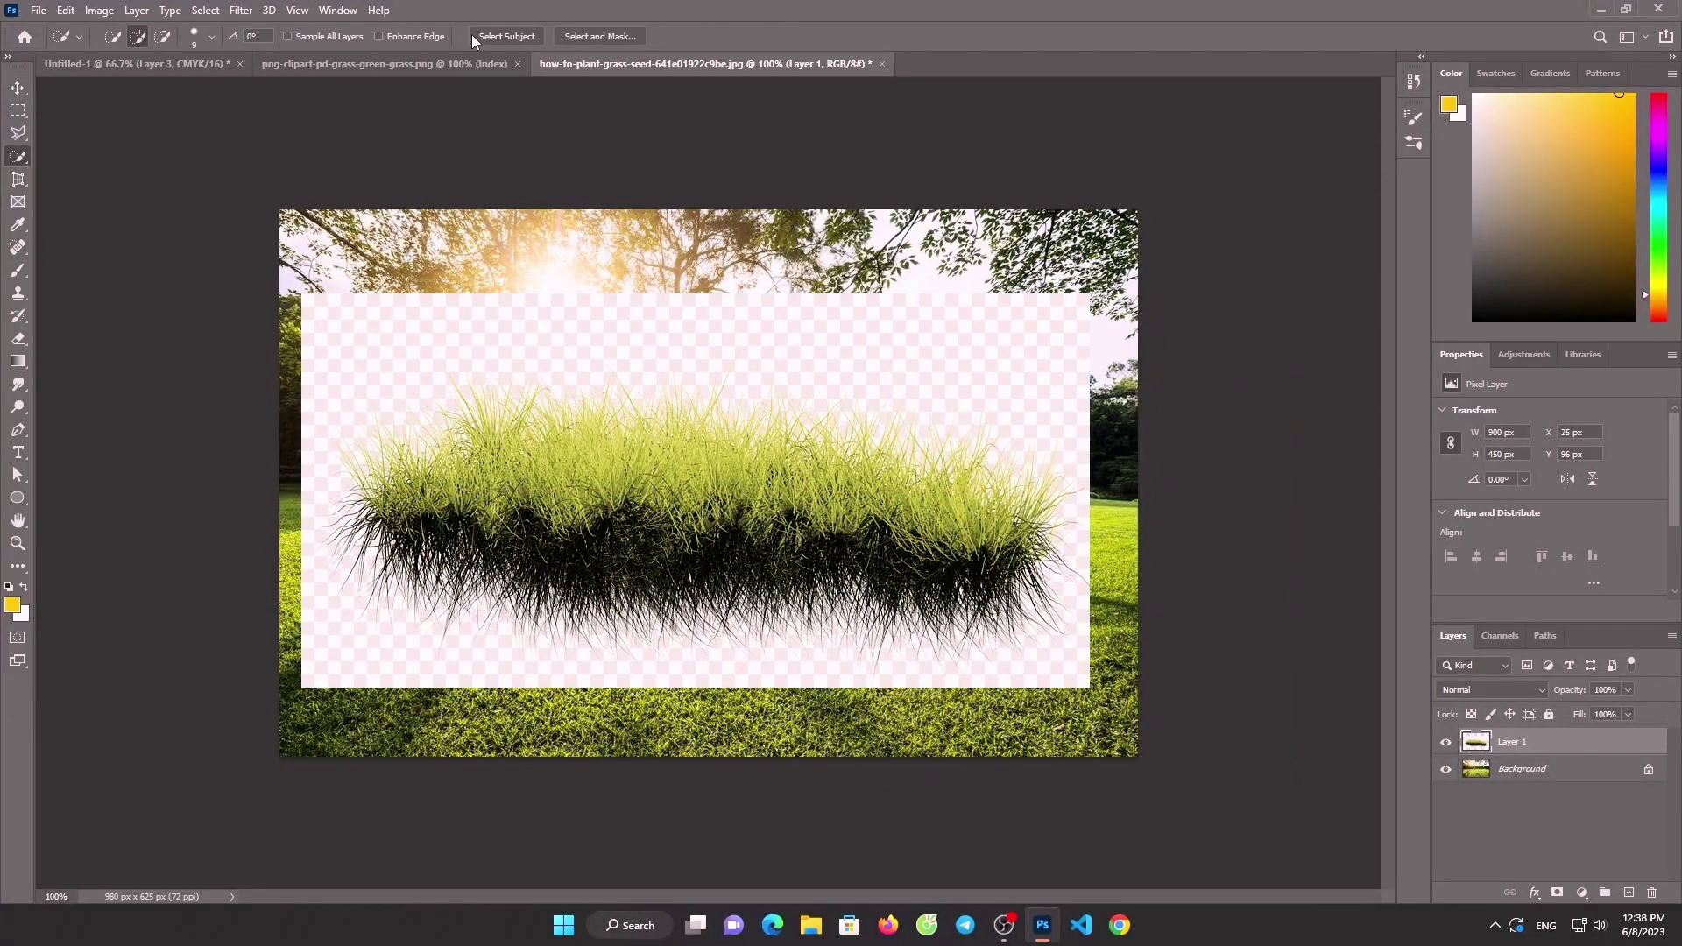
pyautogui.click(506, 36)
pyautogui.press('v')
pyautogui.moveTo(438, 578); pyautogui.dragTo(69, 59)
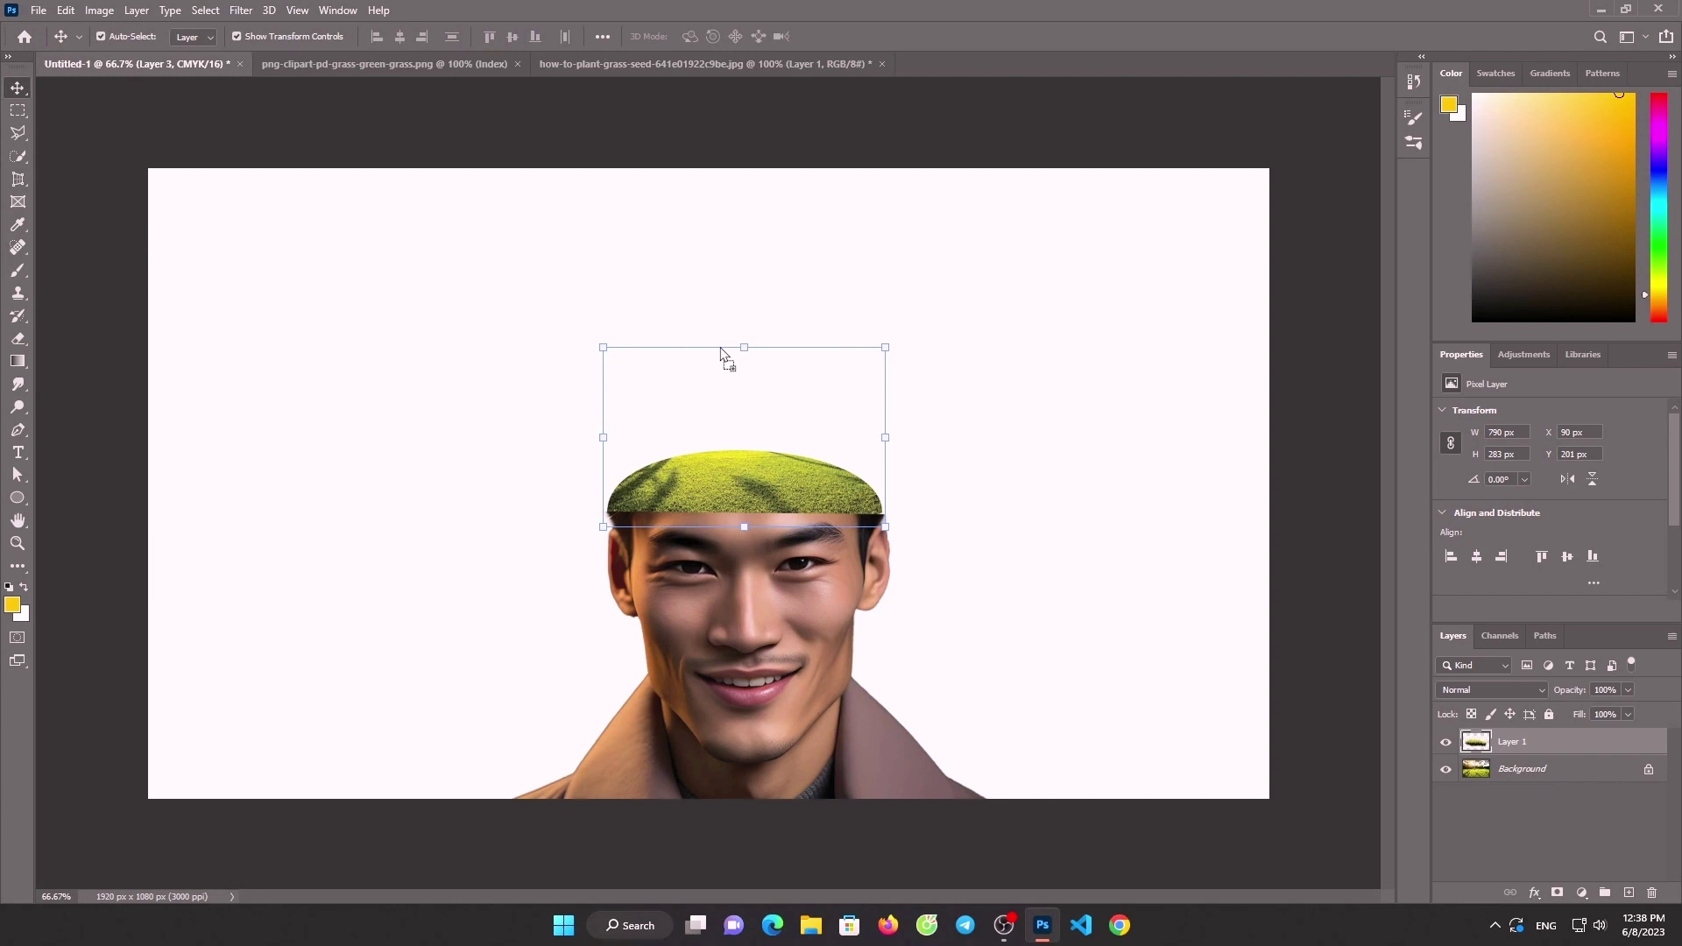
pyautogui.moveTo(727, 354); pyautogui.dragTo(726, 350)
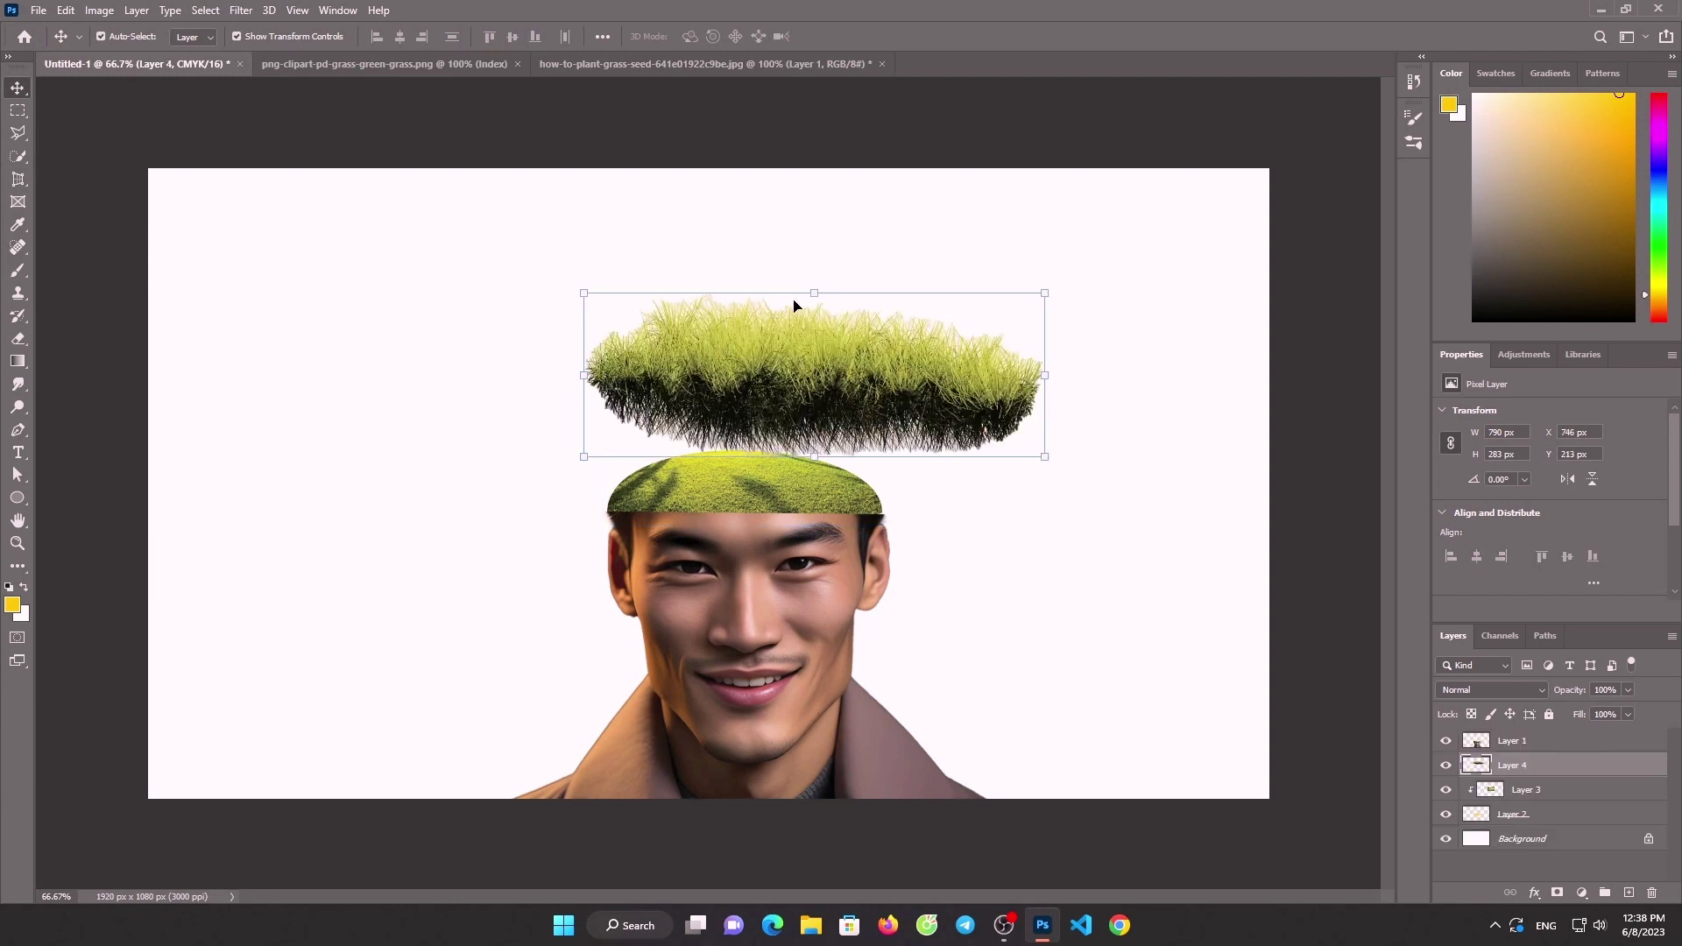
pyautogui.hotkey('ctrl', 't')
pyautogui.moveTo(871, 318)
pyautogui.mouseDown()
pyautogui.moveTo(745, 429)
pyautogui.moveTo(744, 404)
pyautogui.moveTo(686, 477)
pyautogui.mouseUp()
# Duplicate the grass tuft with Ctrl+J, move the copy to the top, and spread it across the head
pyautogui.click(867, 36)
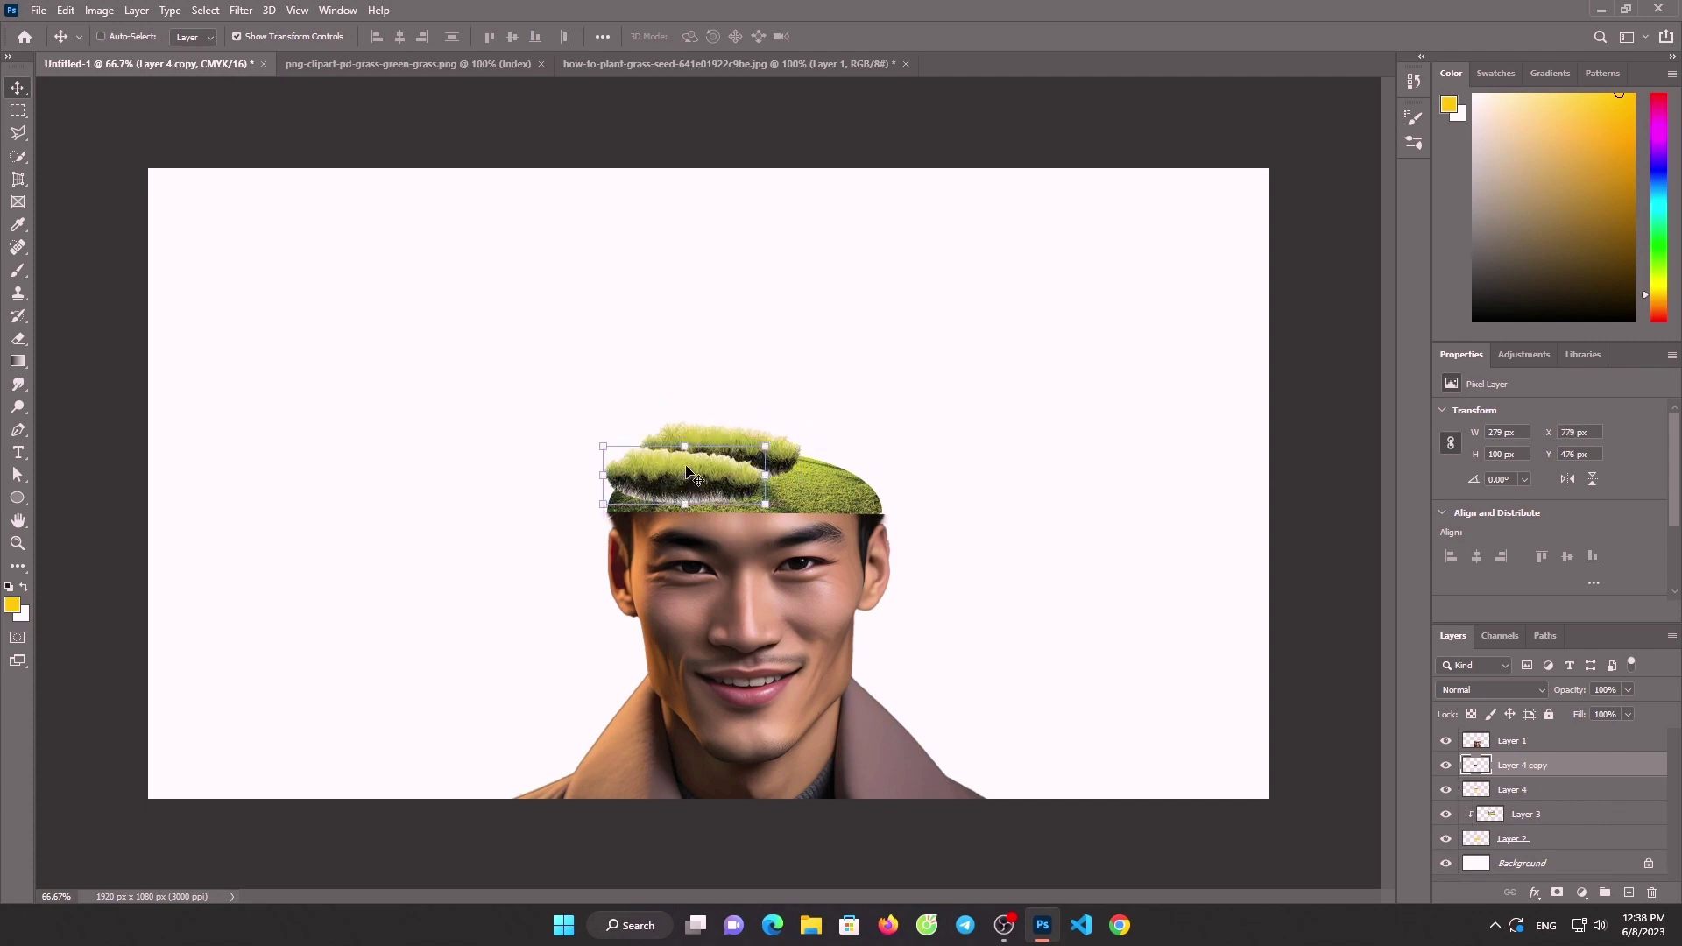
pyautogui.hotkey('ctrl', 'j')
pyautogui.moveTo(1546, 764); pyautogui.dragTo(1542, 739)
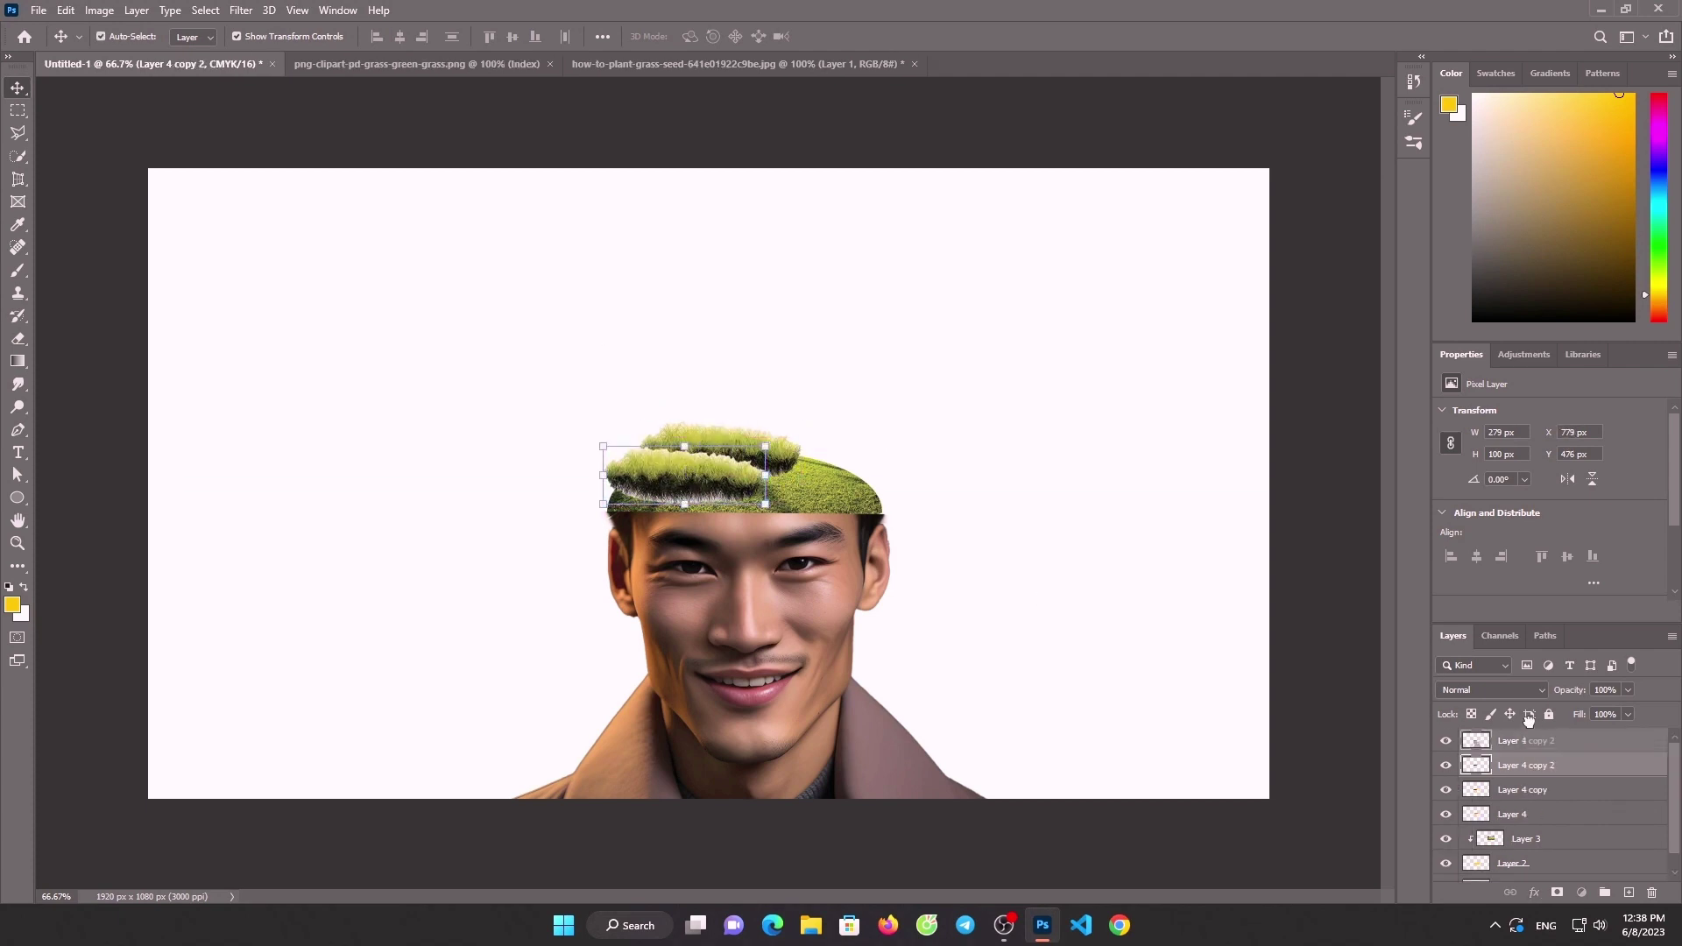
pyautogui.moveTo(687, 474)
pyautogui.mouseDown()
pyautogui.moveTo(698, 501)
pyautogui.moveTo(809, 477)
pyautogui.moveTo(823, 506)
pyautogui.mouseUp()
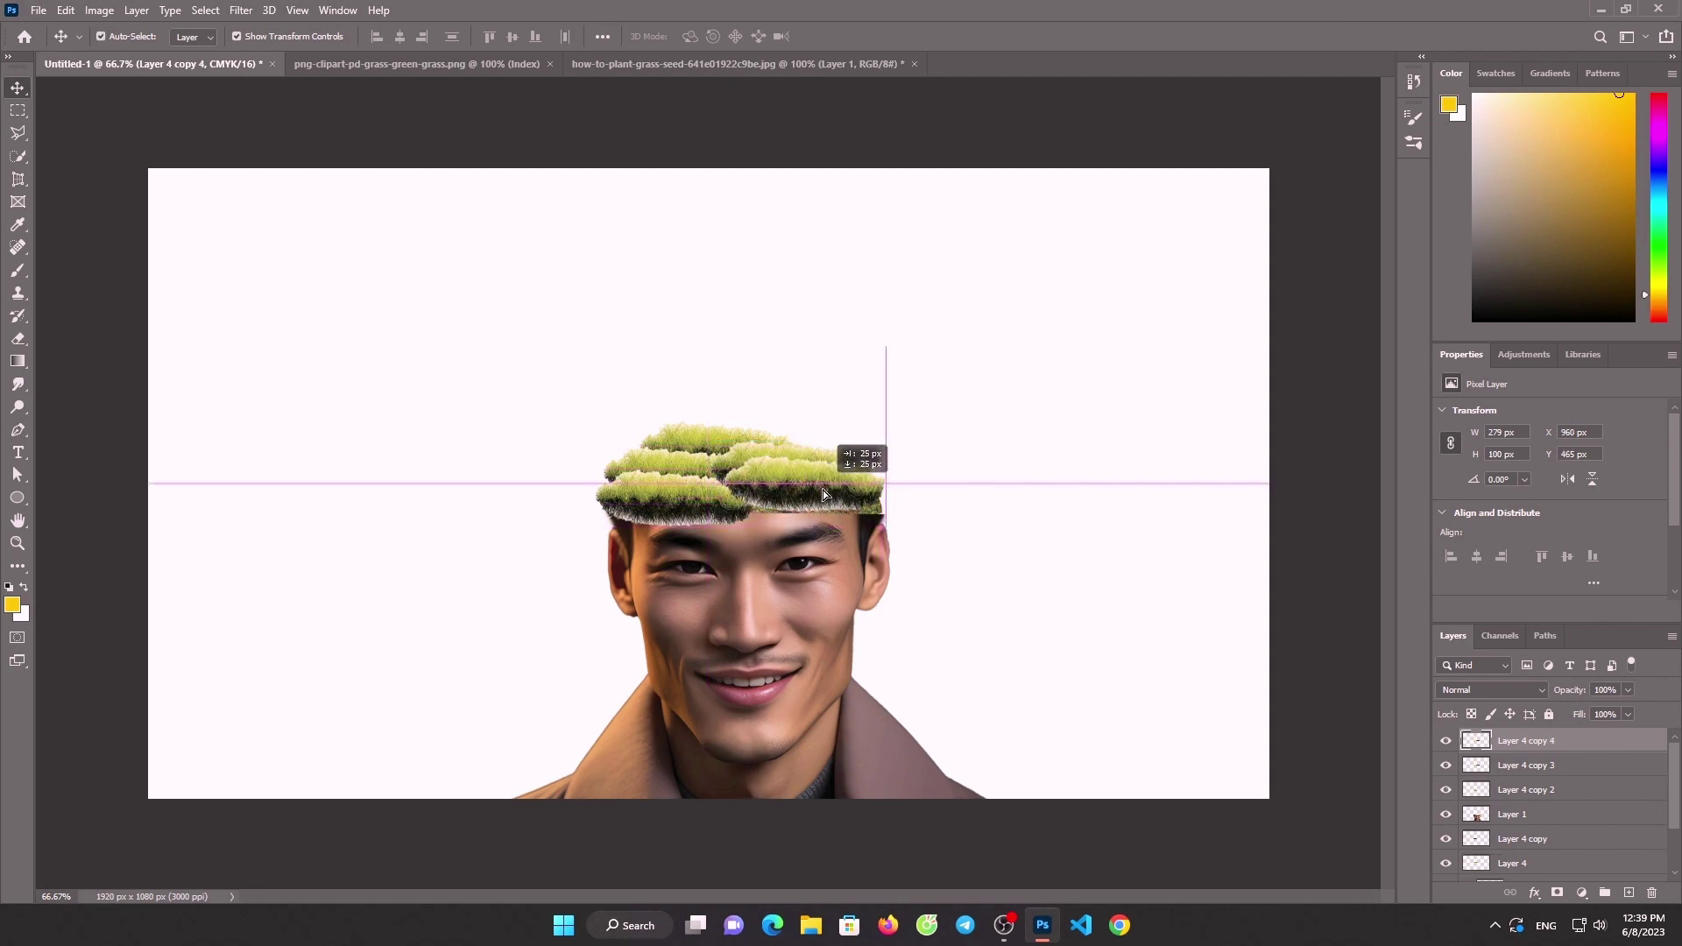
pyautogui.scroll(-2, 1538, 865)
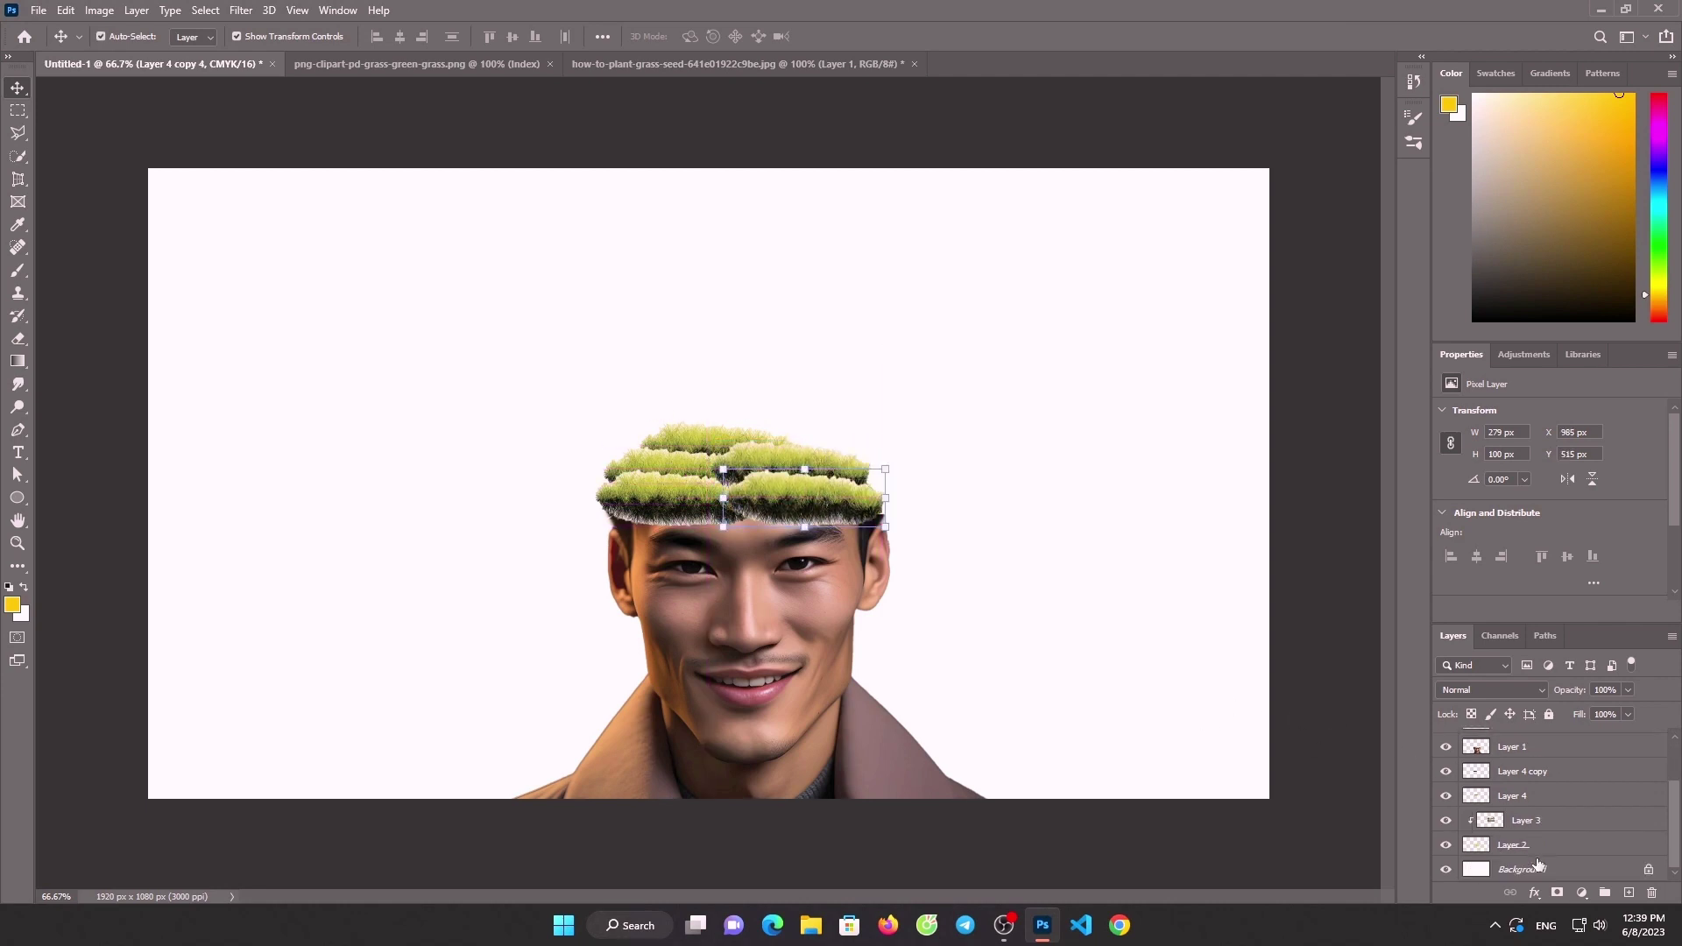
# Duplicate all the head layers and scale the copy to about 61%, sitting it atop the first head
pyautogui.keyDown('shift'); pyautogui.click(1514, 846); pyautogui.keyUp('shift')
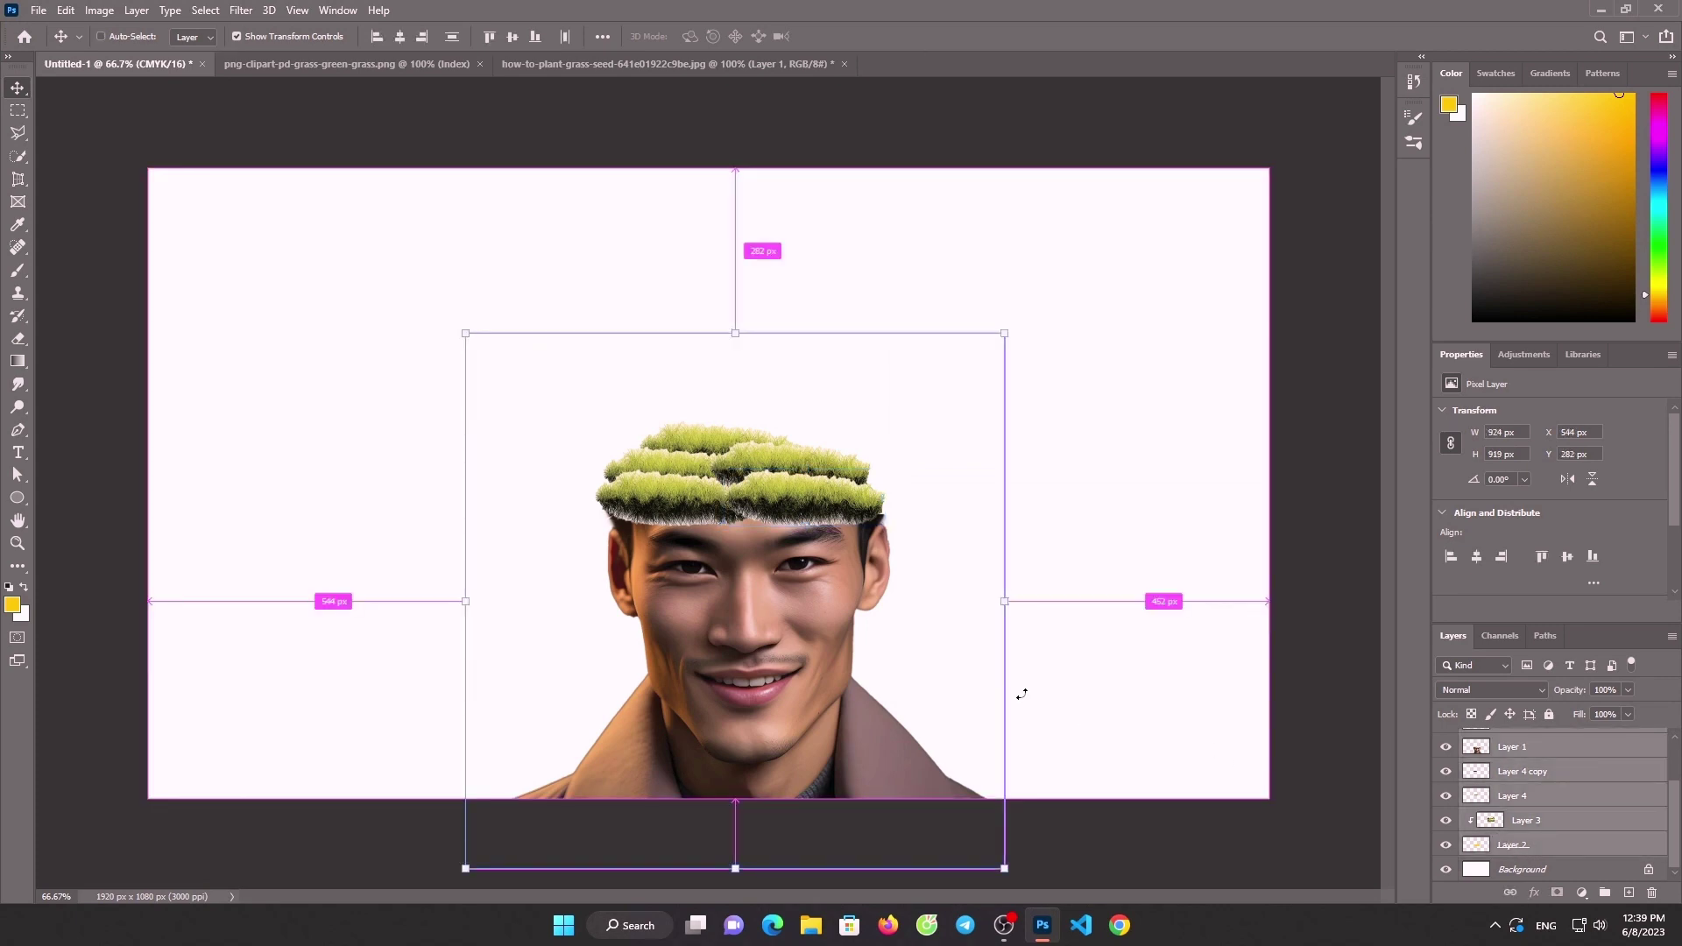
pyautogui.hotkey('ctrl', 't')
pyautogui.moveTo(1000, 602); pyautogui.dragTo(912, 601)
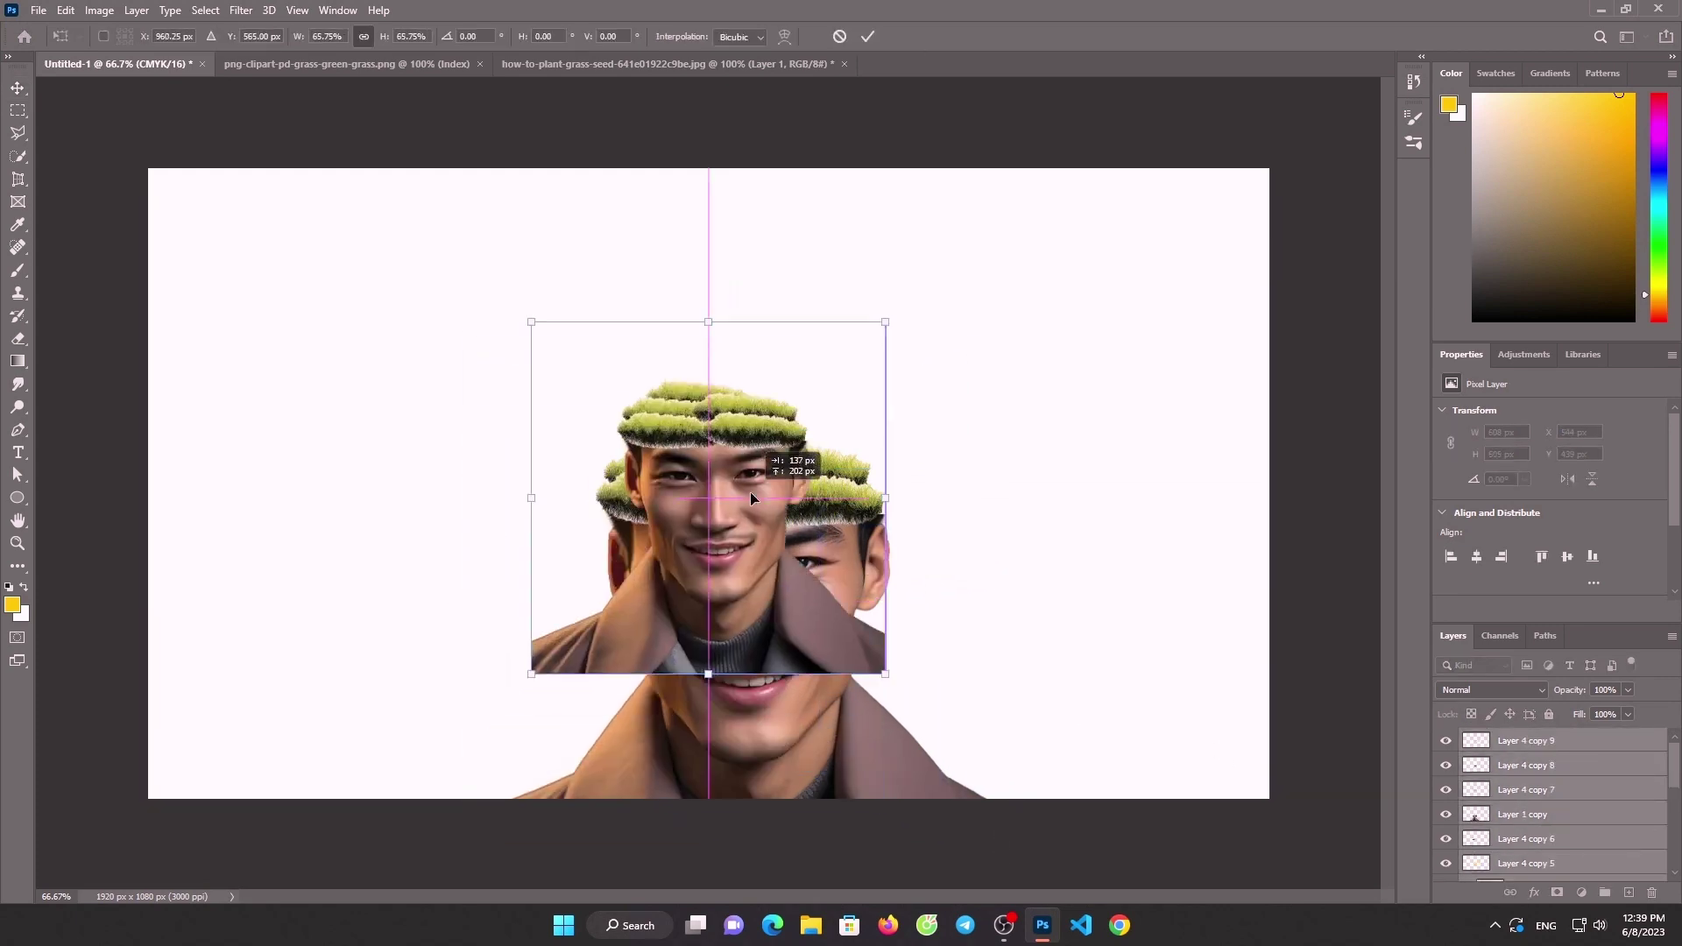
pyautogui.moveTo(750, 492); pyautogui.dragTo(766, 439)
pyautogui.moveTo(908, 443); pyautogui.dragTo(885, 442)
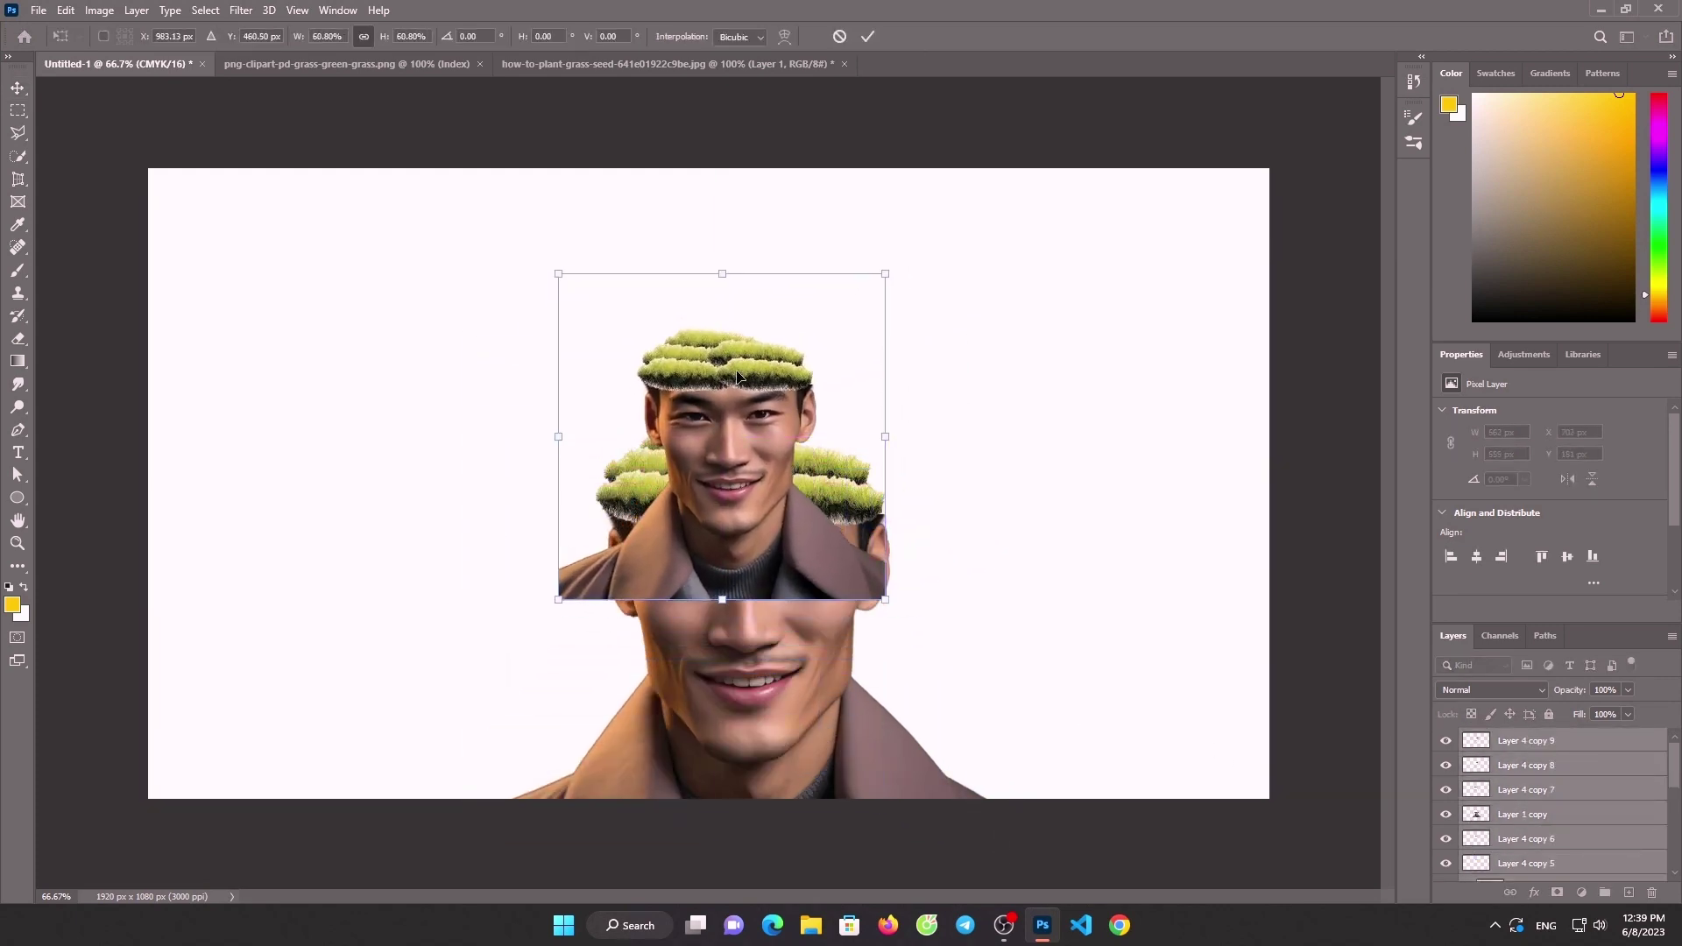
pyautogui.moveTo(720, 434); pyautogui.dragTo(741, 442)
pyautogui.click(867, 36)
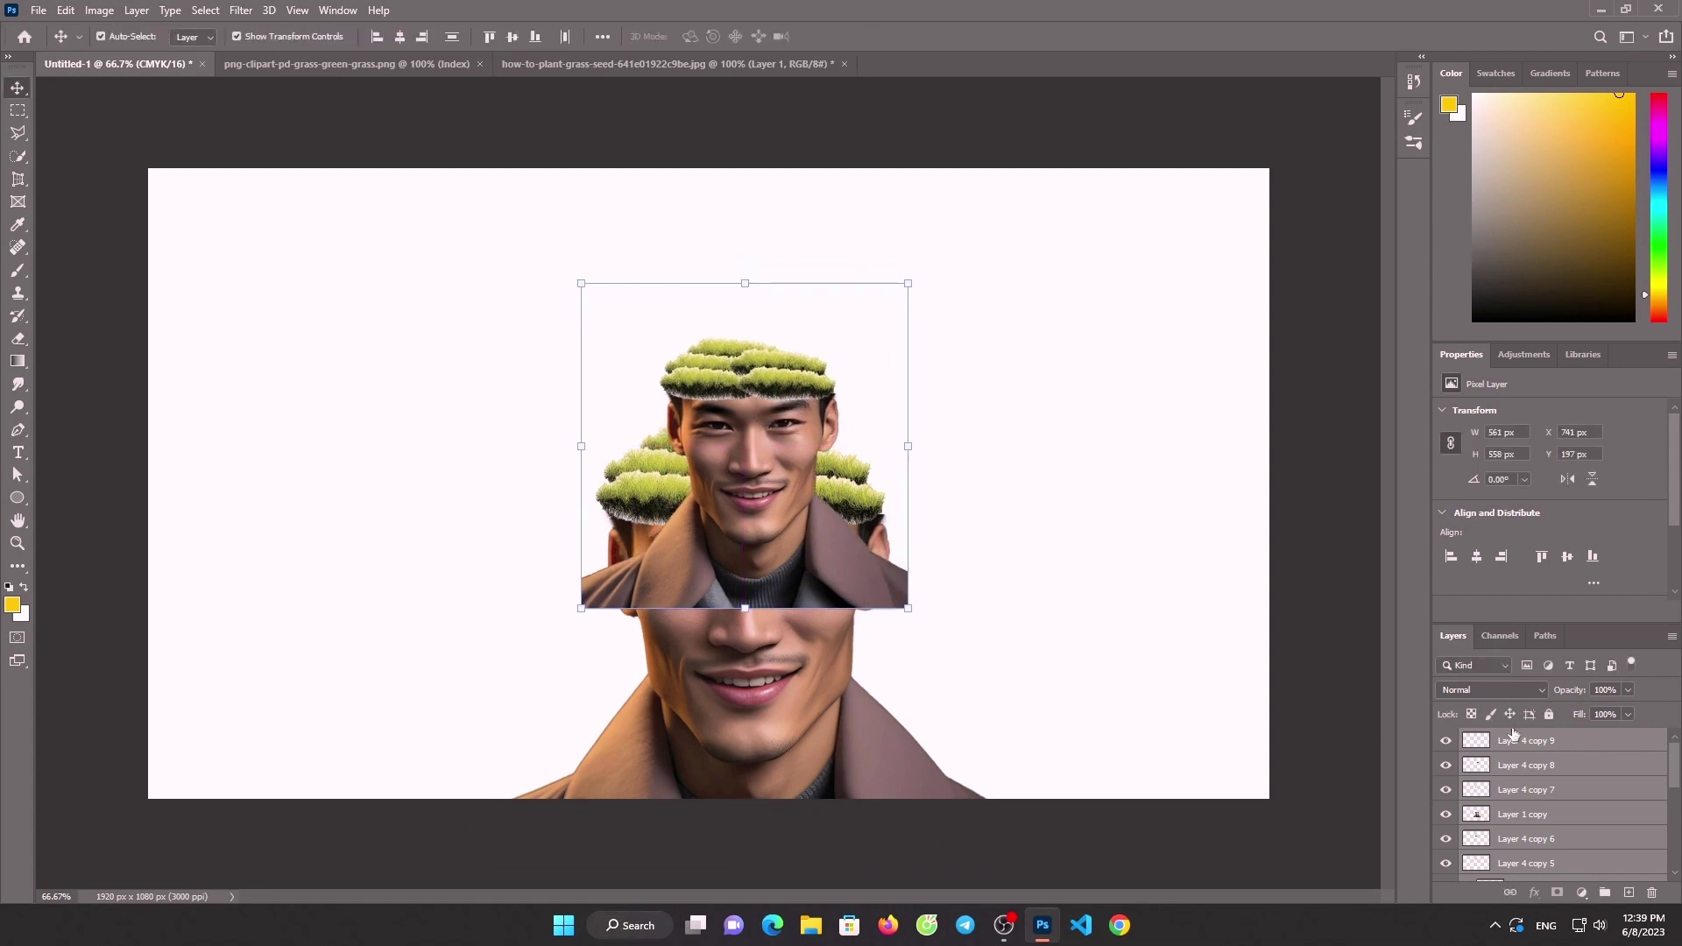
# Erase the coat strip from the upper head copy
pyautogui.click(1533, 815)
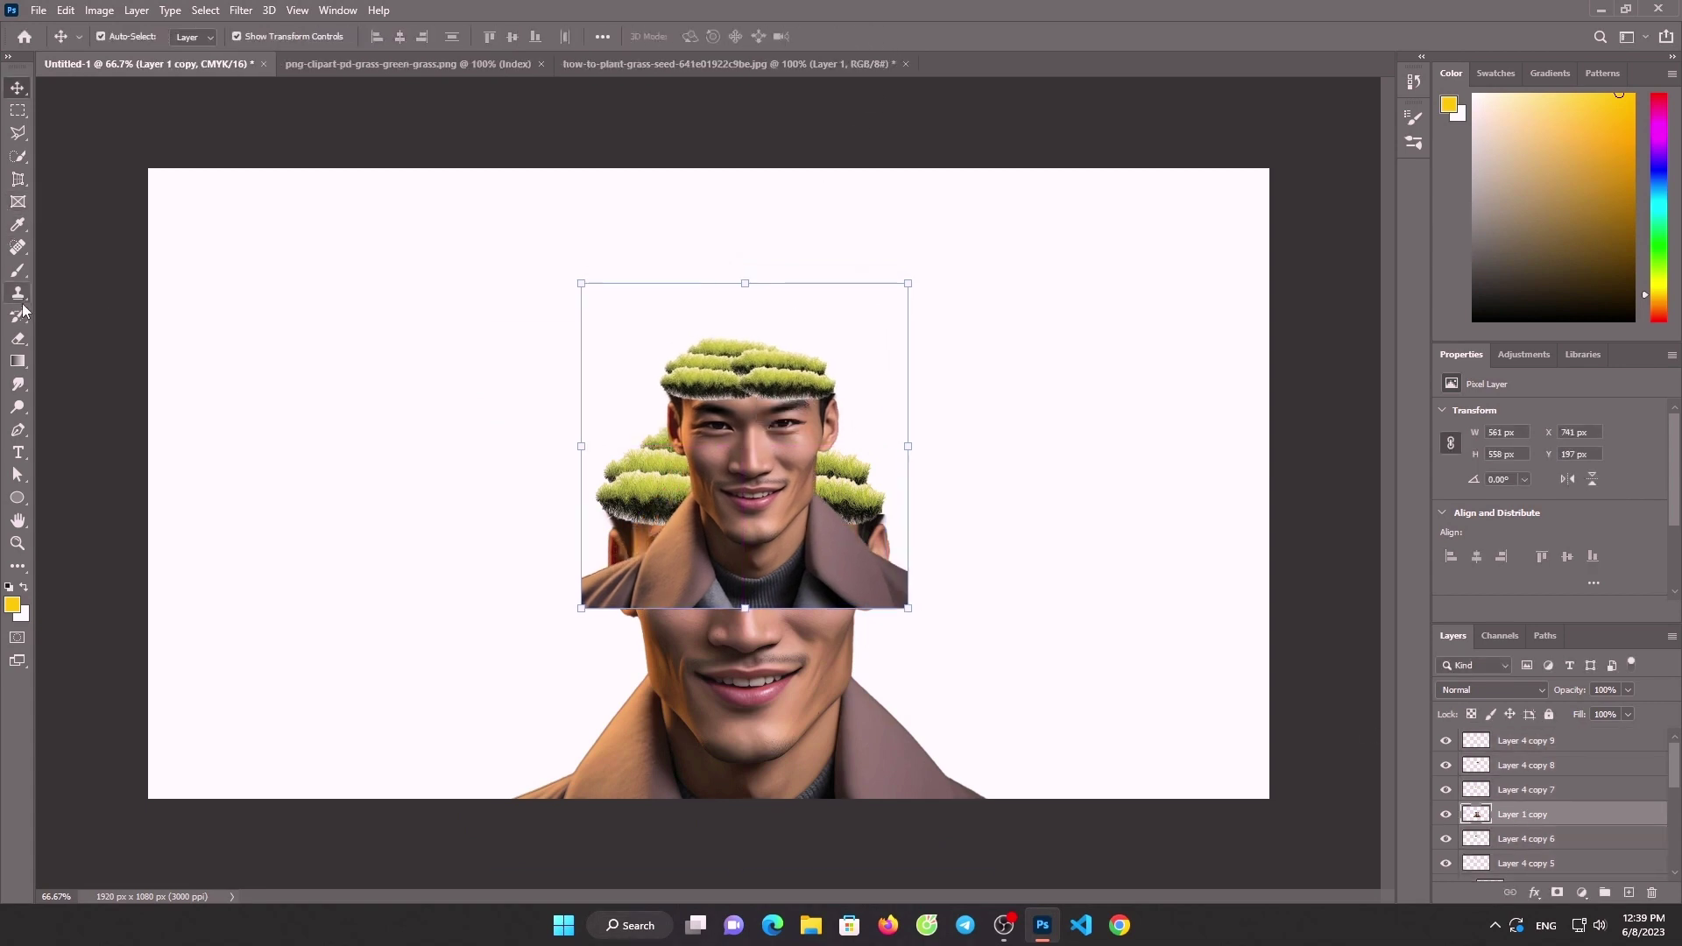
pyautogui.press('e')
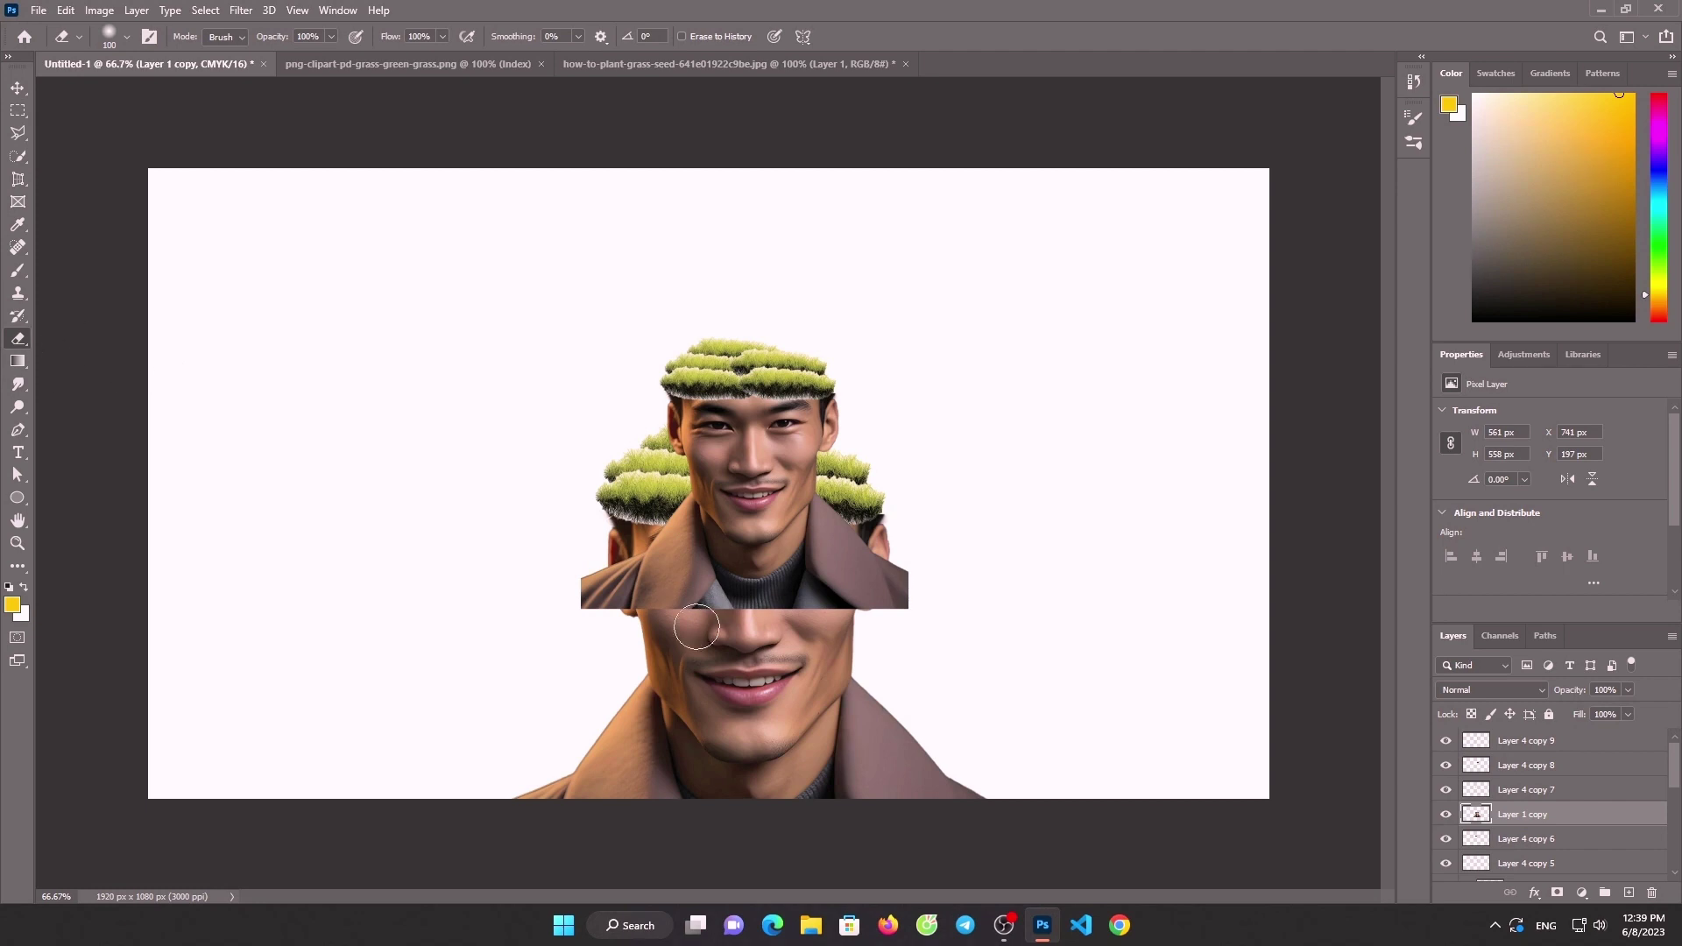
pyautogui.moveTo(696, 627)
pyautogui.mouseDown()
pyautogui.moveTo(1104, 590)
pyautogui.moveTo(563, 575)
pyautogui.moveTo(903, 561)
pyautogui.moveTo(839, 526)
pyautogui.moveTo(644, 502)
pyautogui.moveTo(844, 517)
pyautogui.mouseUp()
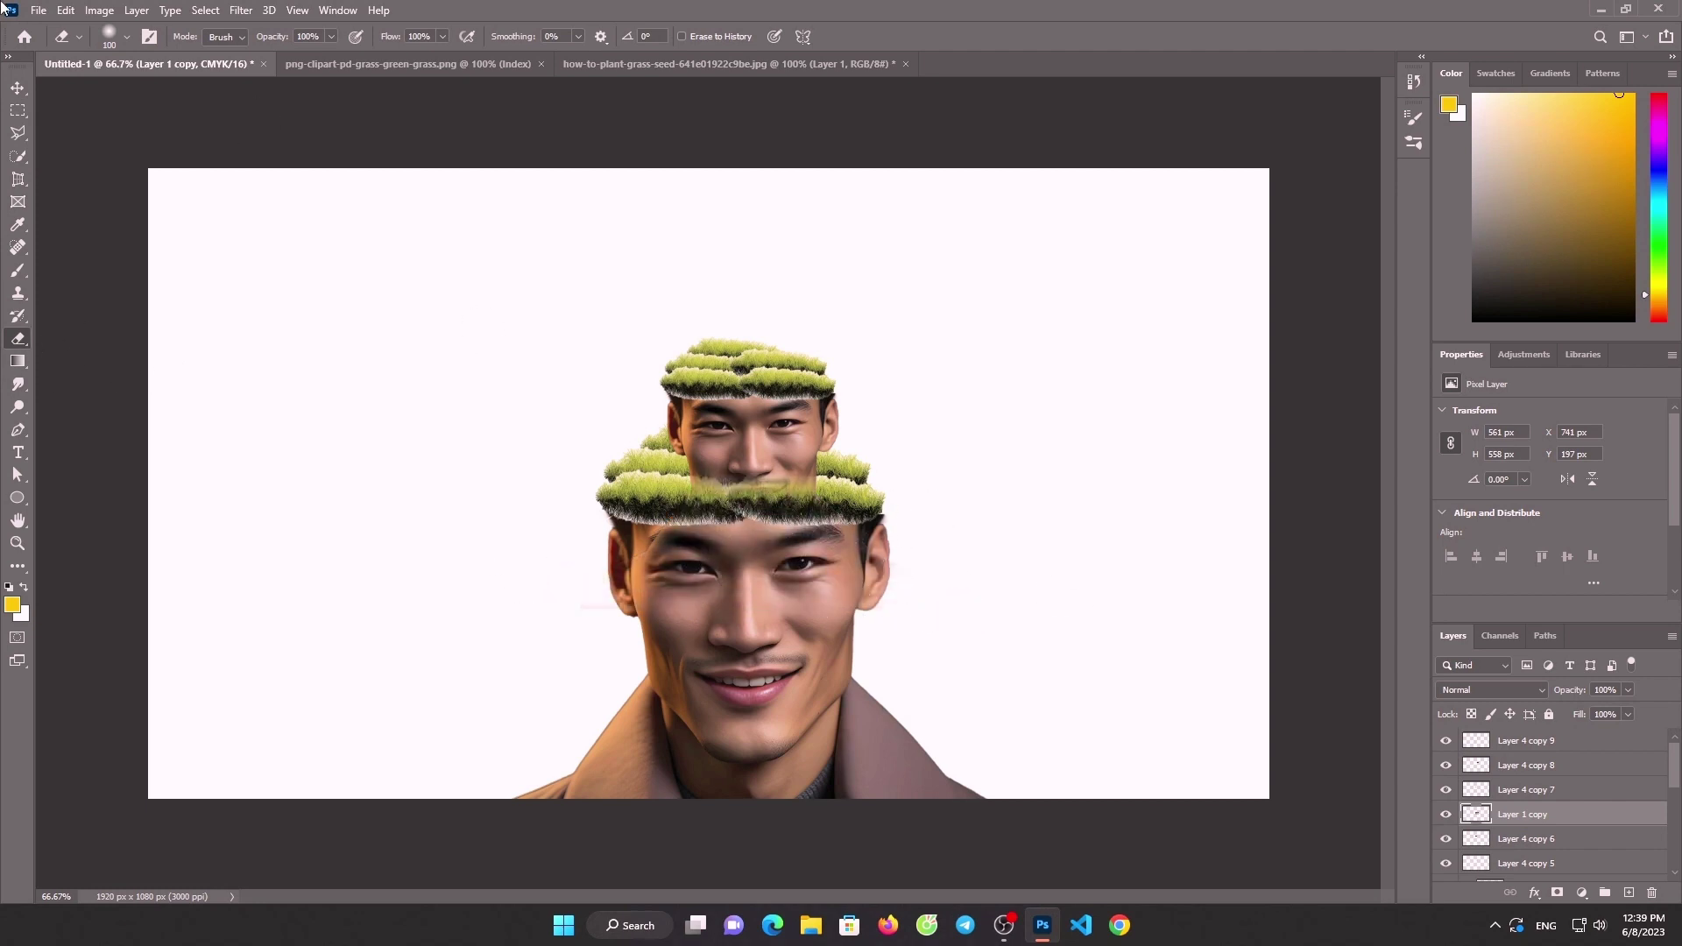
pyautogui.click(39, 10)
# Open the medieval mace image and move its Select Subject cutout into the portrait
pyautogui.click(61, 45)
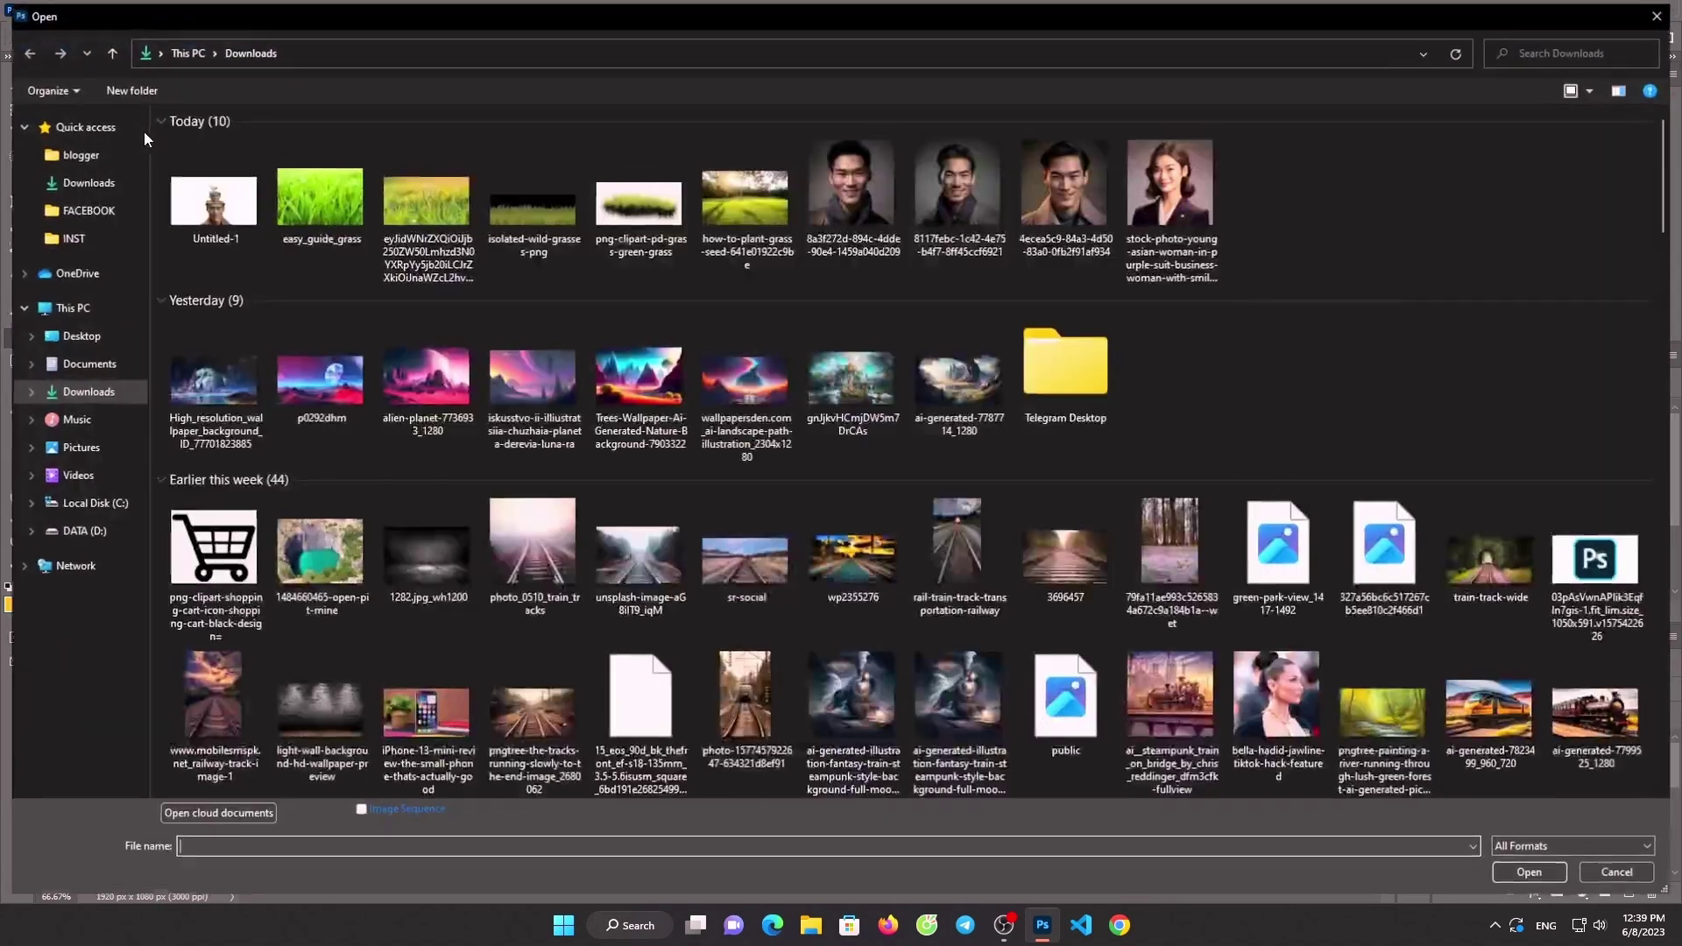
pyautogui.scroll(-10, 895, 422)
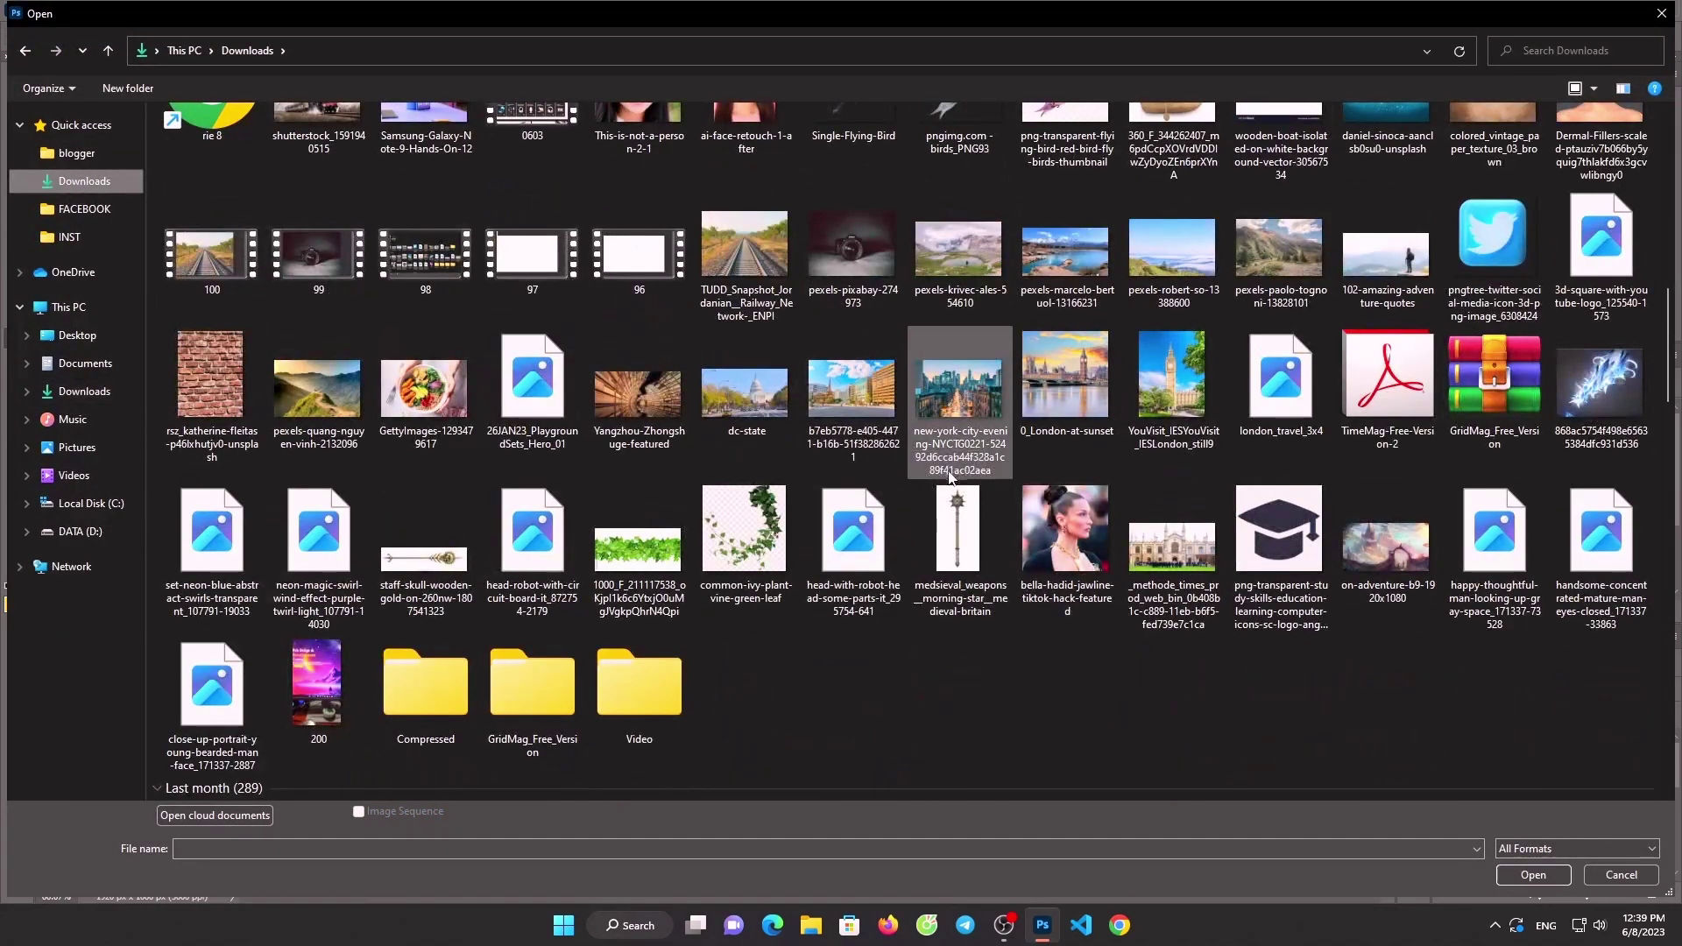
pyautogui.doubleClick(958, 529)
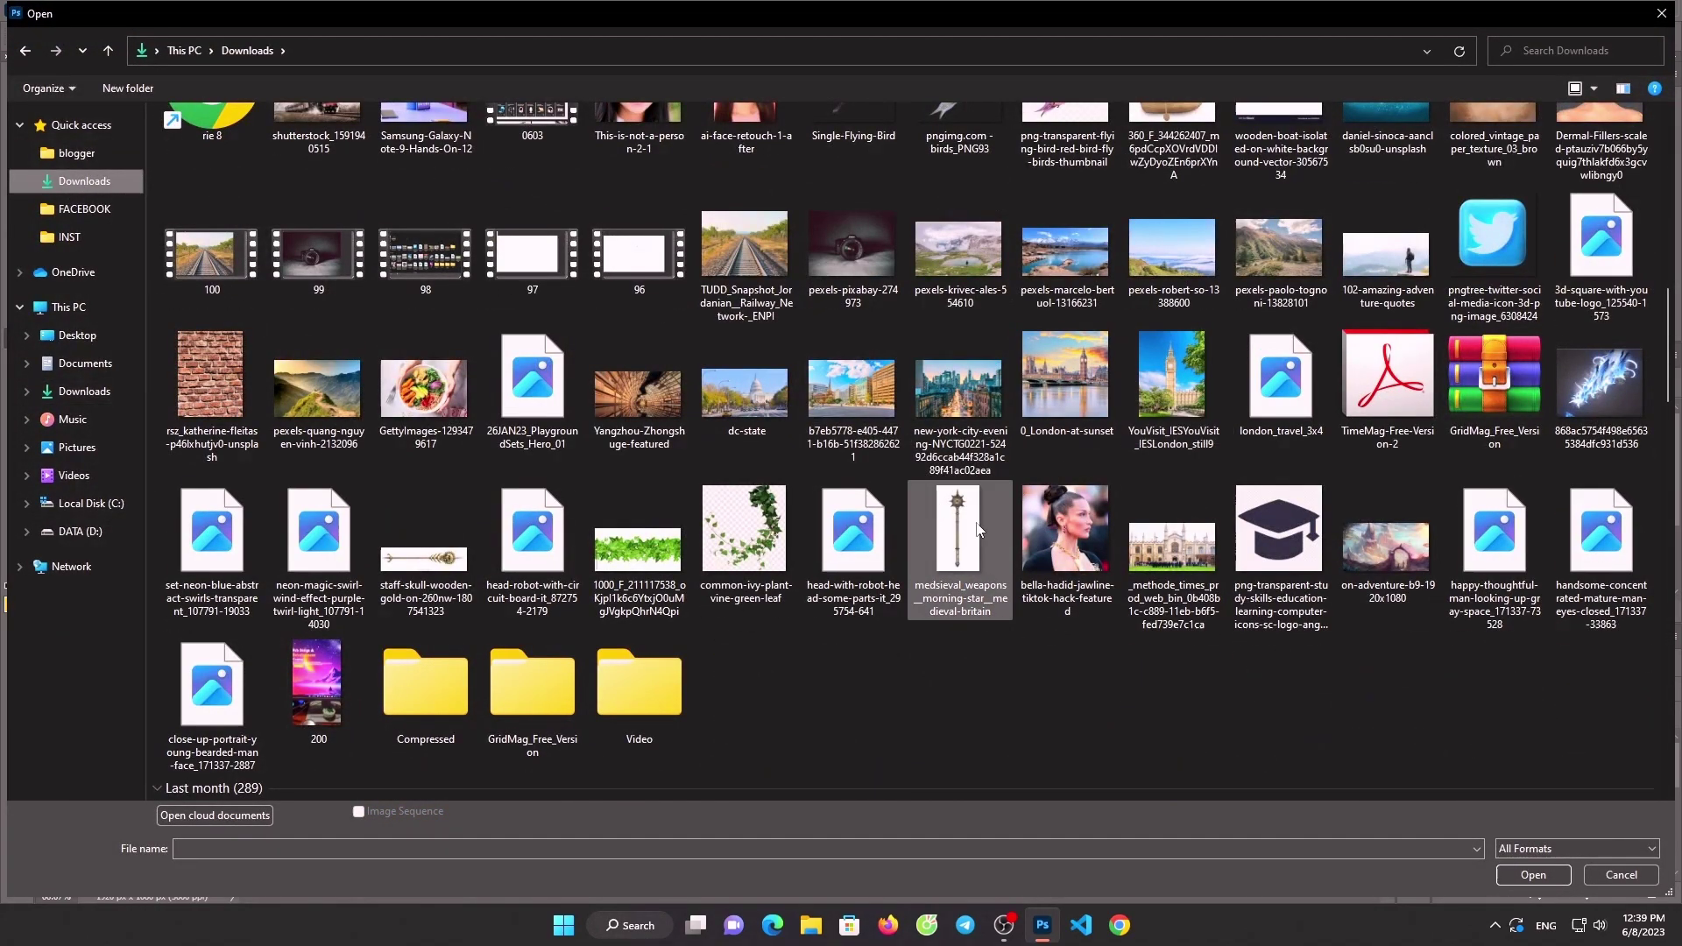
pyautogui.click(18, 156)
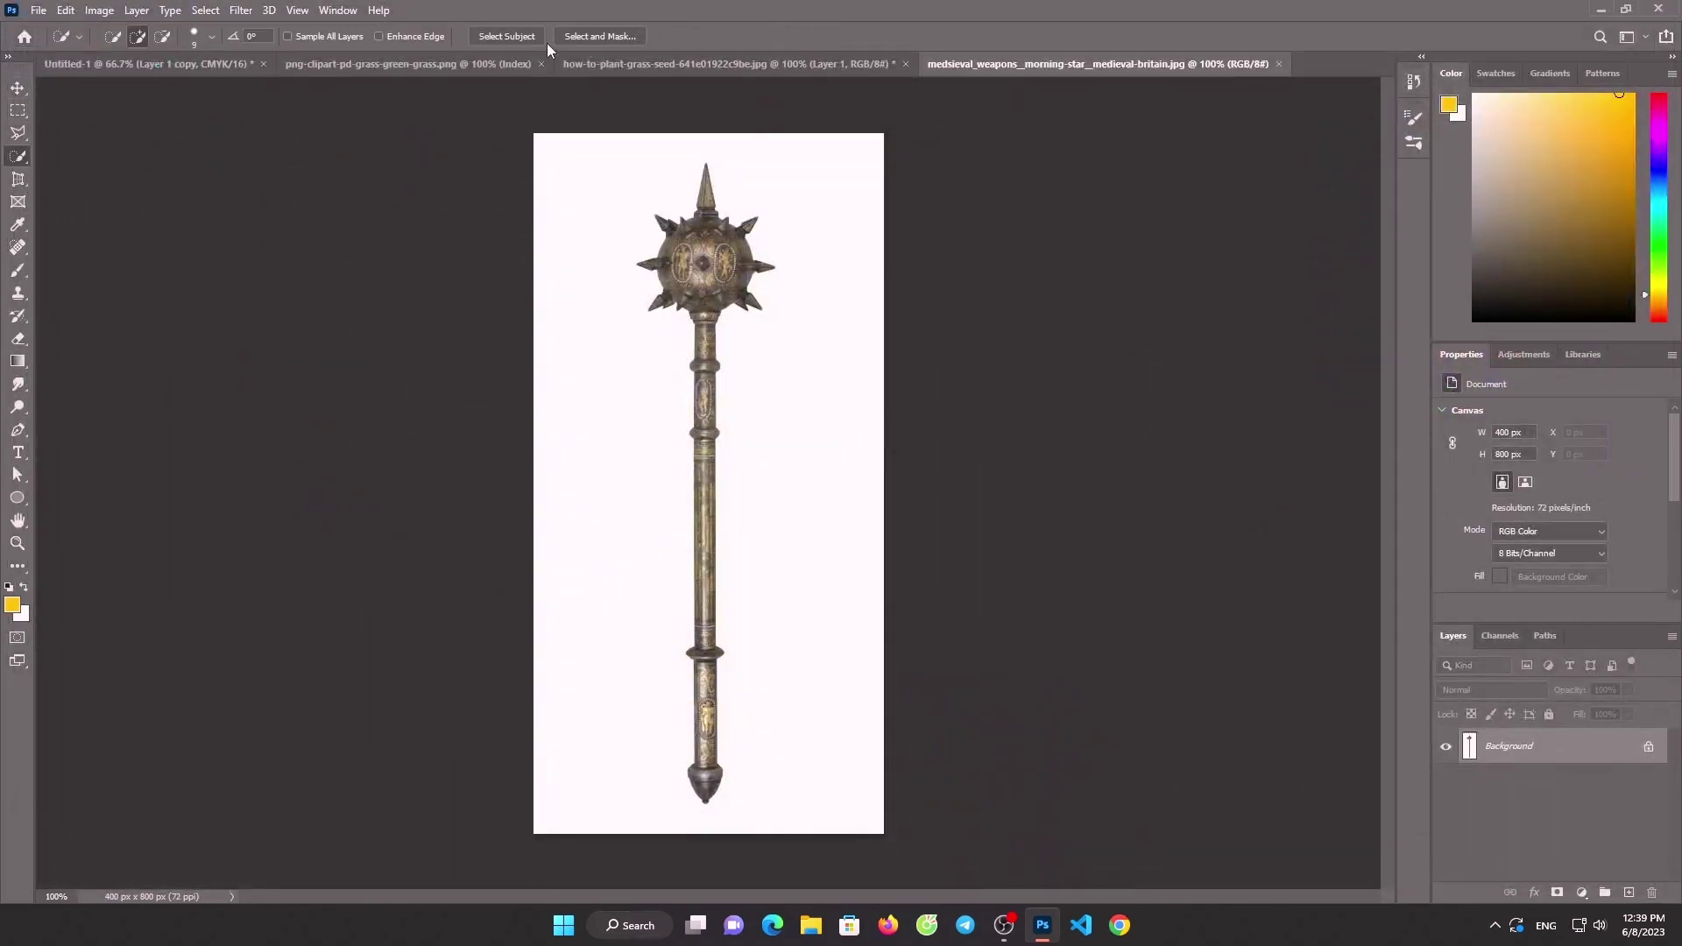
pyautogui.click(506, 36)
pyautogui.press('v')
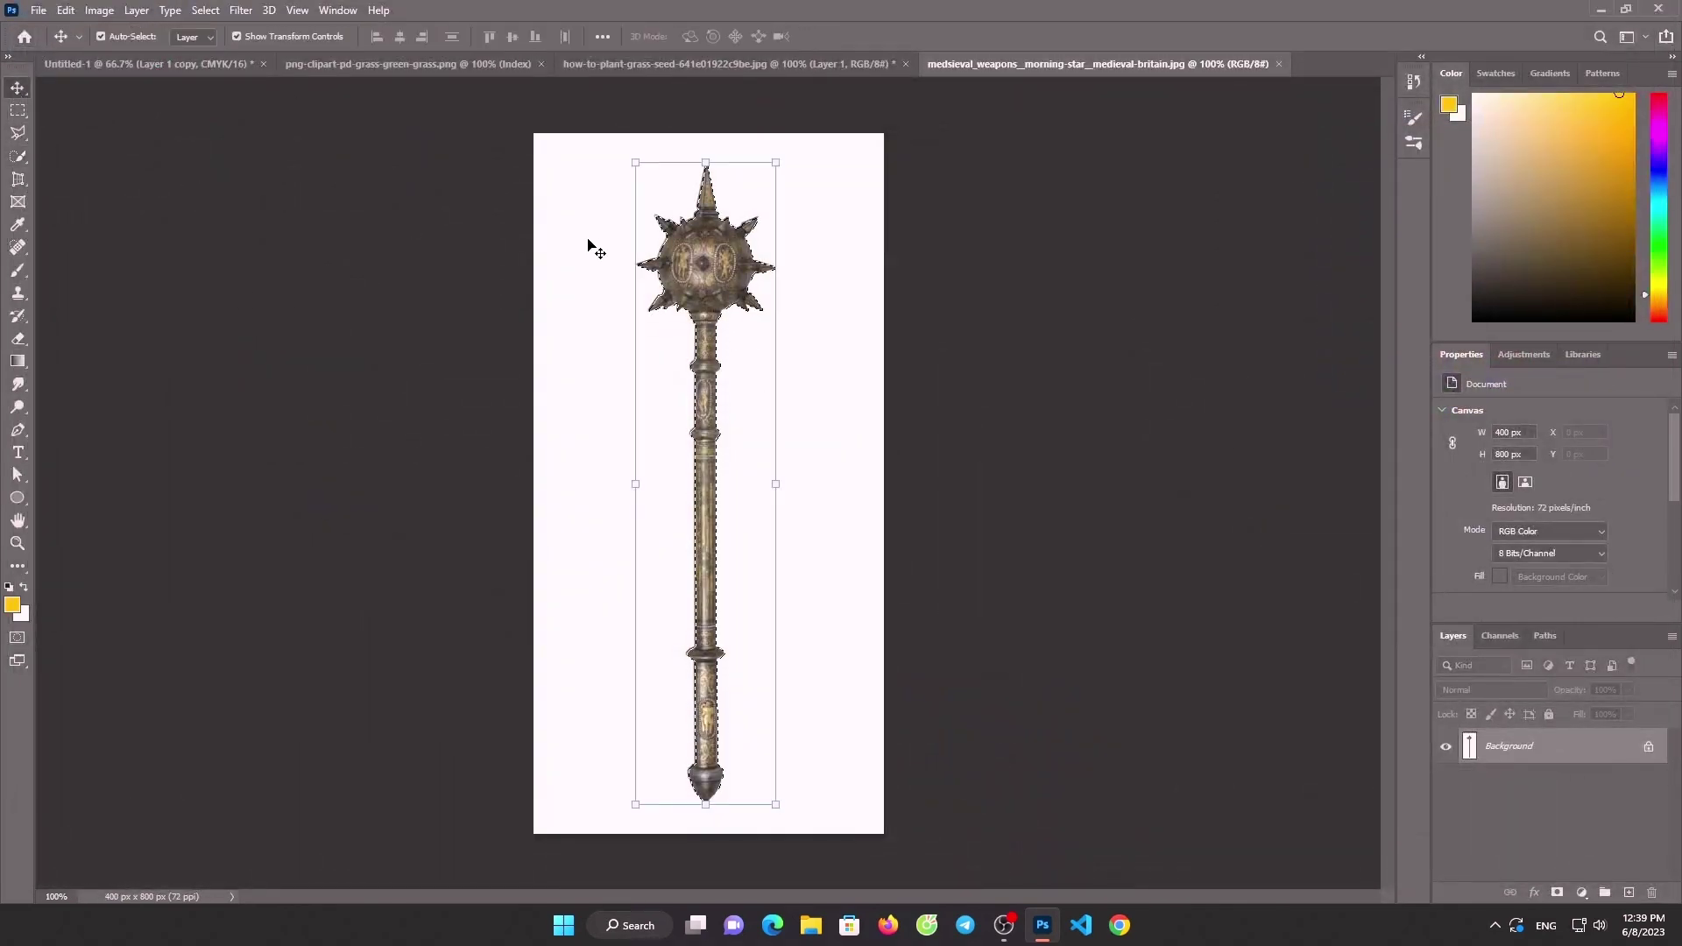
pyautogui.moveTo(589, 248)
pyautogui.mouseDown()
pyautogui.moveTo(114, 58)
pyautogui.moveTo(786, 286)
pyautogui.mouseUp()
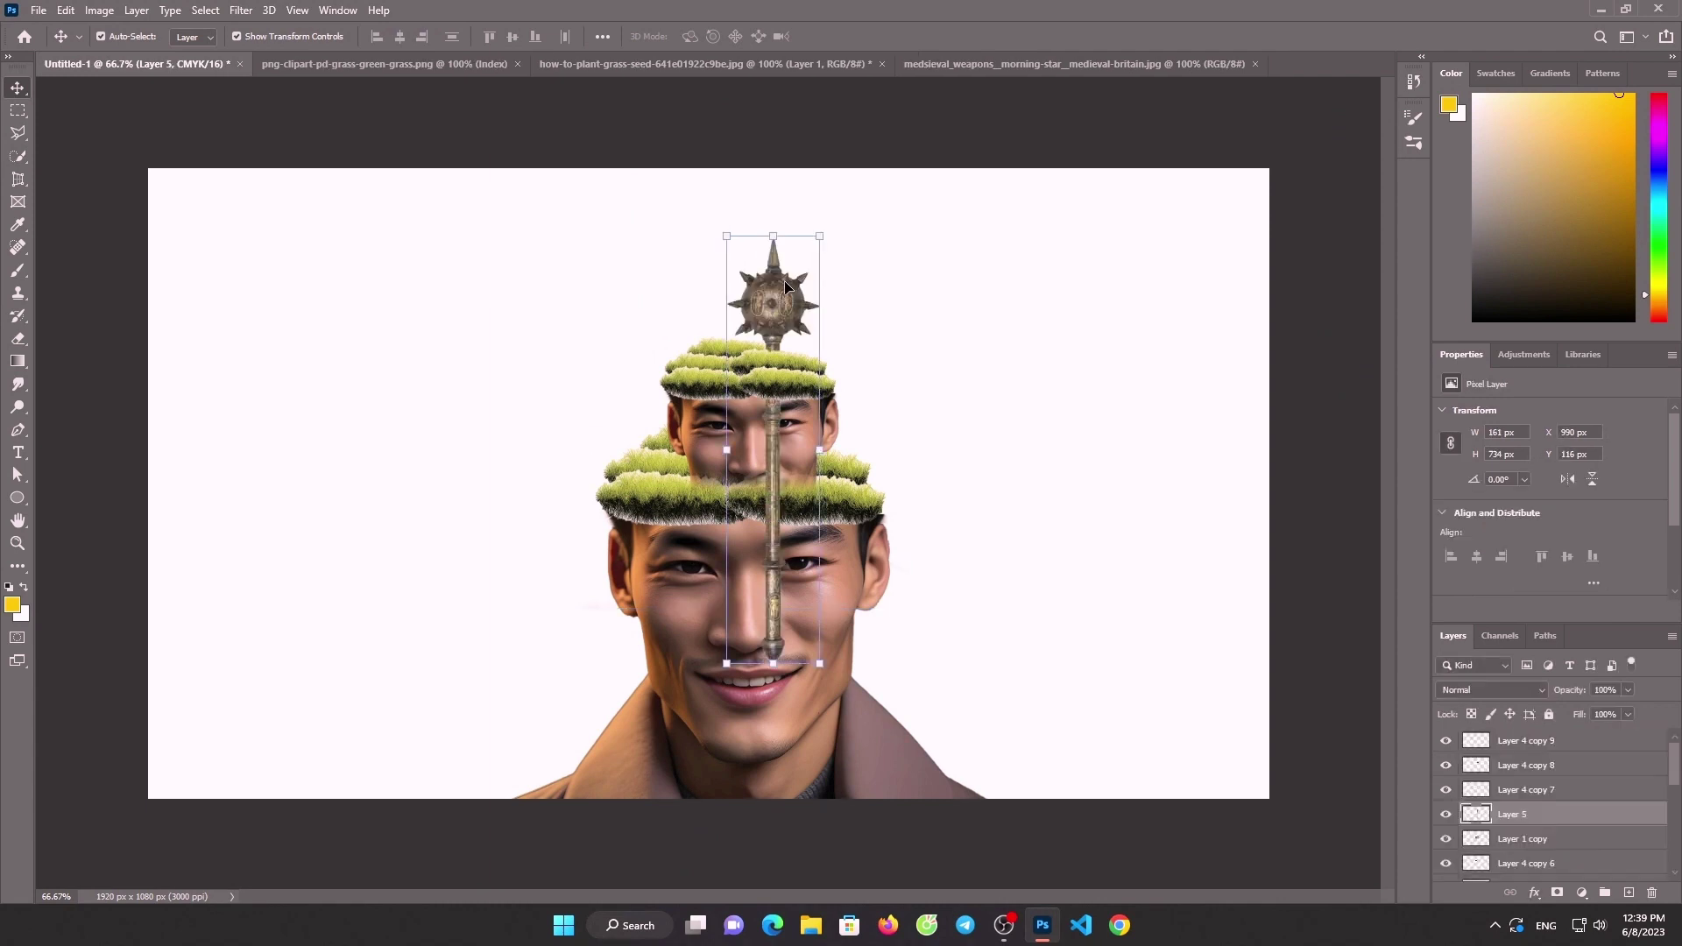
# Put the mace layer on top, enlarge it, and center it upright over the stacked heads
pyautogui.moveTo(1546, 815)
pyautogui.mouseDown()
pyautogui.moveTo(1543, 715)
pyautogui.moveTo(1543, 732)
pyautogui.mouseUp()
pyautogui.moveTo(819, 449); pyautogui.dragTo(833, 449)
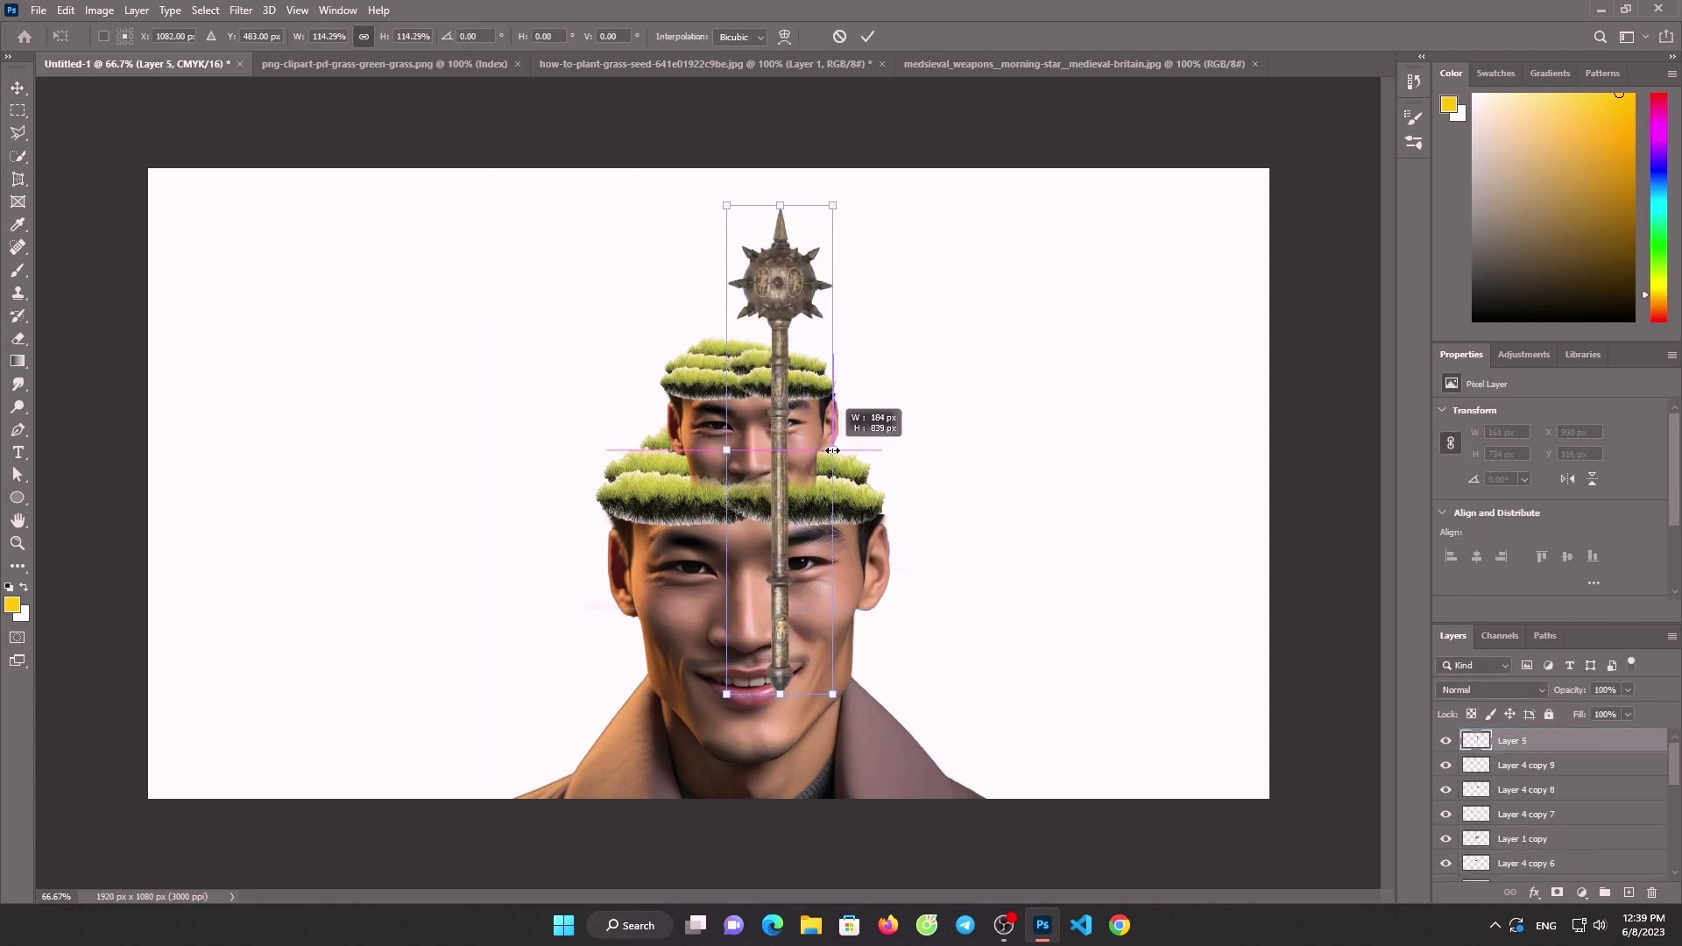
pyautogui.moveTo(793, 395)
pyautogui.mouseDown()
pyautogui.moveTo(758, 391)
pyautogui.moveTo(751, 757)
pyautogui.mouseUp()
pyautogui.click(18, 339)
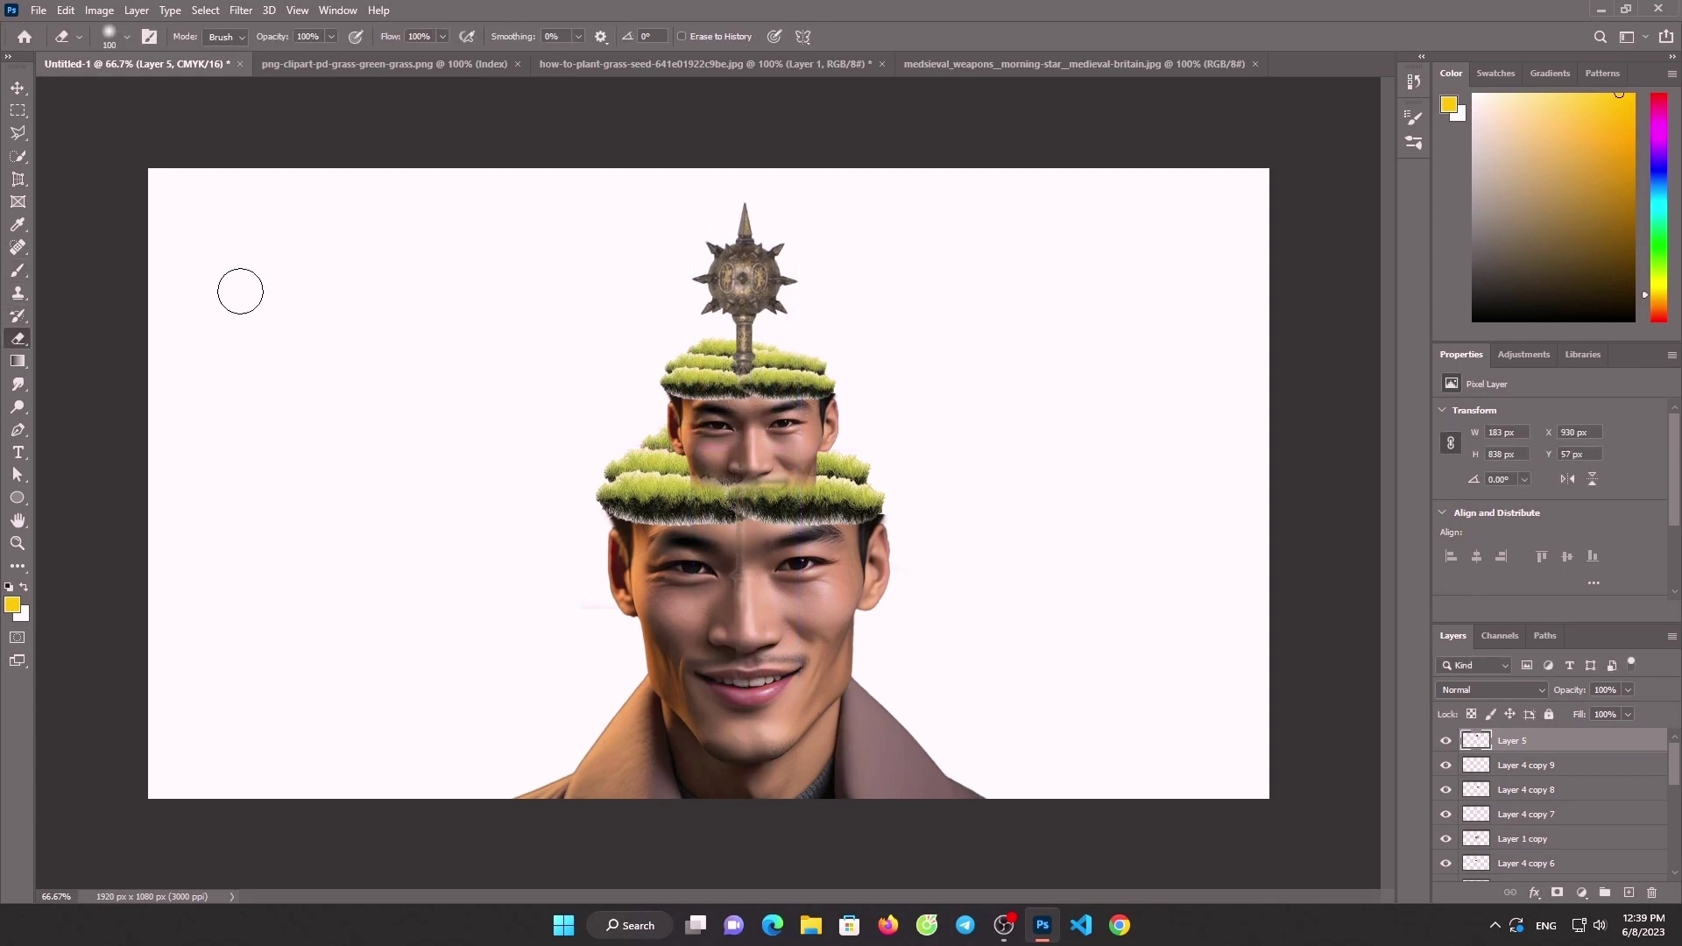
pyautogui.click(35, 11)
# Open the flying gulls image and place the gulls in the portrait
pyautogui.click(52, 41)
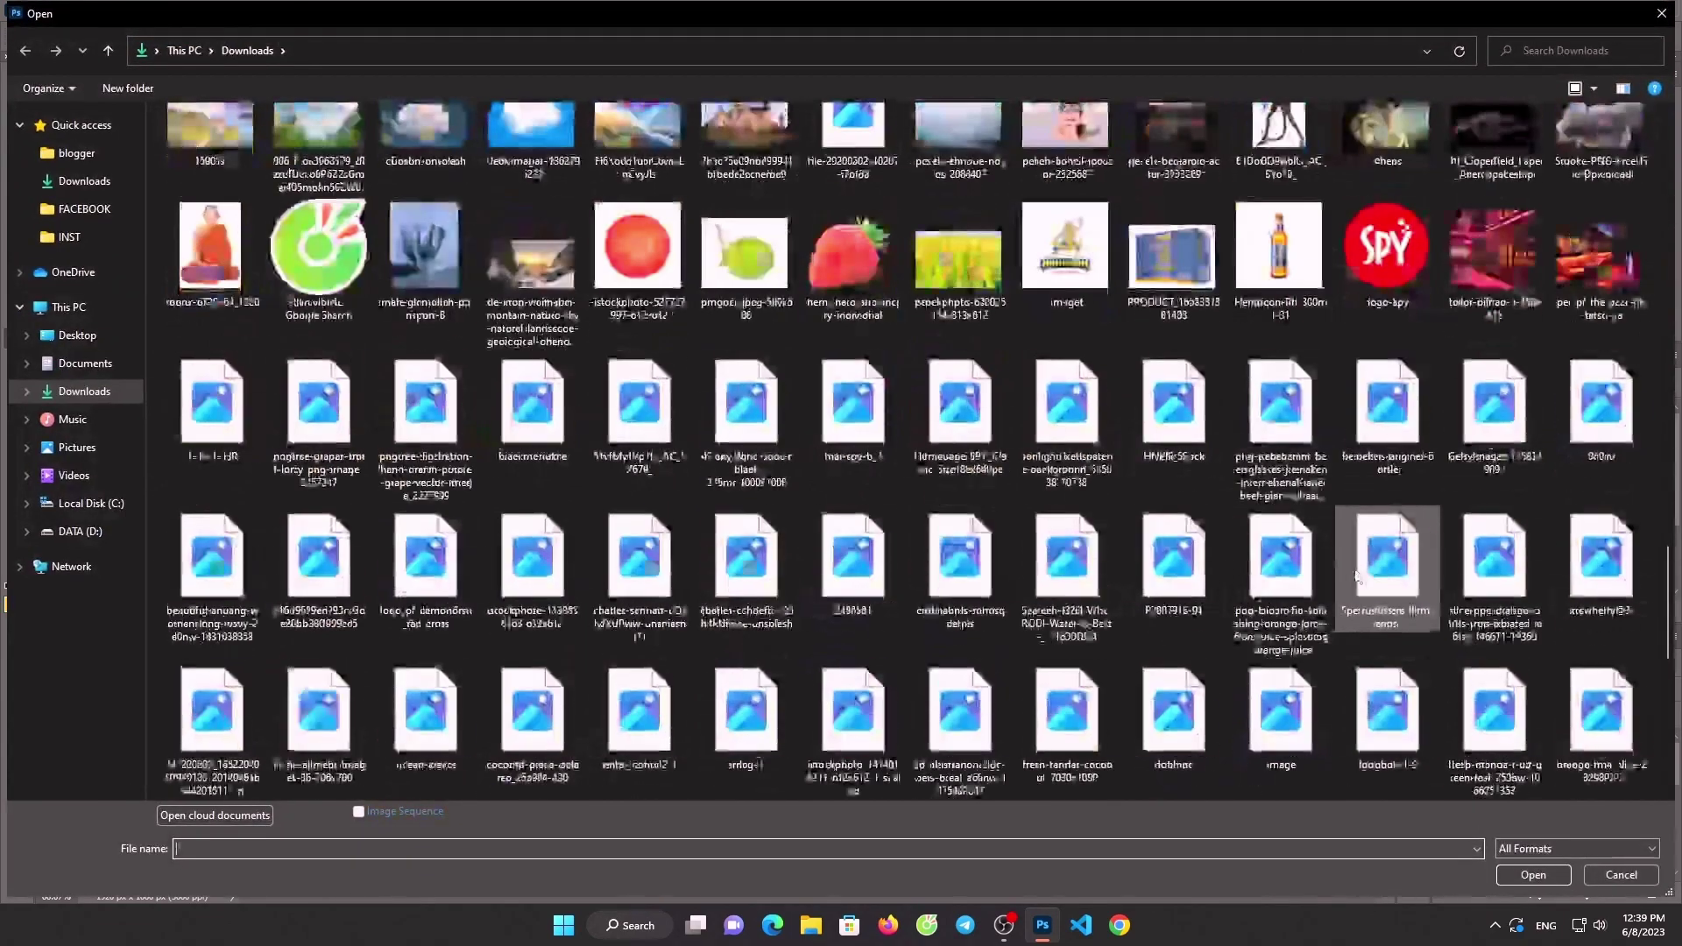
pyautogui.scroll(-5, 1355, 576)
pyautogui.doubleClick(1501, 149)
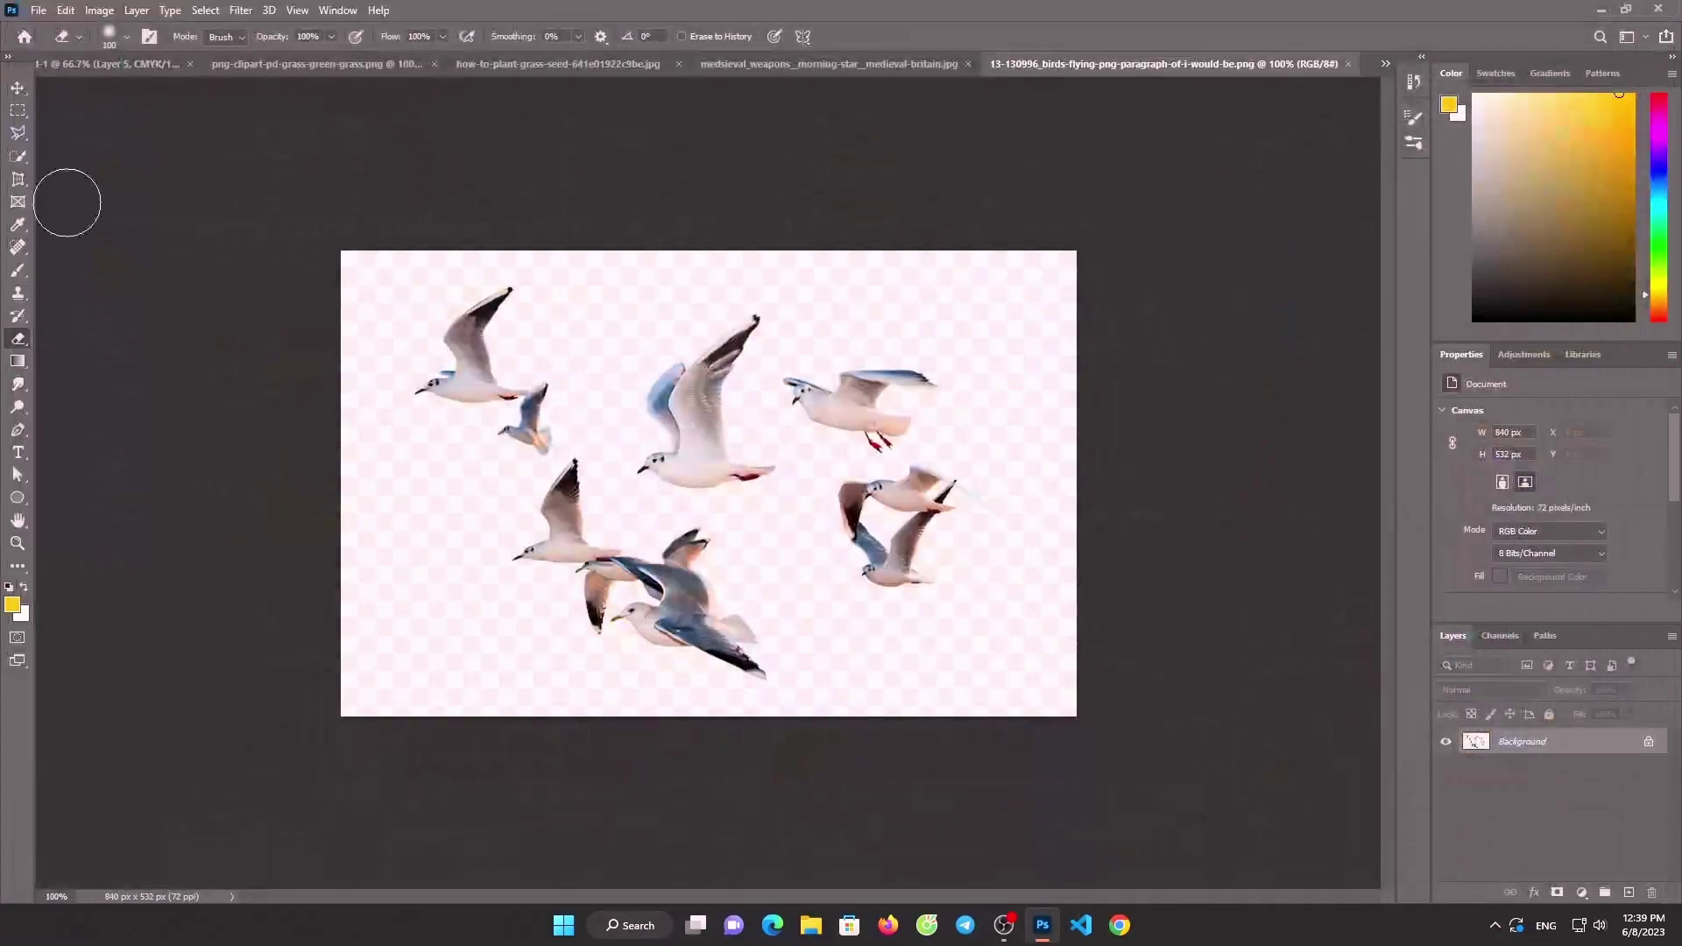
pyautogui.click(18, 155)
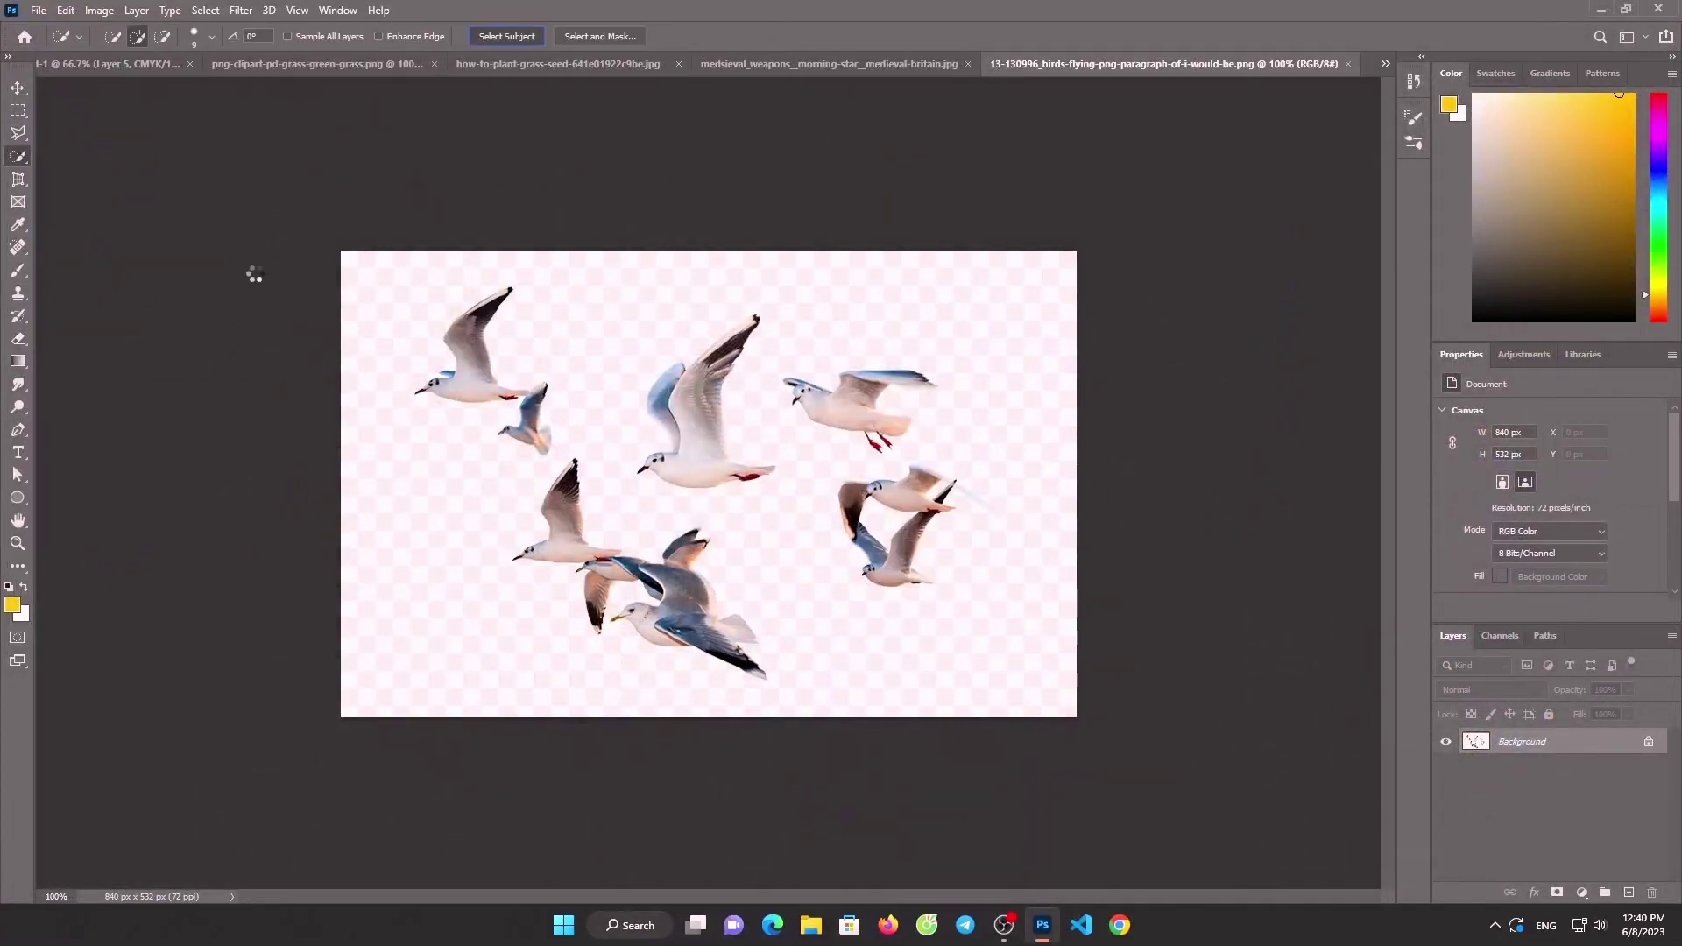
pyautogui.press('v')
pyautogui.moveTo(391, 323)
pyautogui.mouseDown()
pyautogui.moveTo(147, 56)
pyautogui.moveTo(973, 252)
pyautogui.moveTo(972, 355)
pyautogui.moveTo(945, 311)
pyautogui.mouseUp()
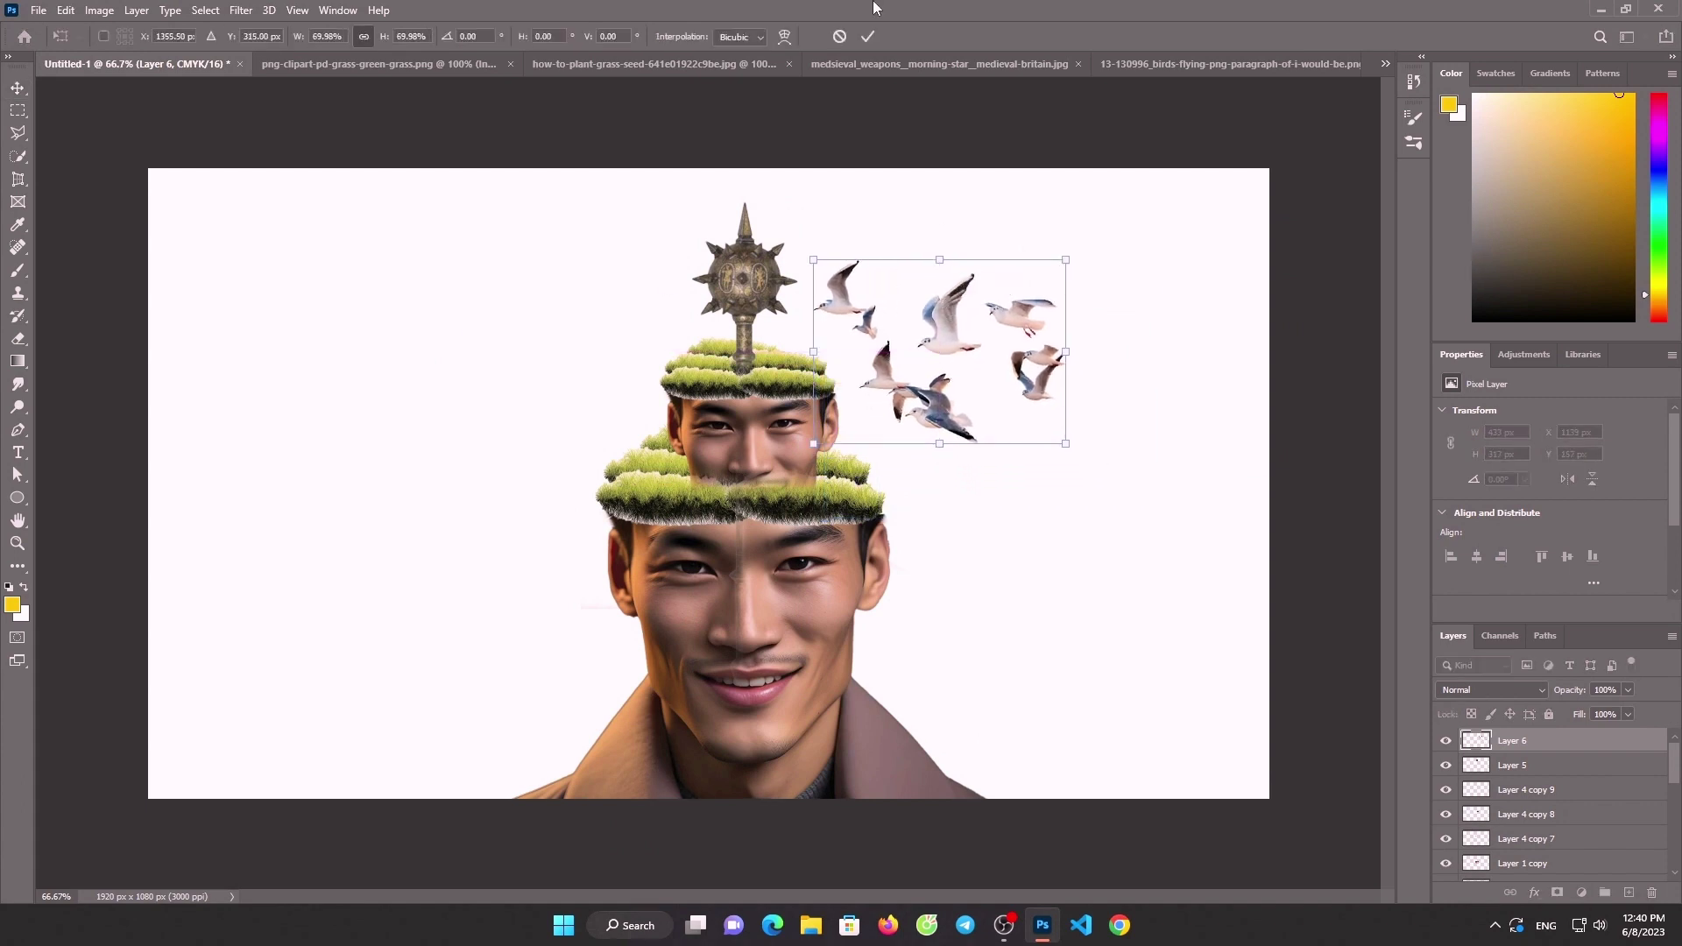
pyautogui.press('Return')
# Duplicate the gulls into a smaller flock and copy it beside the mace
pyautogui.hotkey('ctrl', 'j')
pyautogui.moveTo(942, 319); pyautogui.dragTo(561, 350)
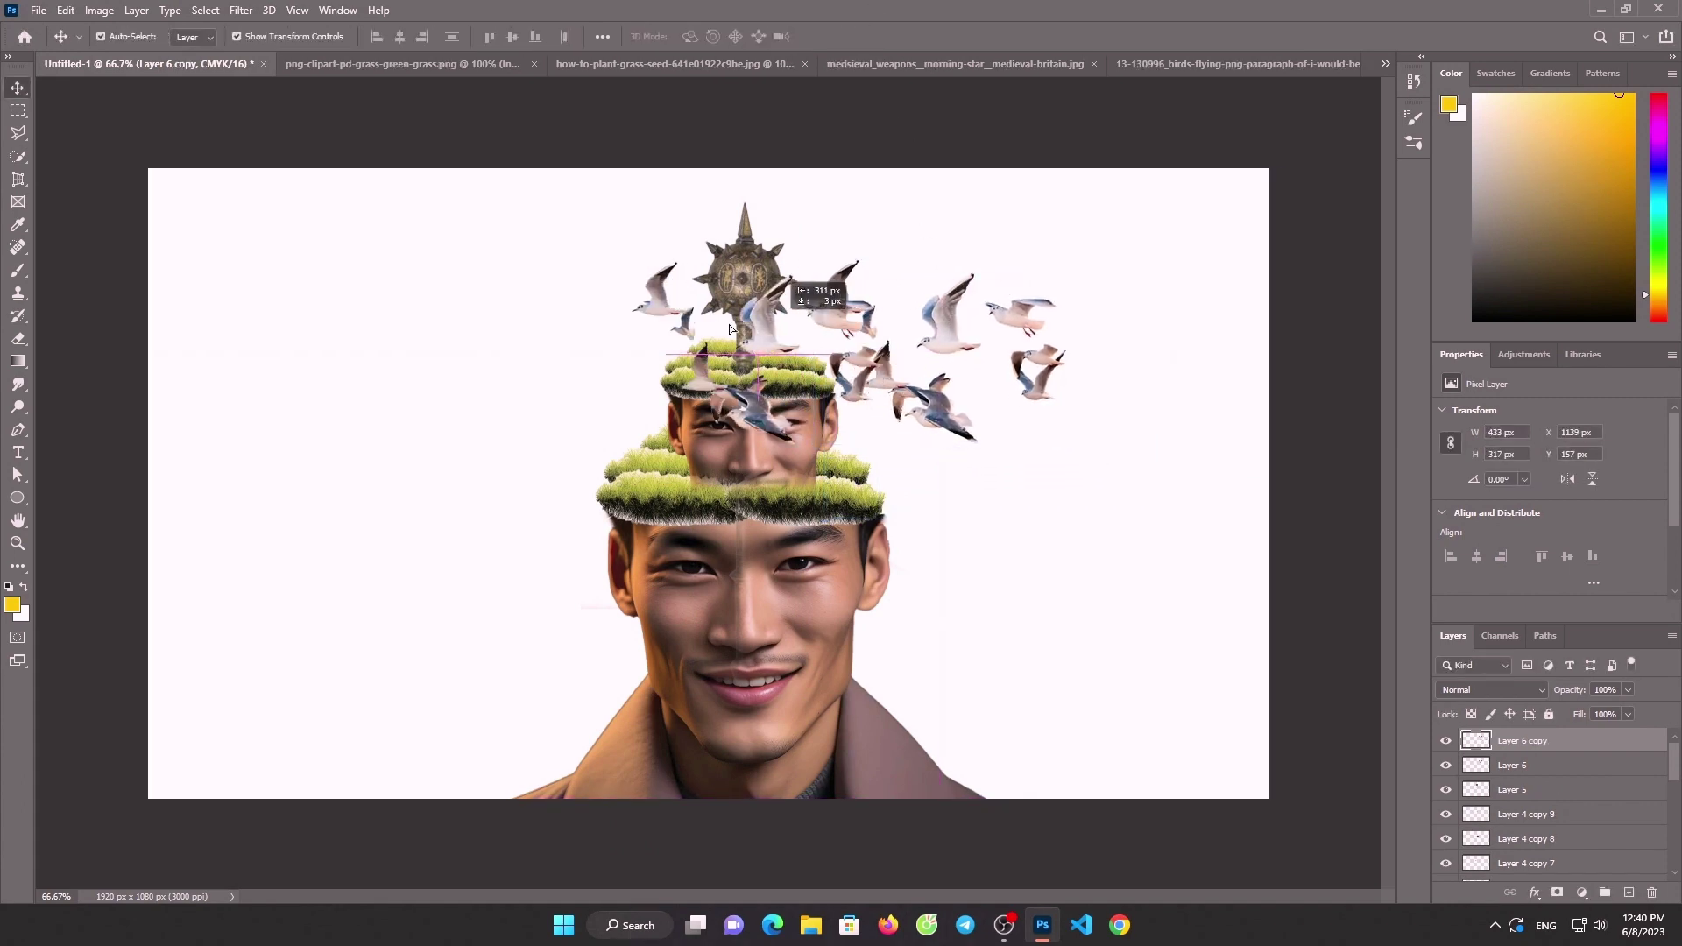
pyautogui.moveTo(556, 290)
pyautogui.mouseDown()
pyautogui.moveTo(556, 376)
pyautogui.moveTo(599, 421)
pyautogui.mouseUp()
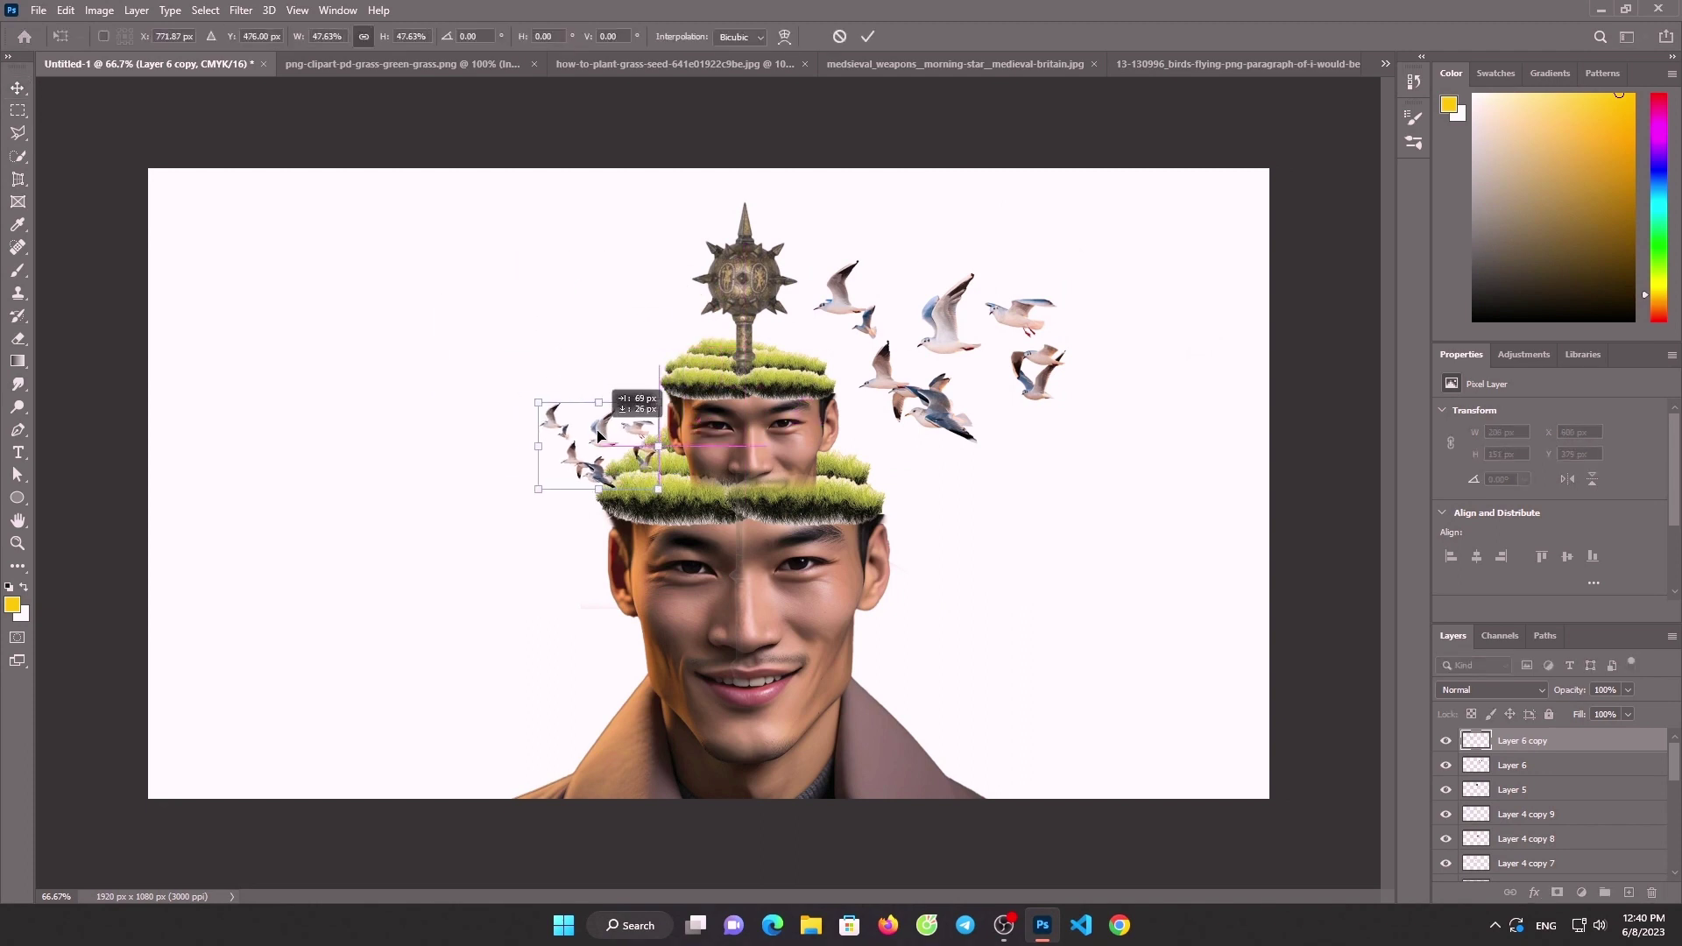
pyautogui.click(862, 43)
pyautogui.moveTo(661, 380); pyautogui.dragTo(722, 242)
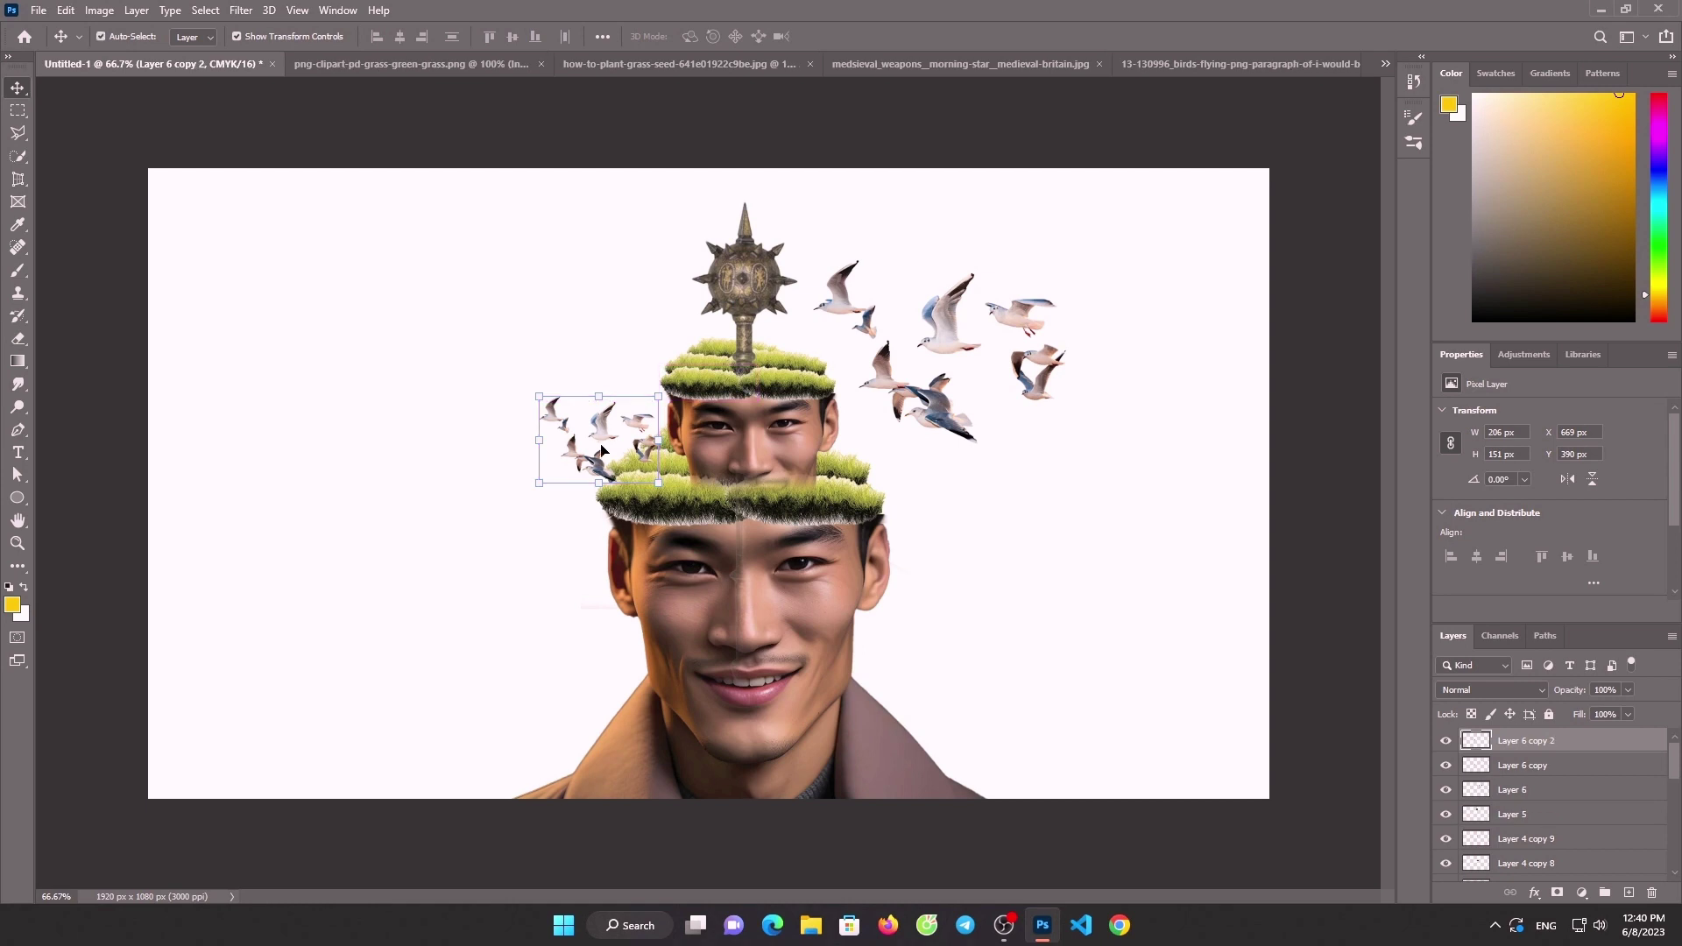
# Select the Background layer and bring up its right-click options
pyautogui.scroll(-5, 1631, 872)
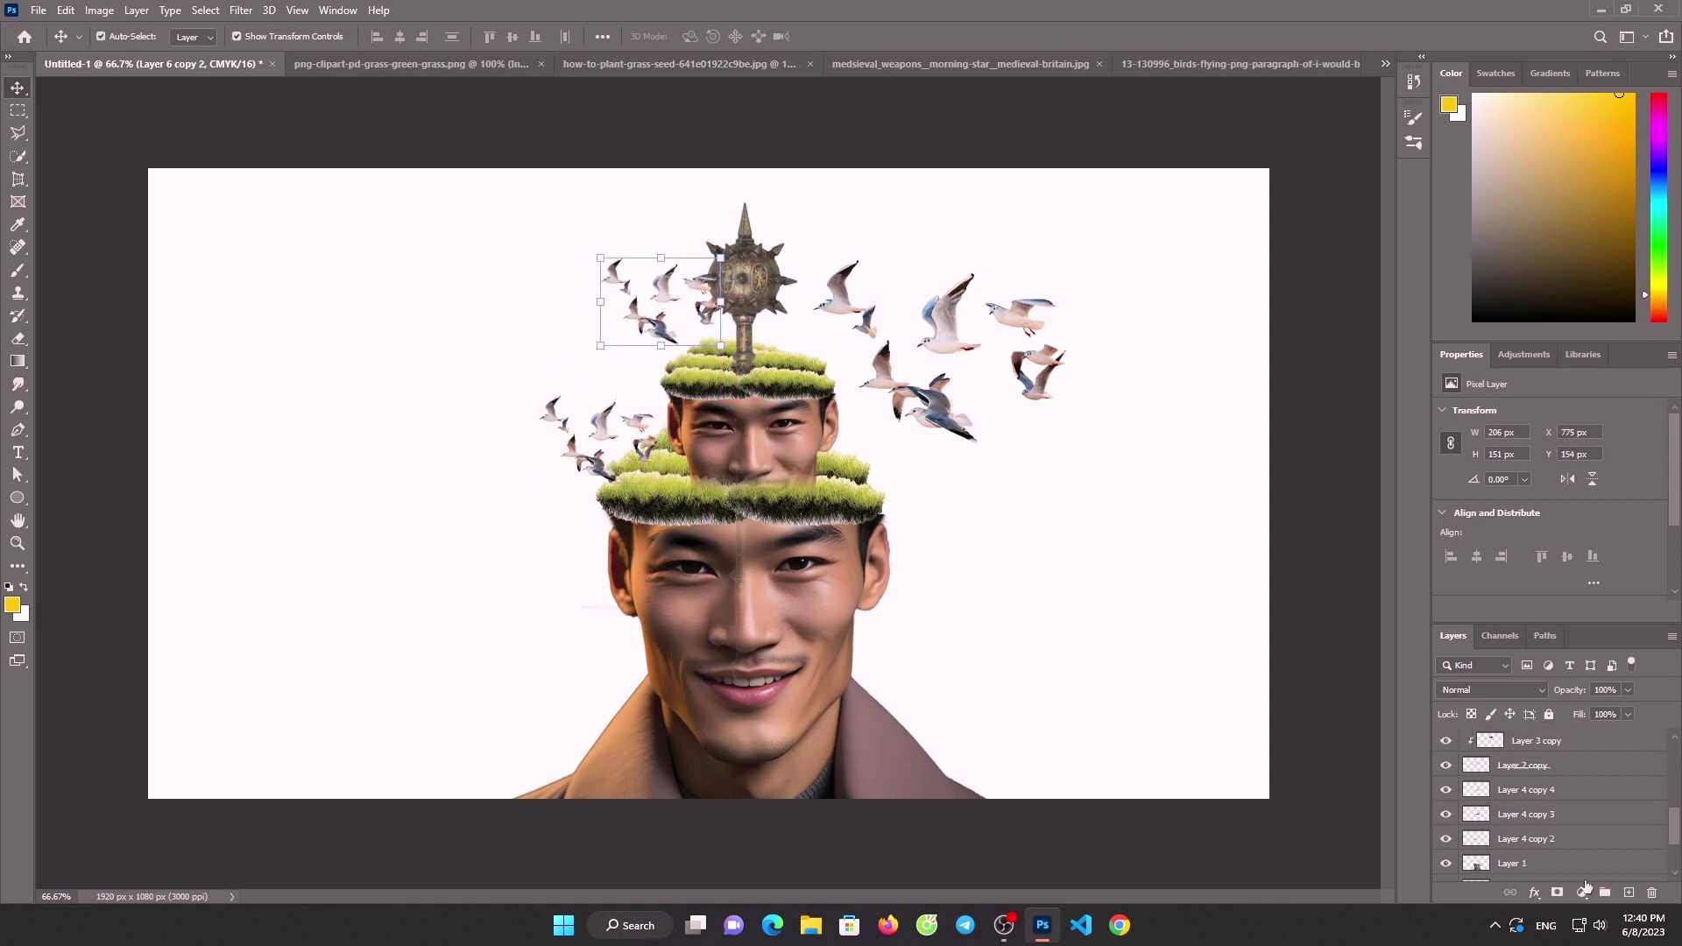
pyautogui.click(1571, 869)
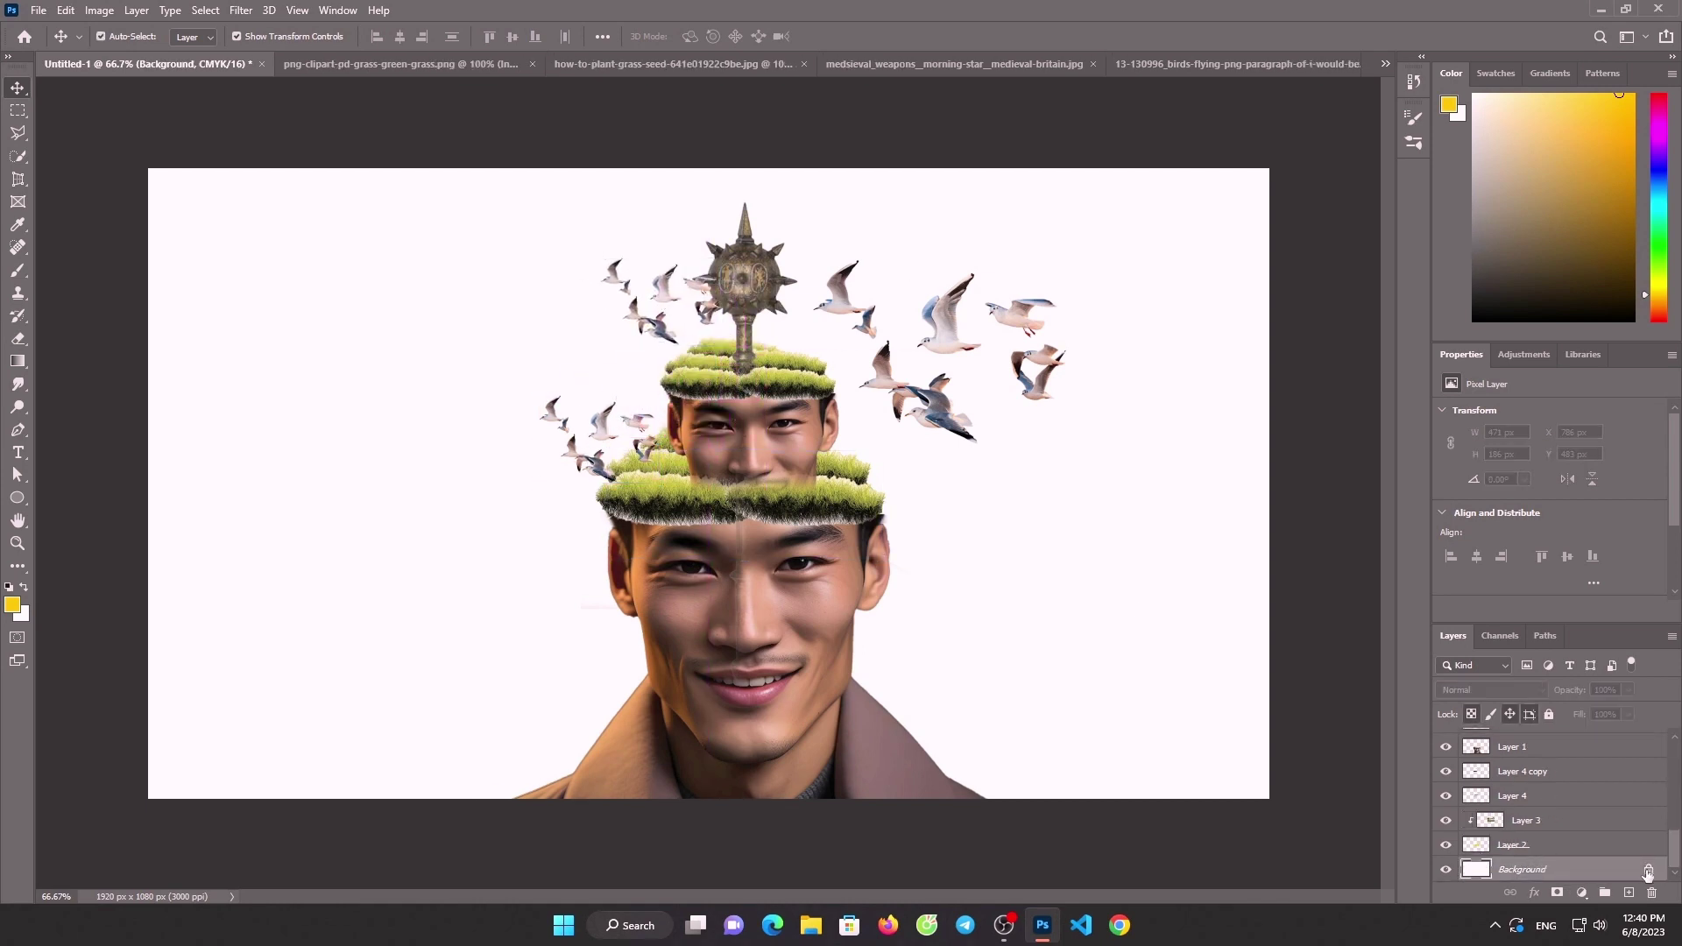
pyautogui.rightClick(1572, 872)
# Give Layer 0 a pink radial Gradient Overlay layer effect
pyautogui.click(1507, 155)
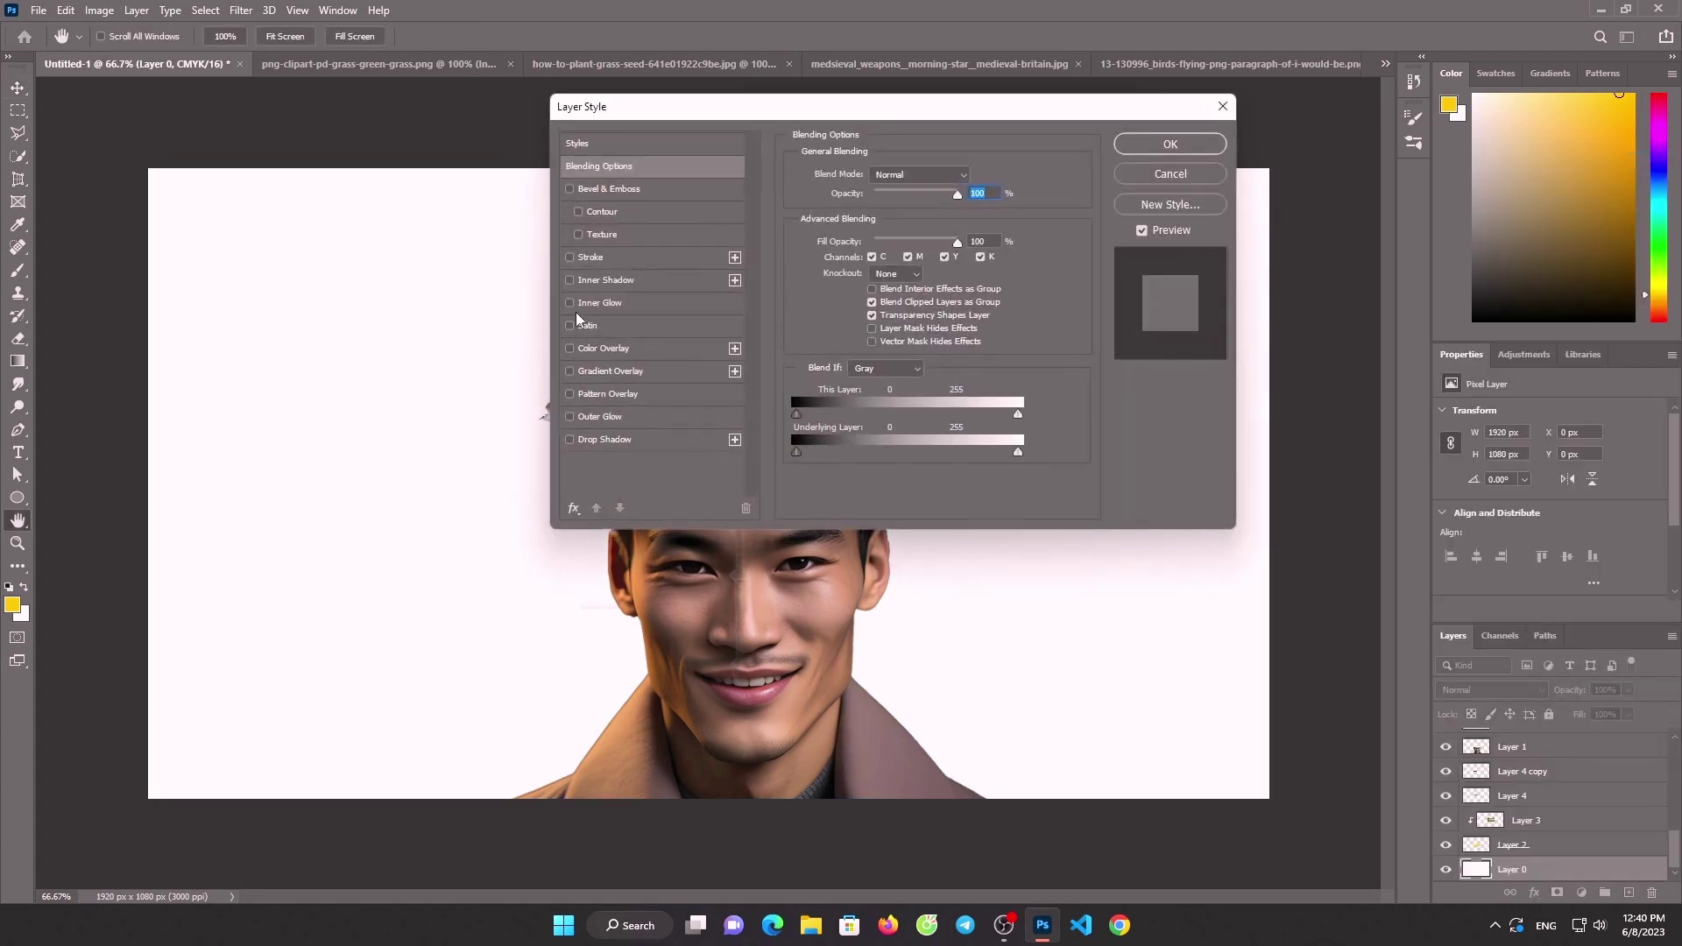
pyautogui.click(605, 348)
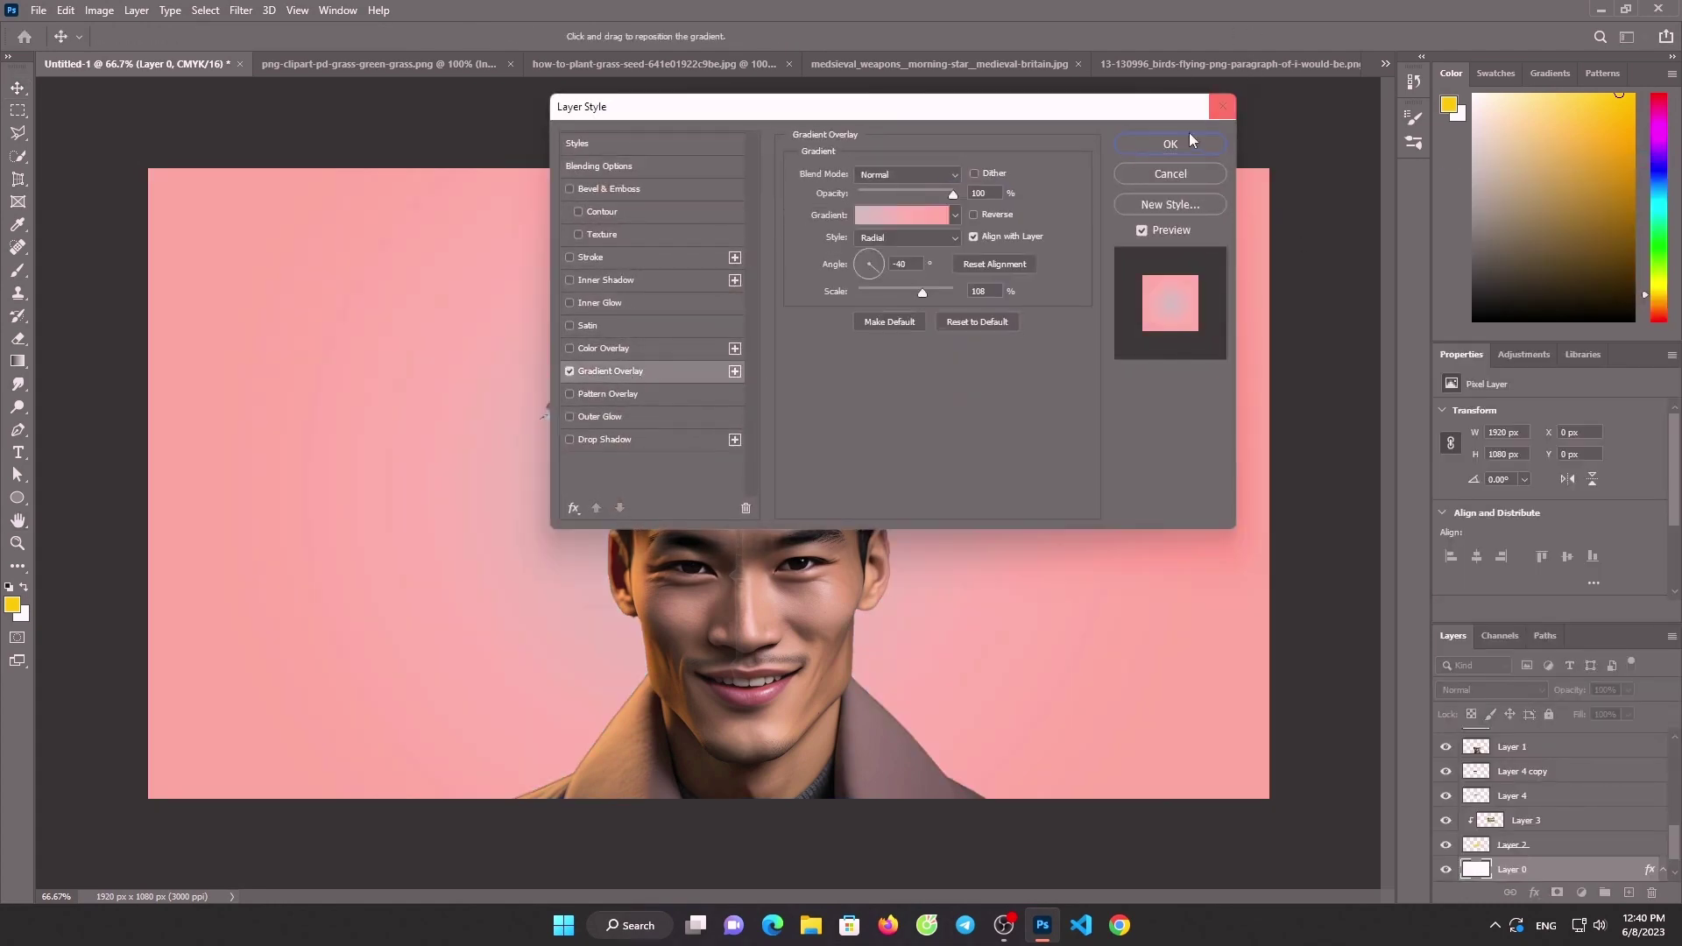
pyautogui.click(1170, 144)
pyautogui.press('v')
pyautogui.scroll(3, 1575, 727)
pyautogui.scroll(-2, 1577, 734)
pyautogui.scroll(-2, 1577, 754)
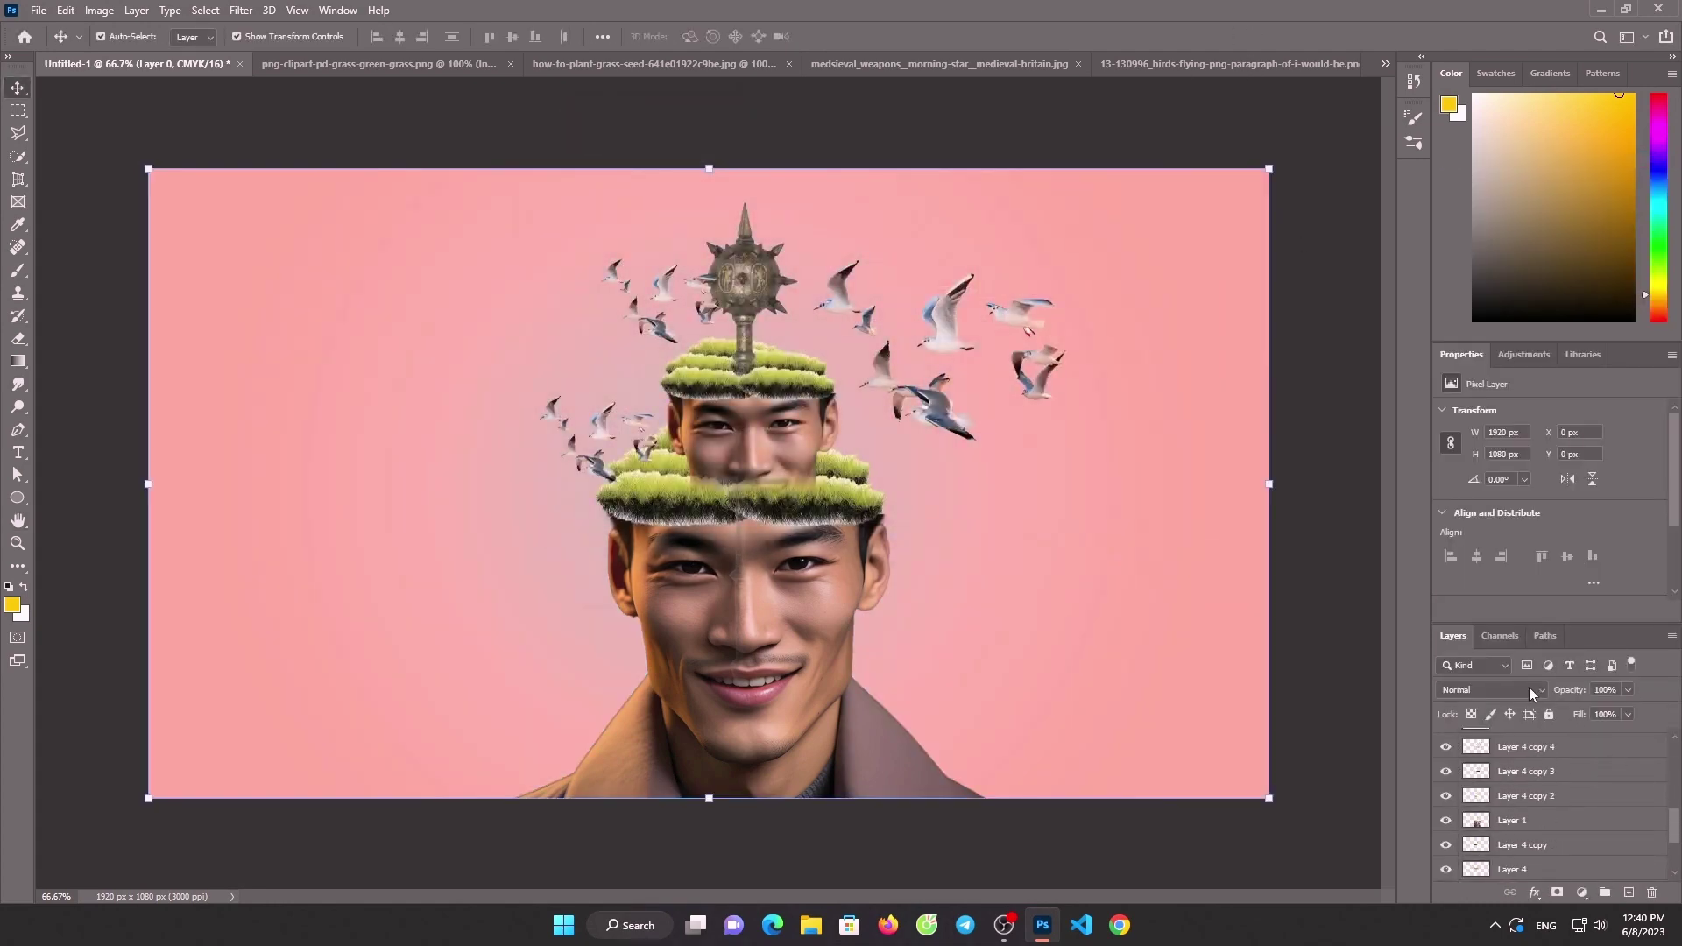
pyautogui.scroll(-3, 1590, 806)
# Brush a yellow glow behind the heads on a new Pin Light layer, then bring up the Open dialog
pyautogui.click(1629, 892)
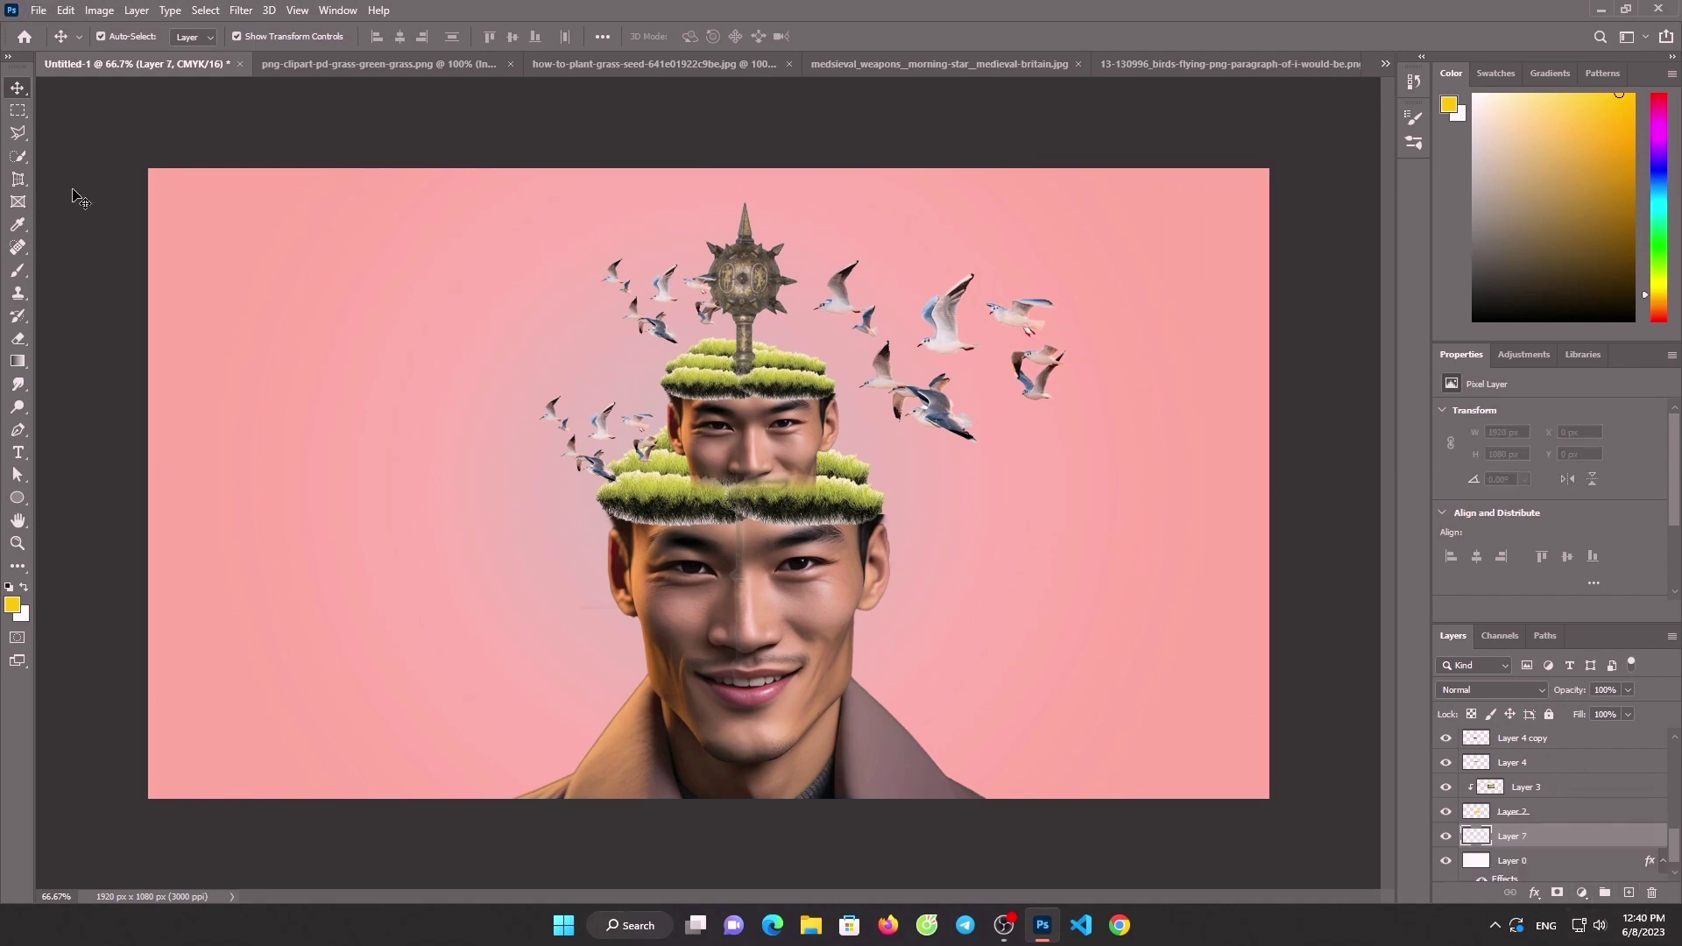
pyautogui.click(20, 270)
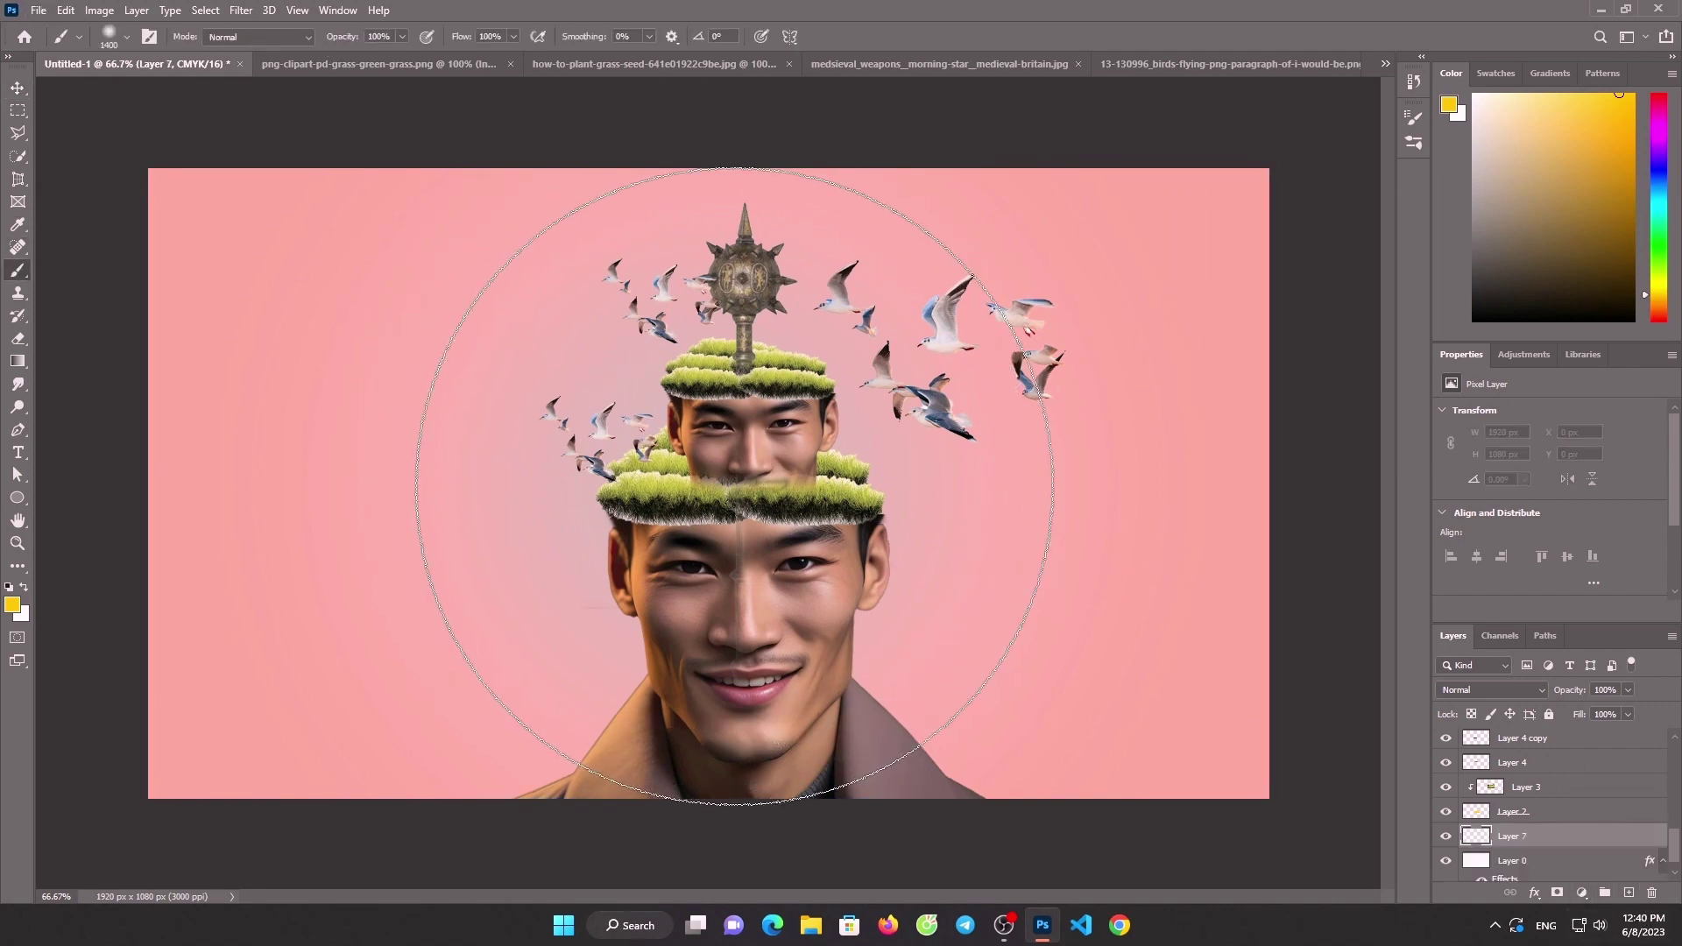
pyautogui.click(728, 508)
pyautogui.click(1519, 689)
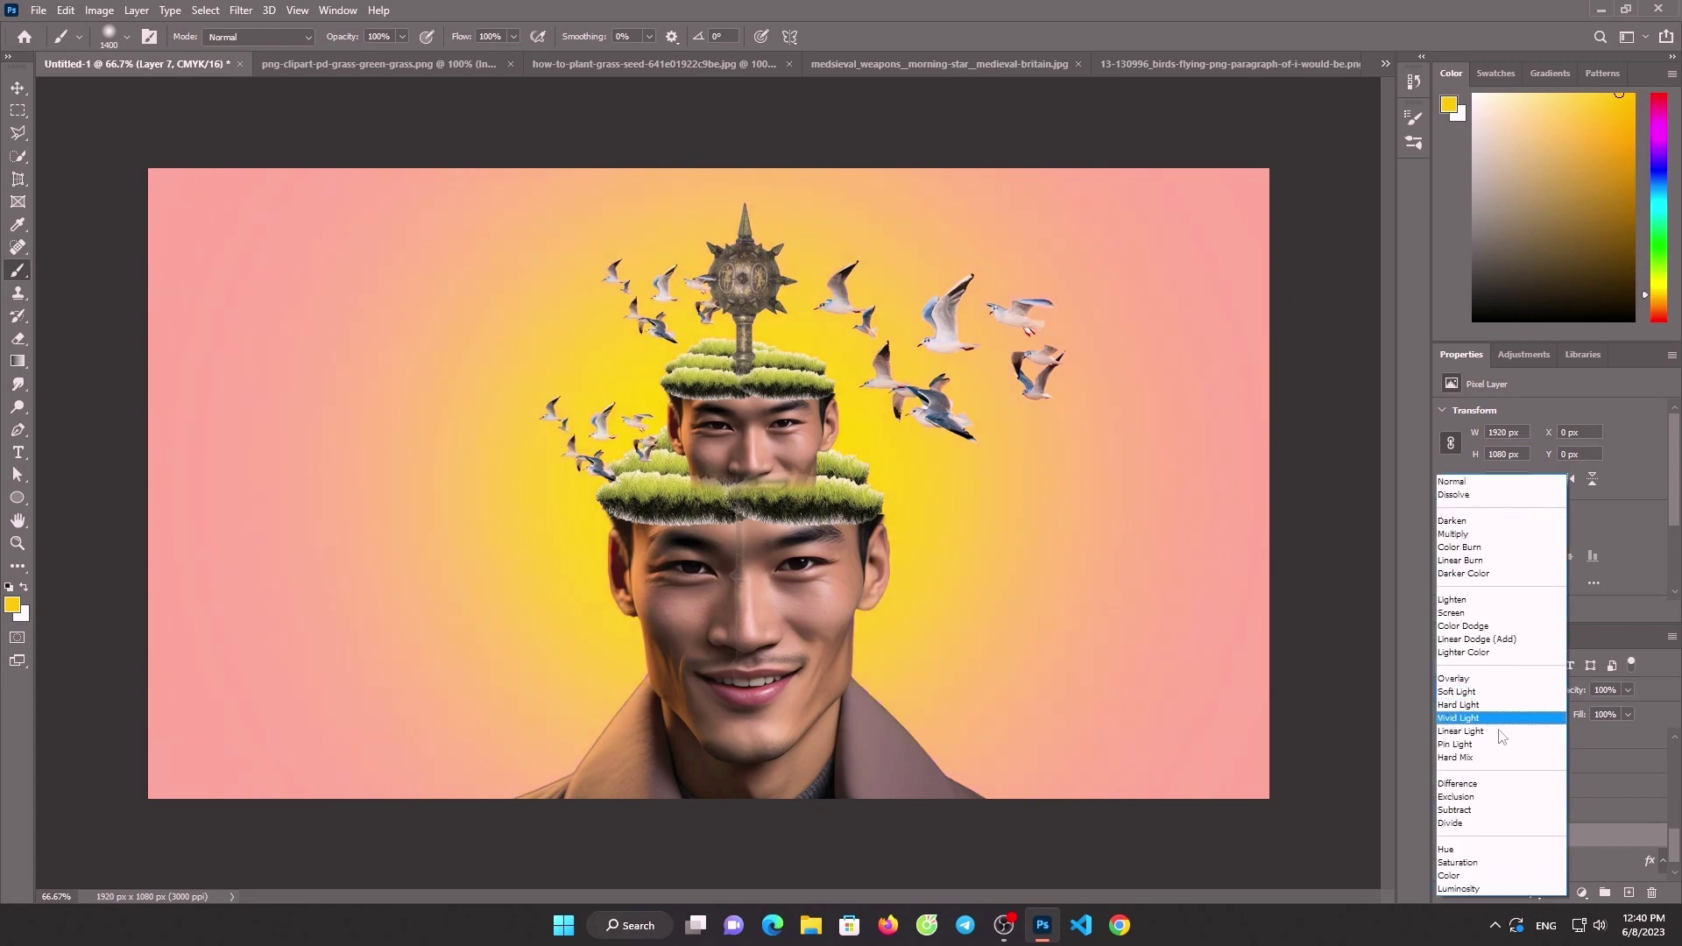
pyautogui.click(1496, 755)
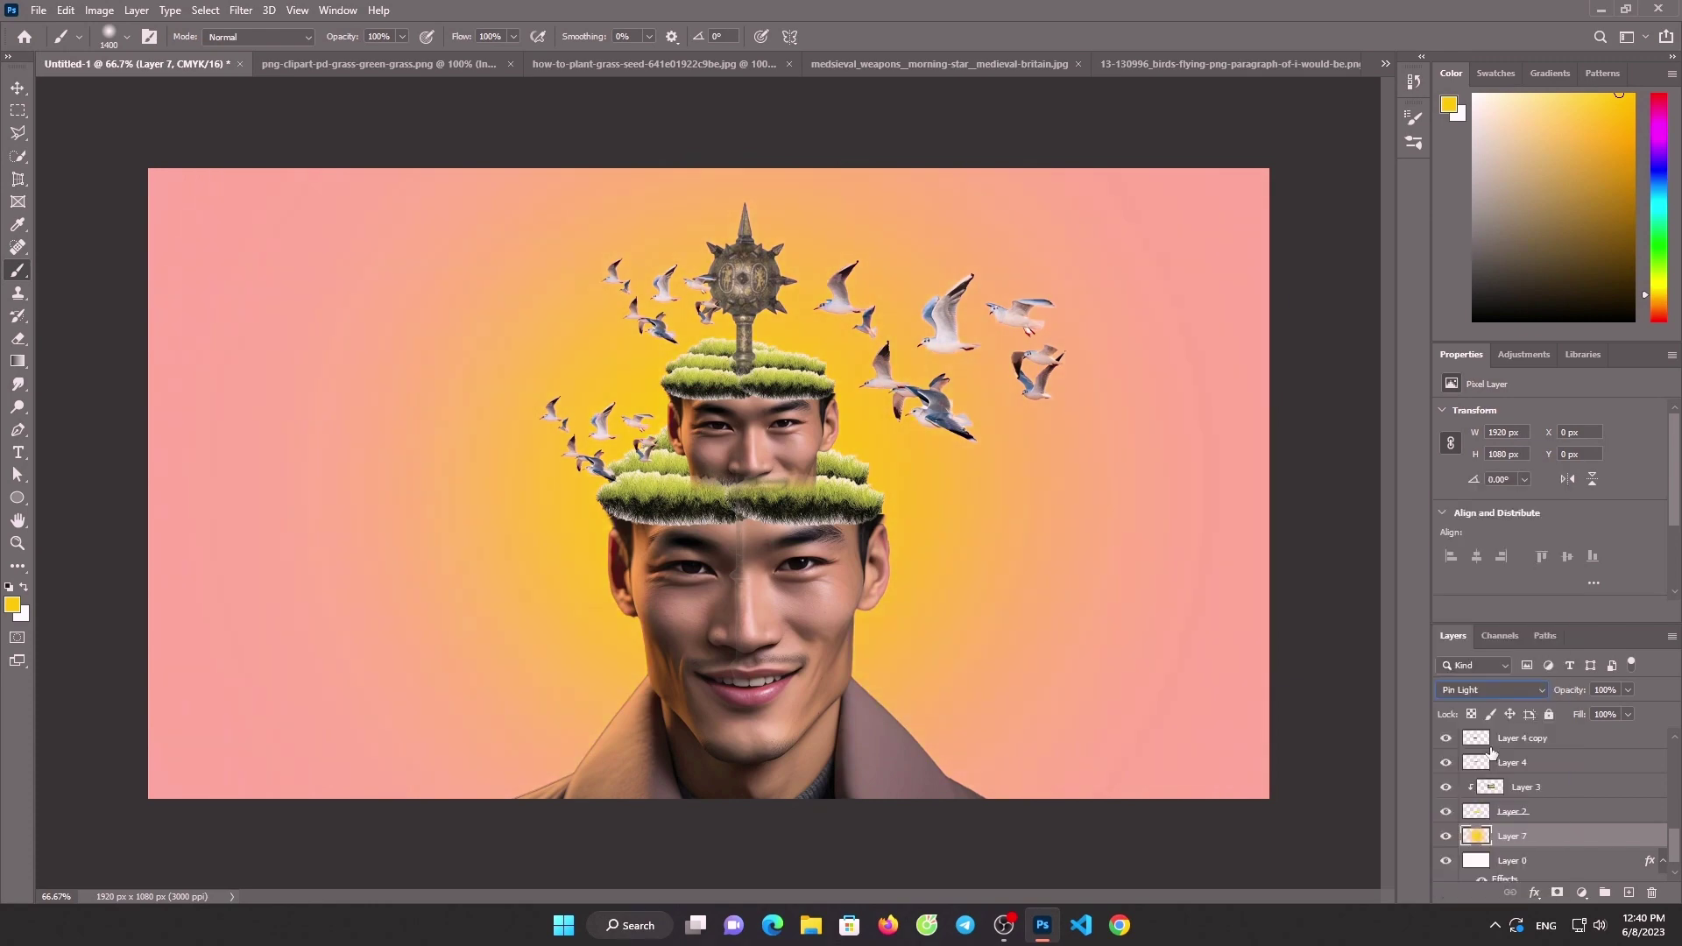
pyautogui.click(38, 10)
pyautogui.click(52, 47)
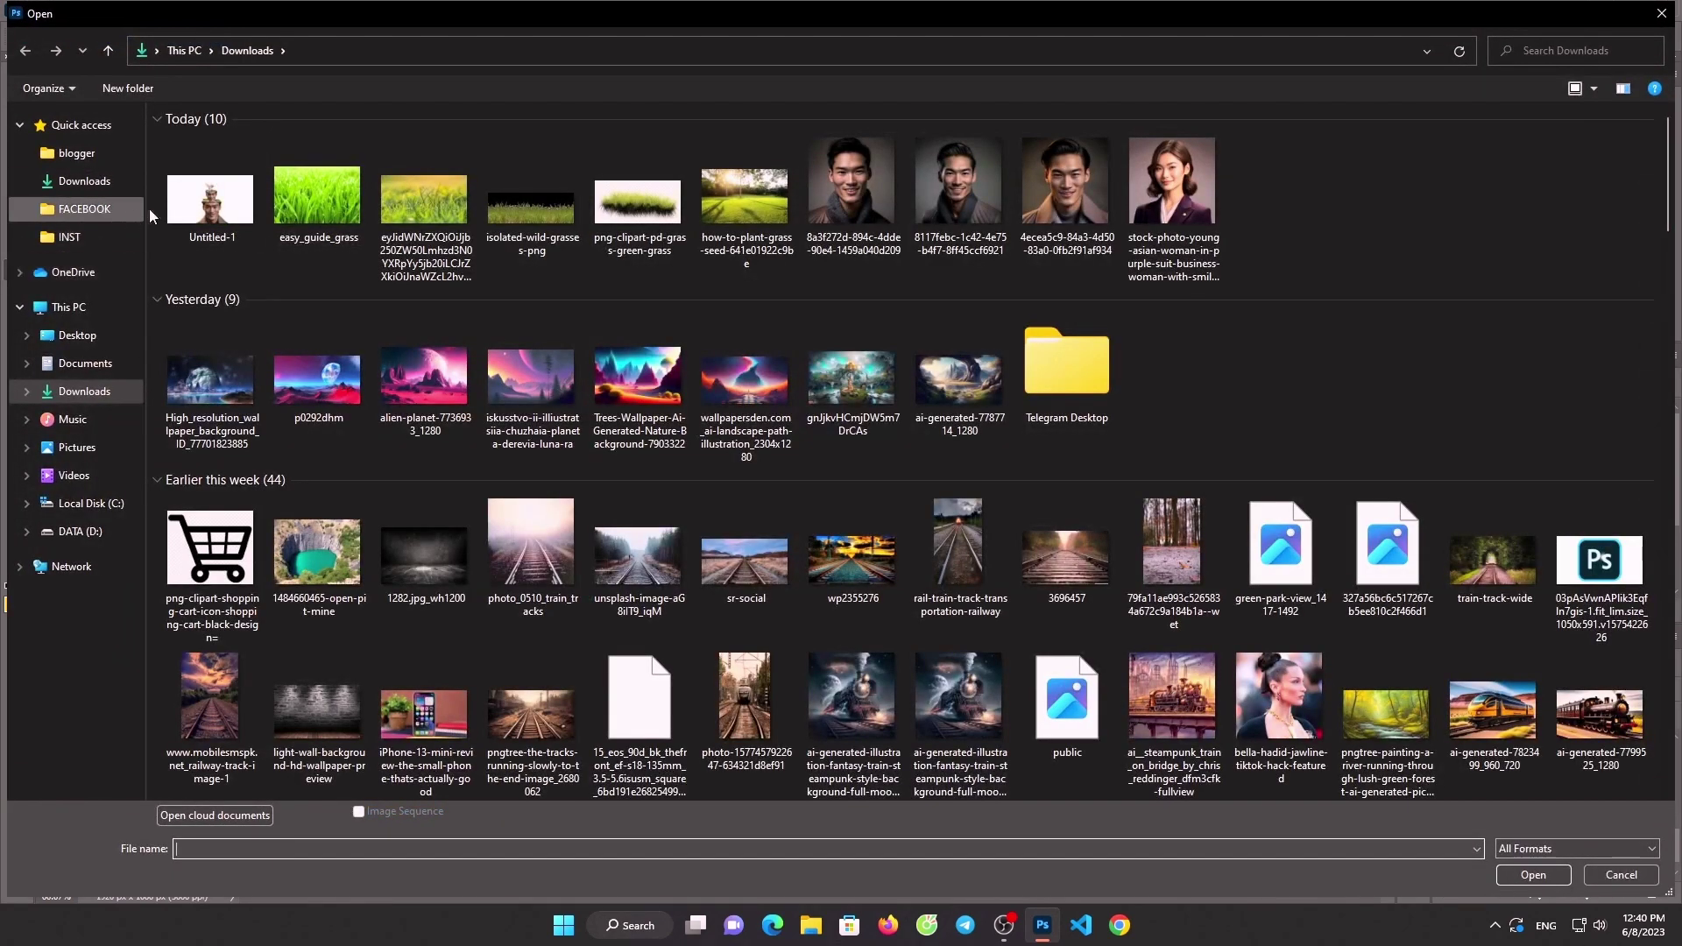
# Open the Ps logo image and drag it into the grass document
pyautogui.doubleClick(1600, 565)
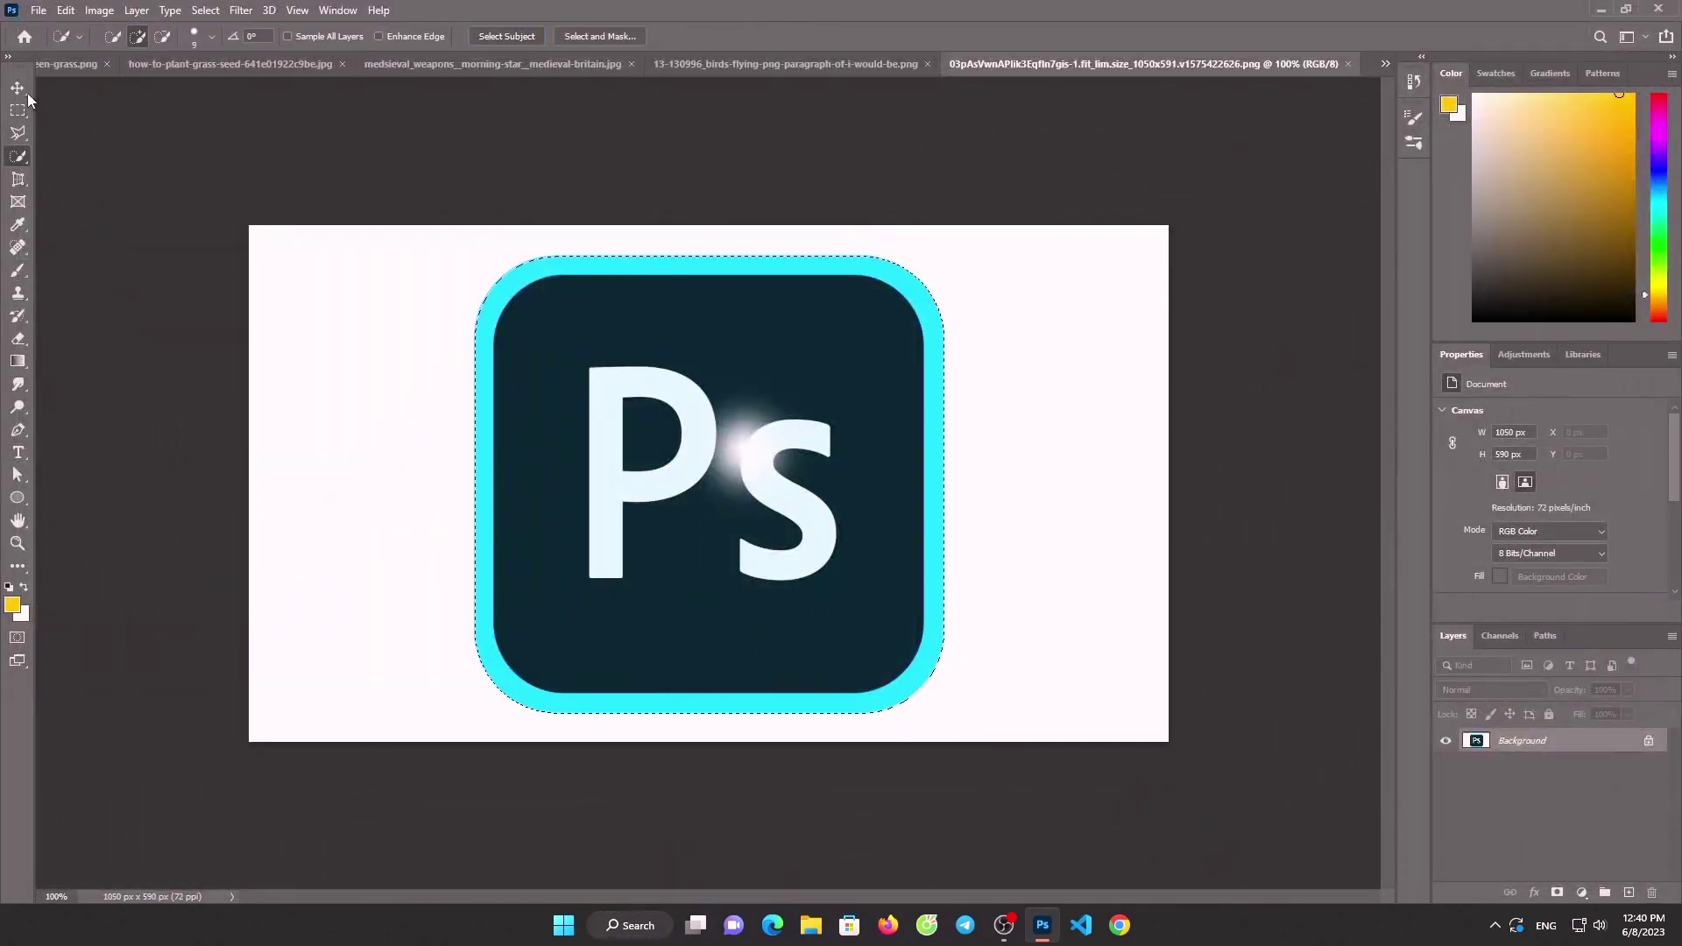
pyautogui.press('v')
pyautogui.moveTo(601, 330)
pyautogui.mouseDown()
pyautogui.moveTo(183, 70)
pyautogui.moveTo(50, 54)
pyautogui.mouseUp()
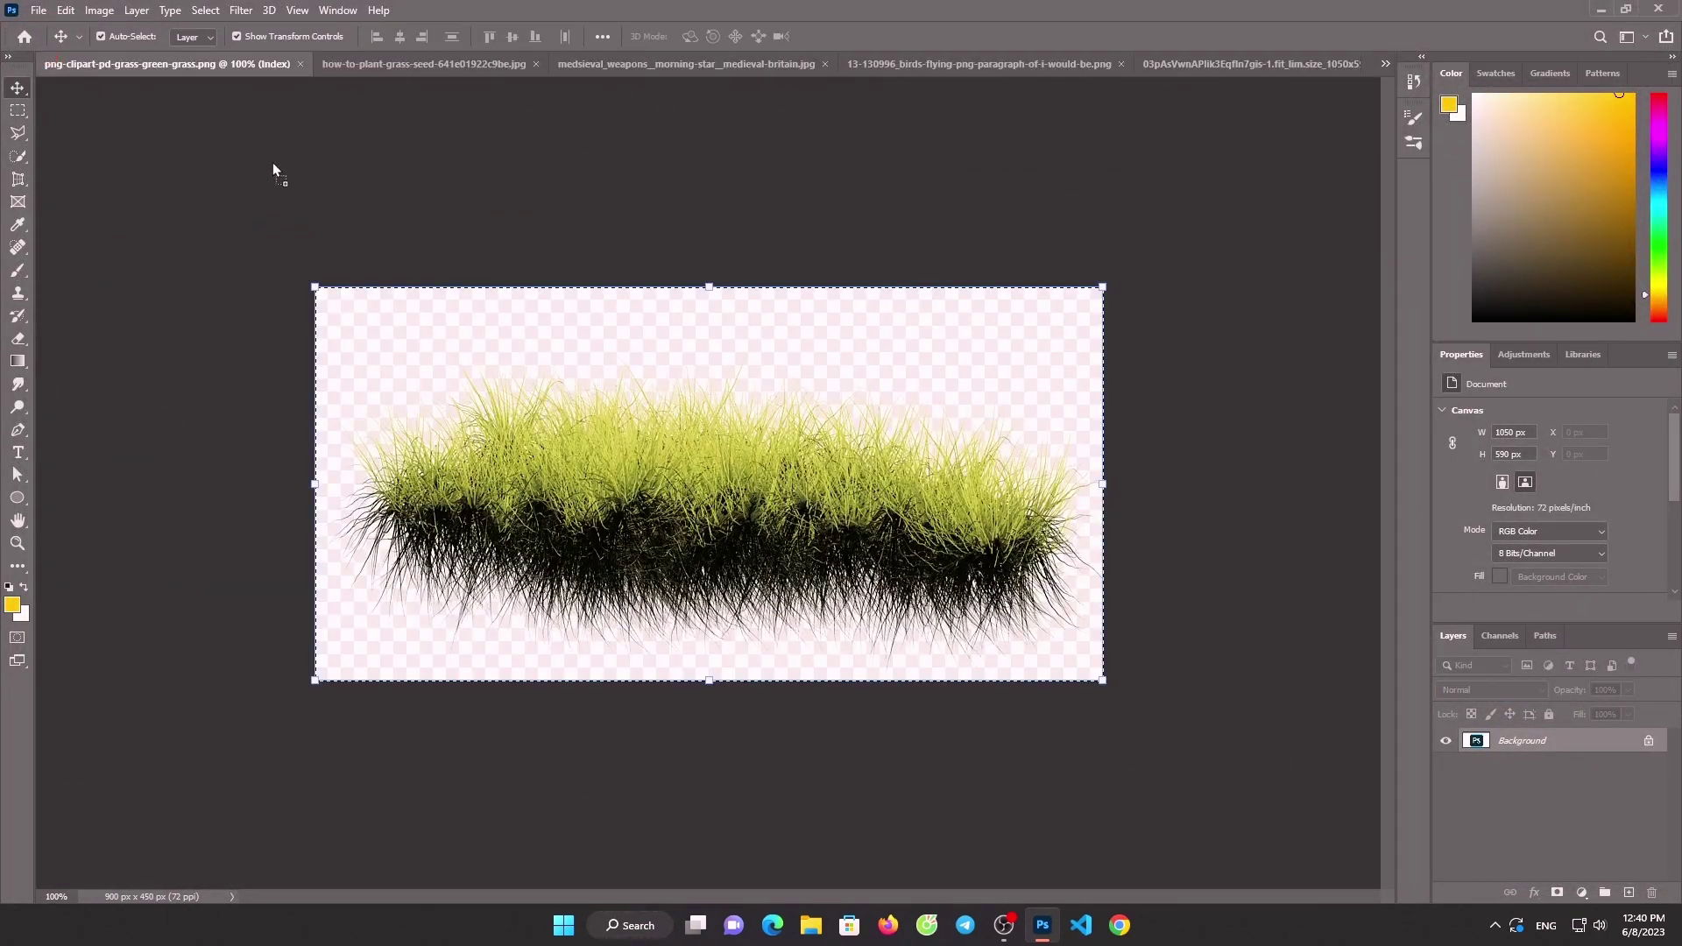
pyautogui.moveTo(273, 168); pyautogui.dragTo(492, 331)
# Close the grass-seed photo without saving, plus the medieval weapons and flying birds images
pyautogui.click(424, 64)
pyautogui.hotkey('ctrl', 'w')
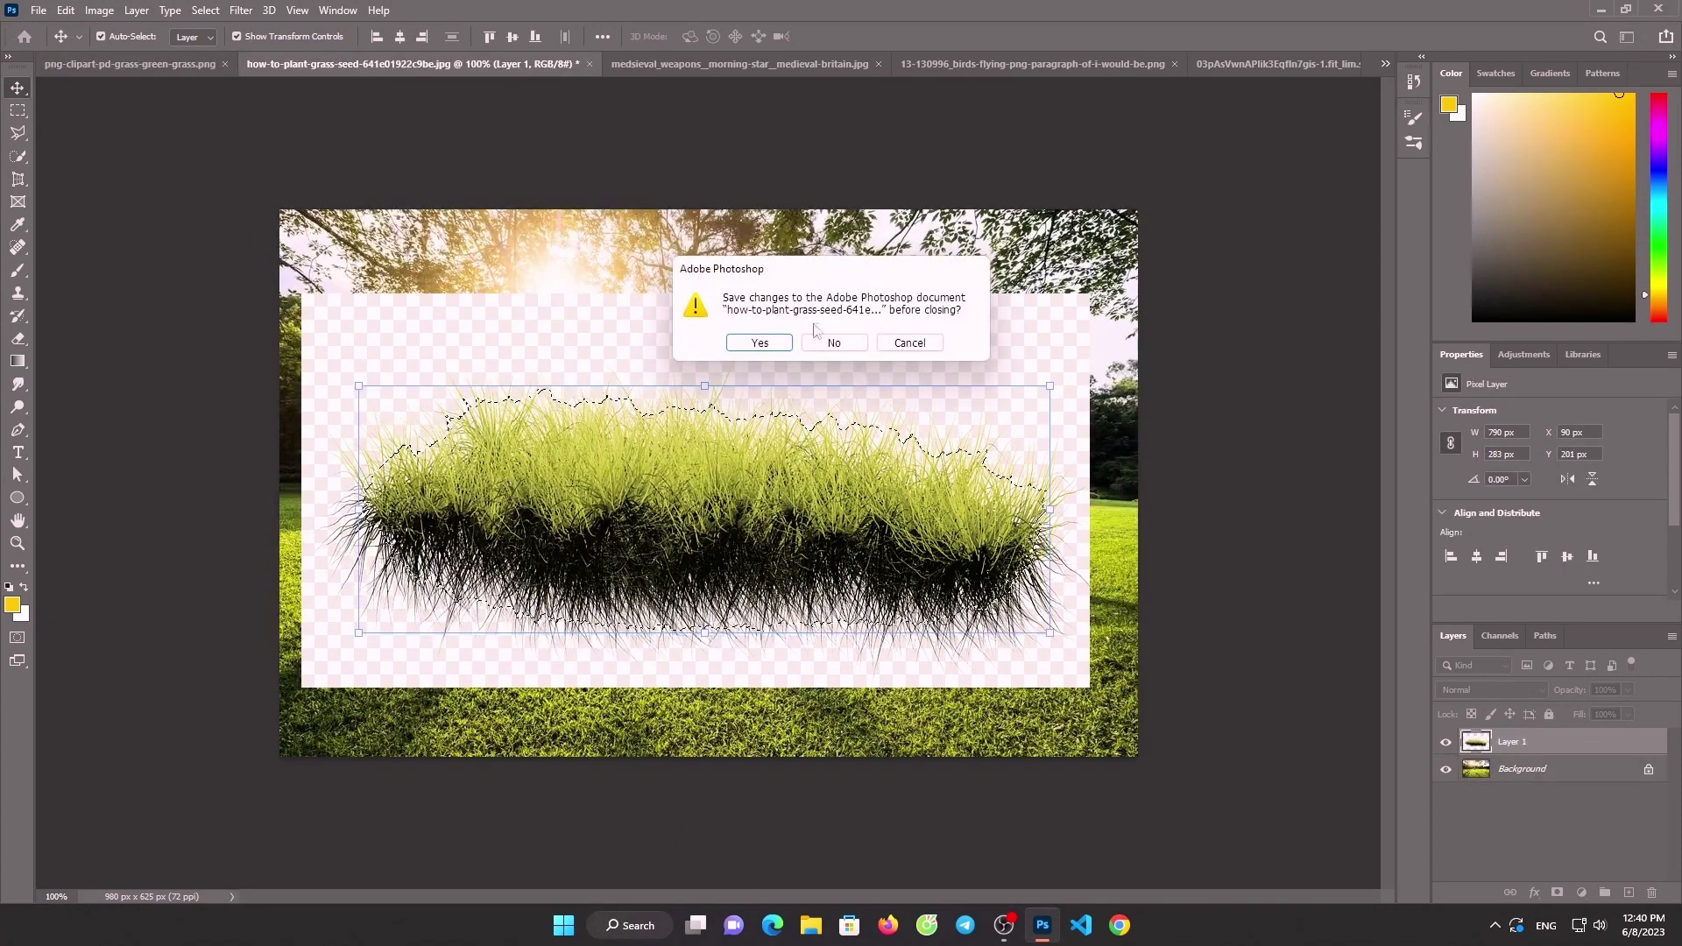
pyautogui.click(831, 343)
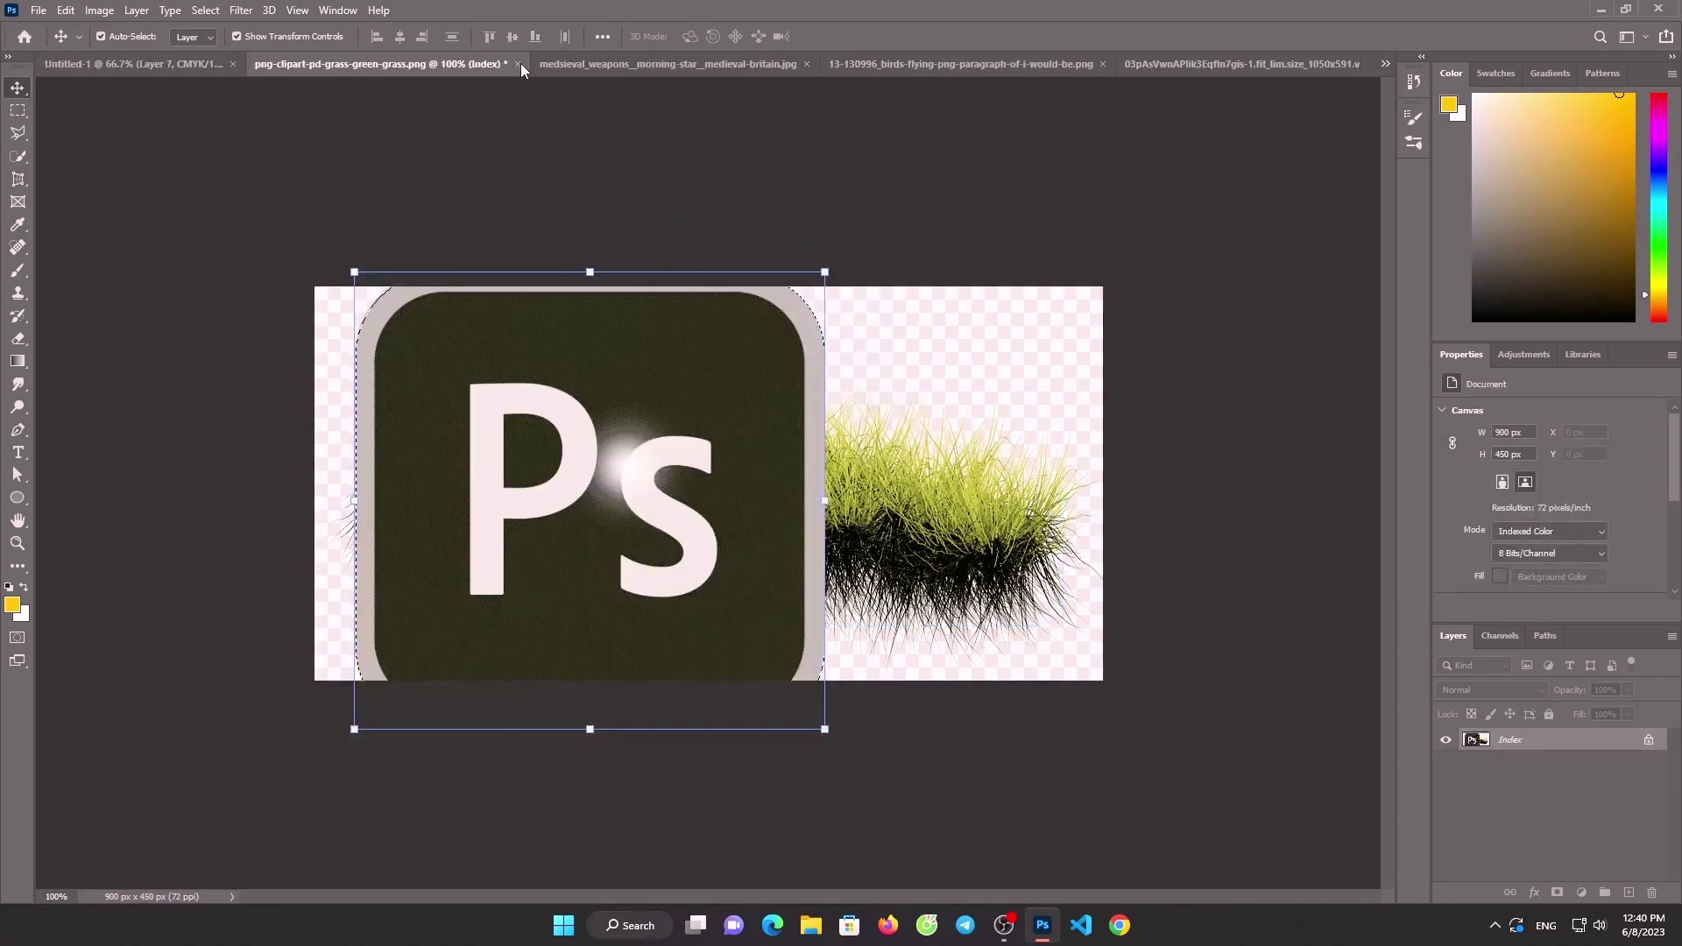
pyautogui.click(807, 64)
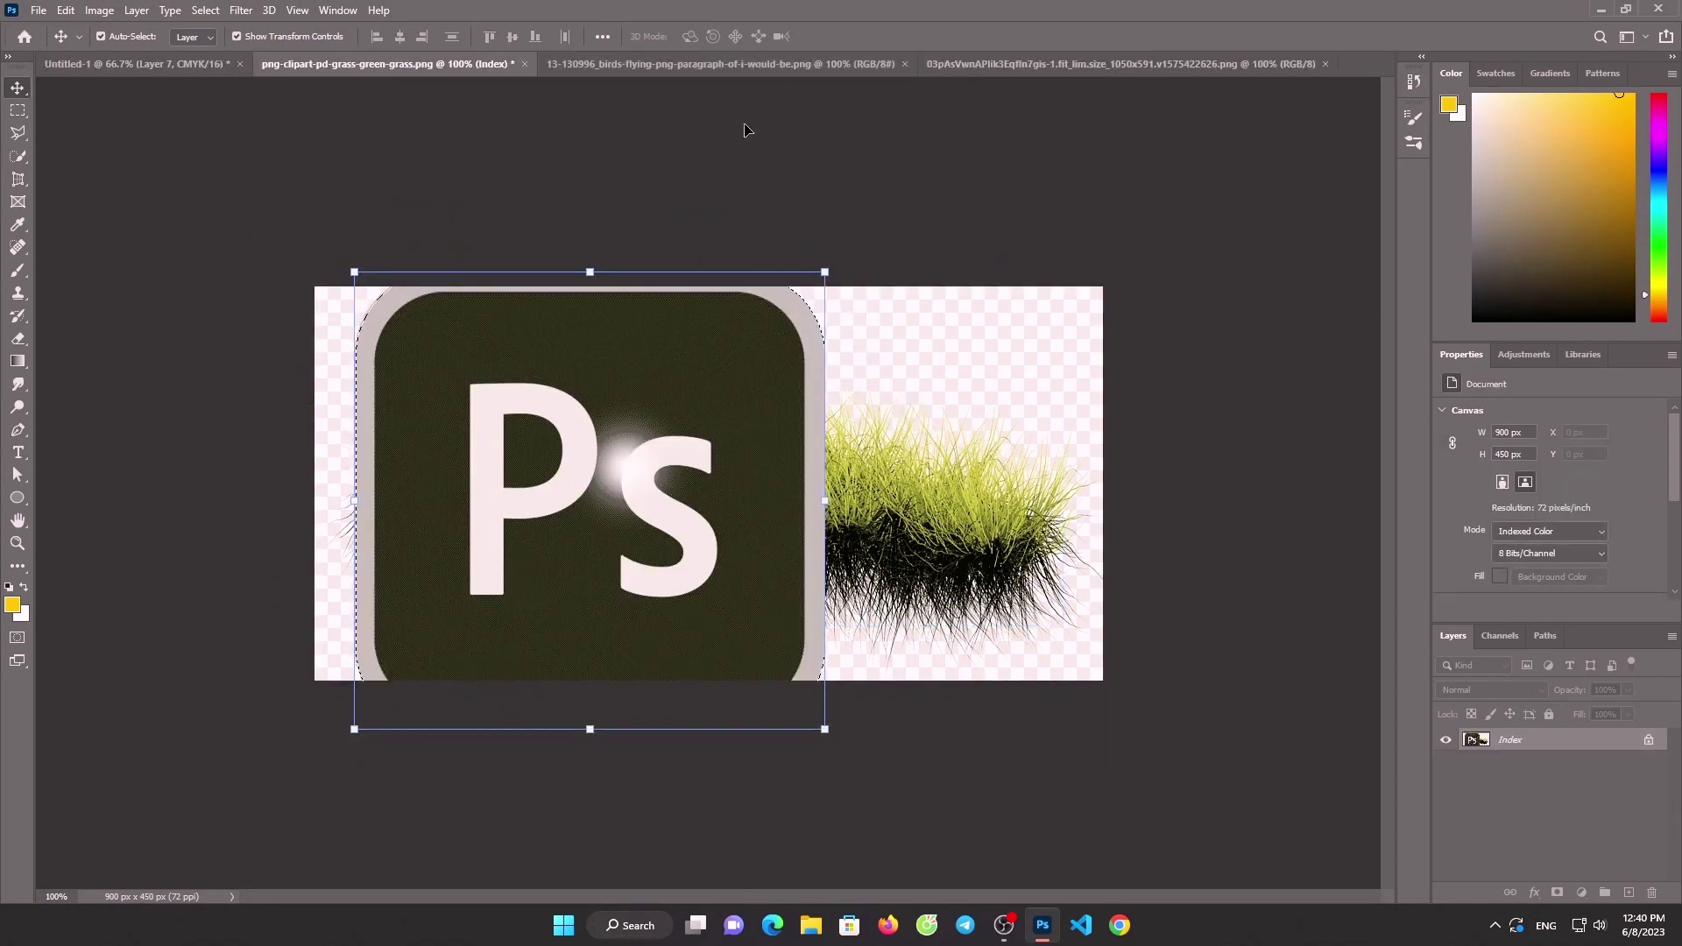
pyautogui.click(904, 64)
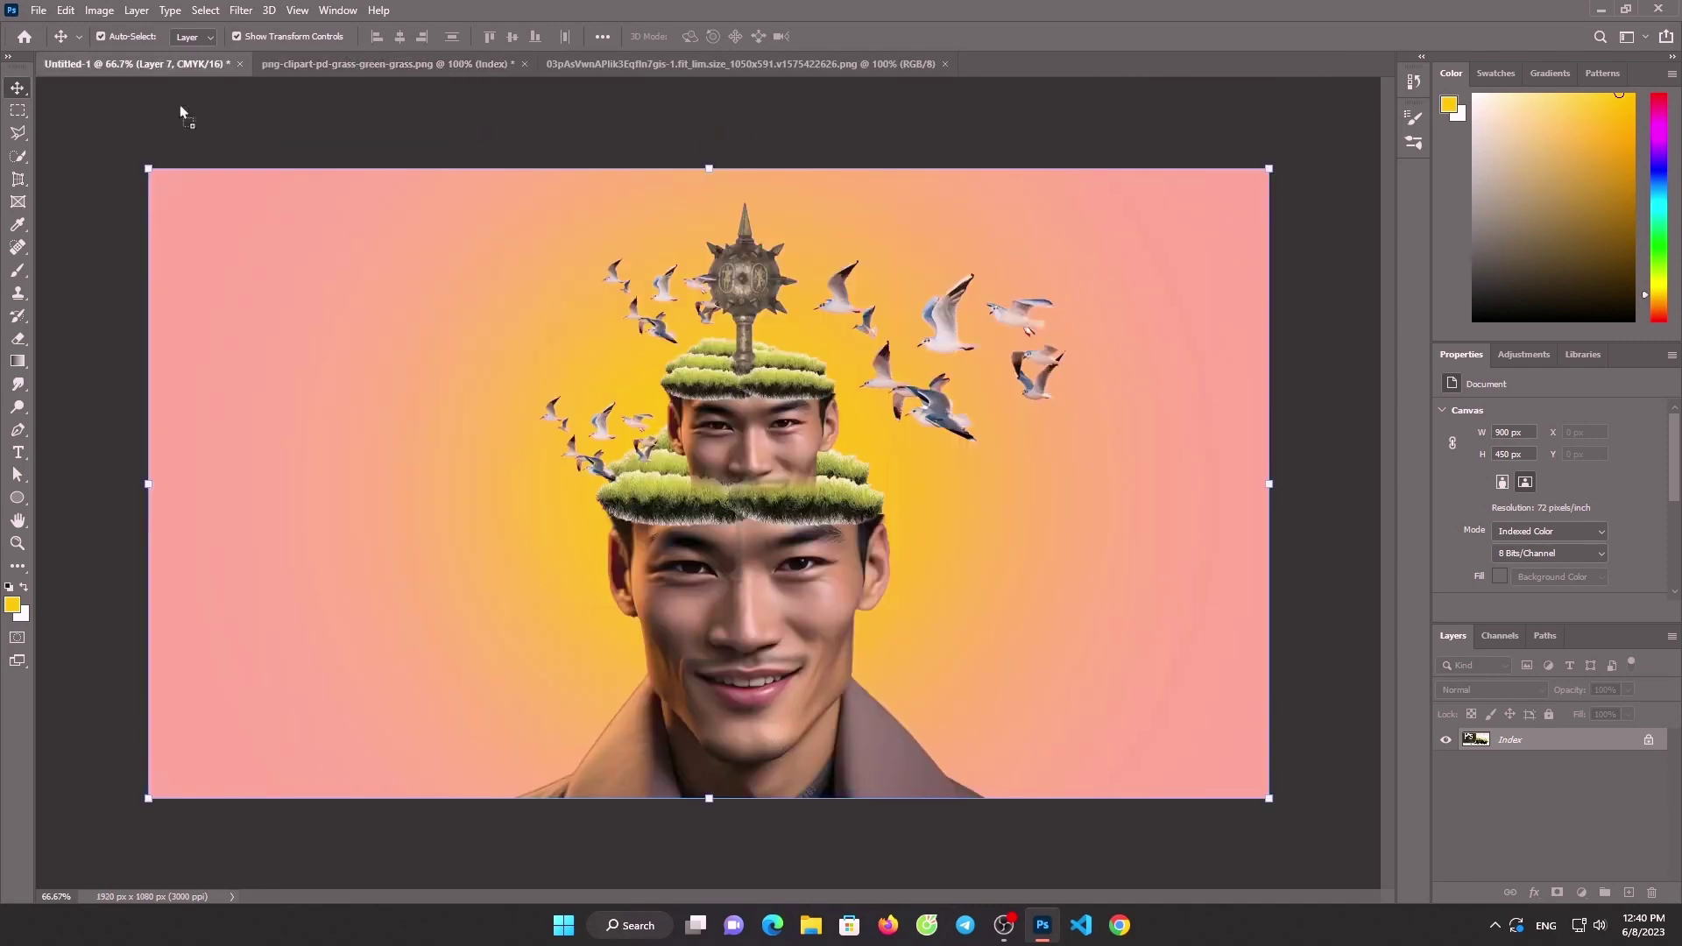
# Move the Ps logo into the main artwork and scale it into the top-left corner
pyautogui.moveTo(627, 491)
pyautogui.mouseDown()
pyautogui.moveTo(399, 294)
pyautogui.moveTo(411, 342)
pyautogui.mouseUp()
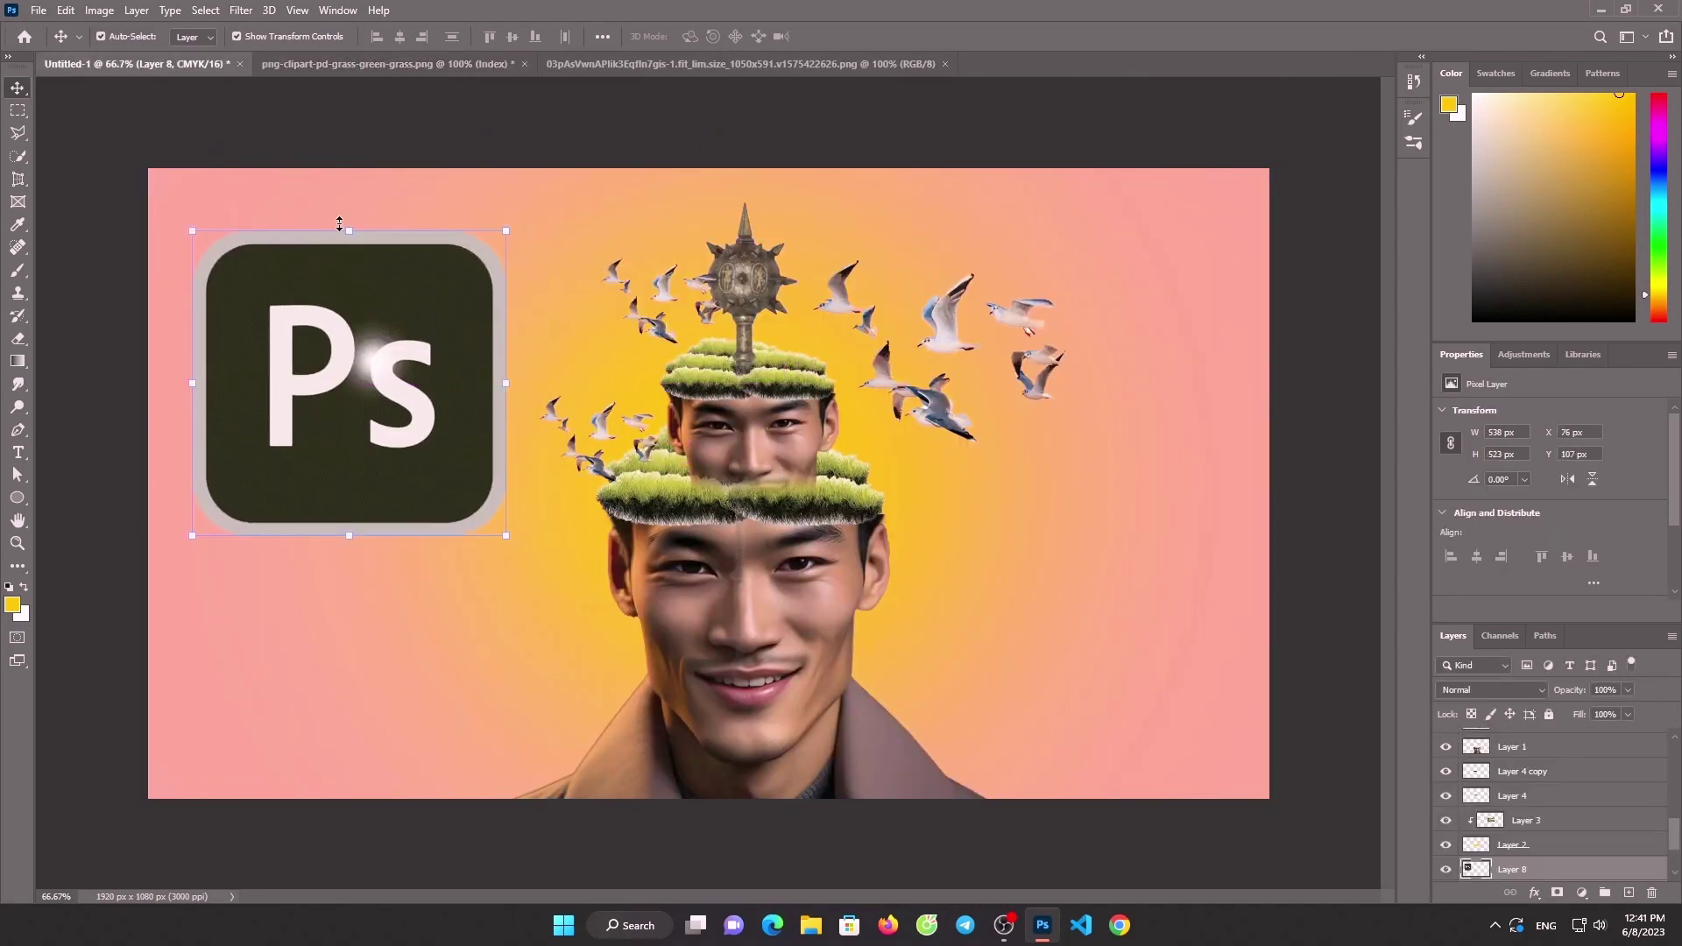
pyautogui.hotkey('ctrl', 't')
pyautogui.moveTo(377, 263)
pyautogui.mouseDown()
pyautogui.moveTo(317, 302)
pyautogui.moveTo(315, 283)
pyautogui.mouseUp()
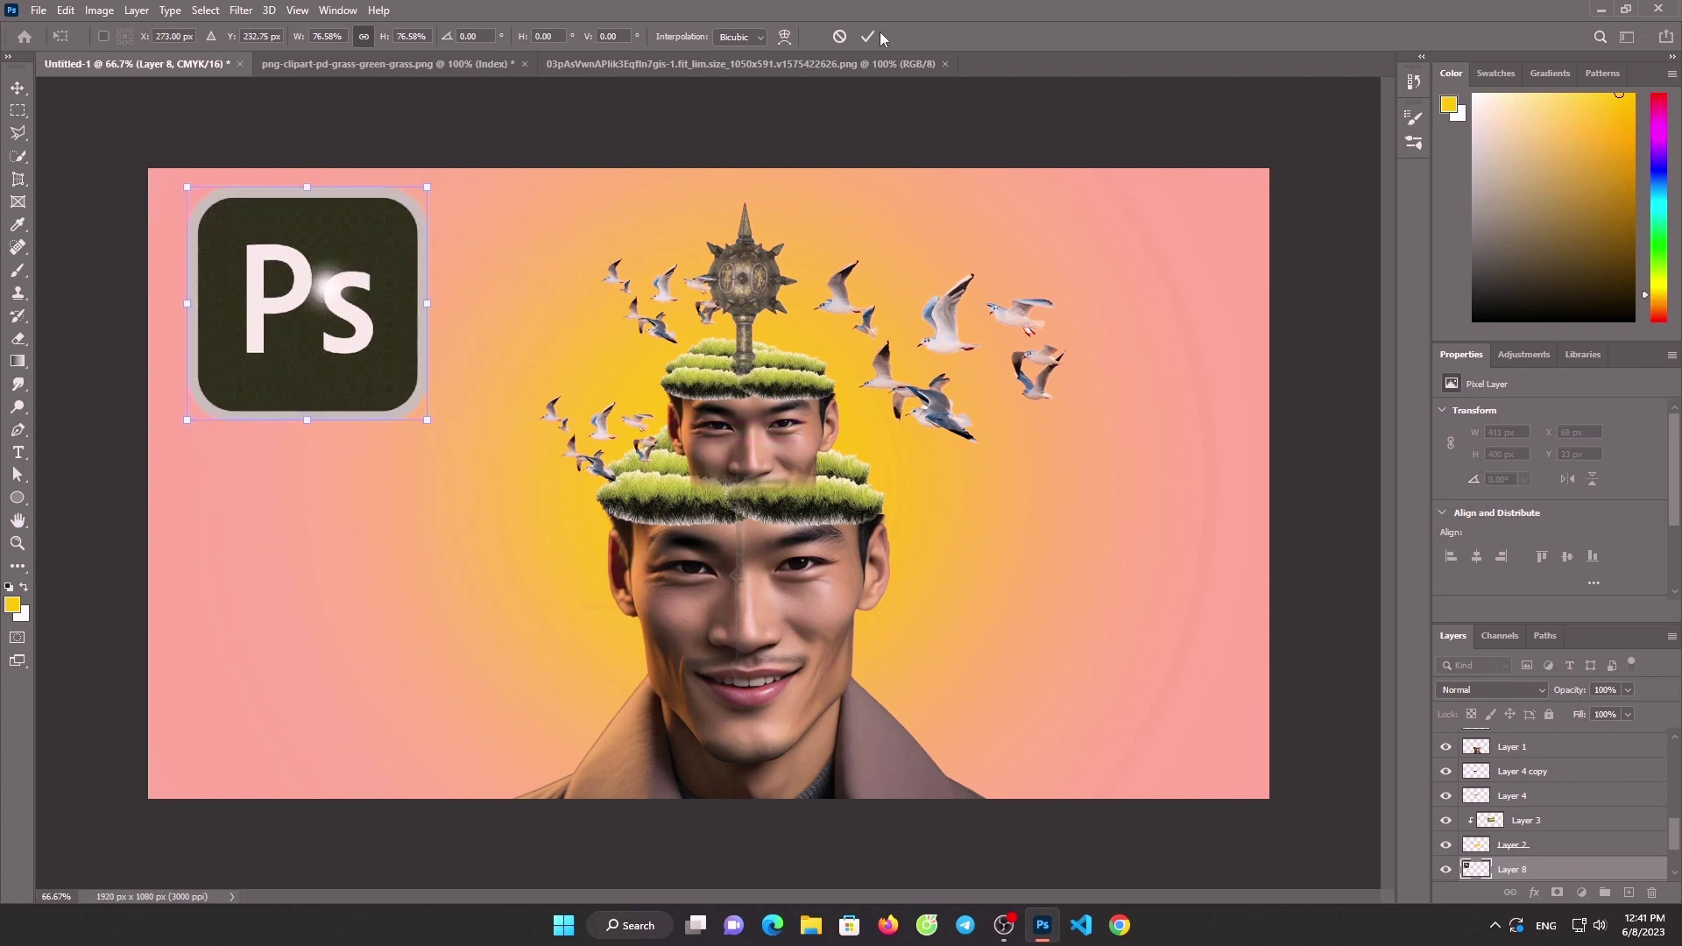
pyautogui.click(868, 36)
# Browse to the blogger folder in a file dialog, cancel it, and deselect the logo layer
pyautogui.click(38, 10)
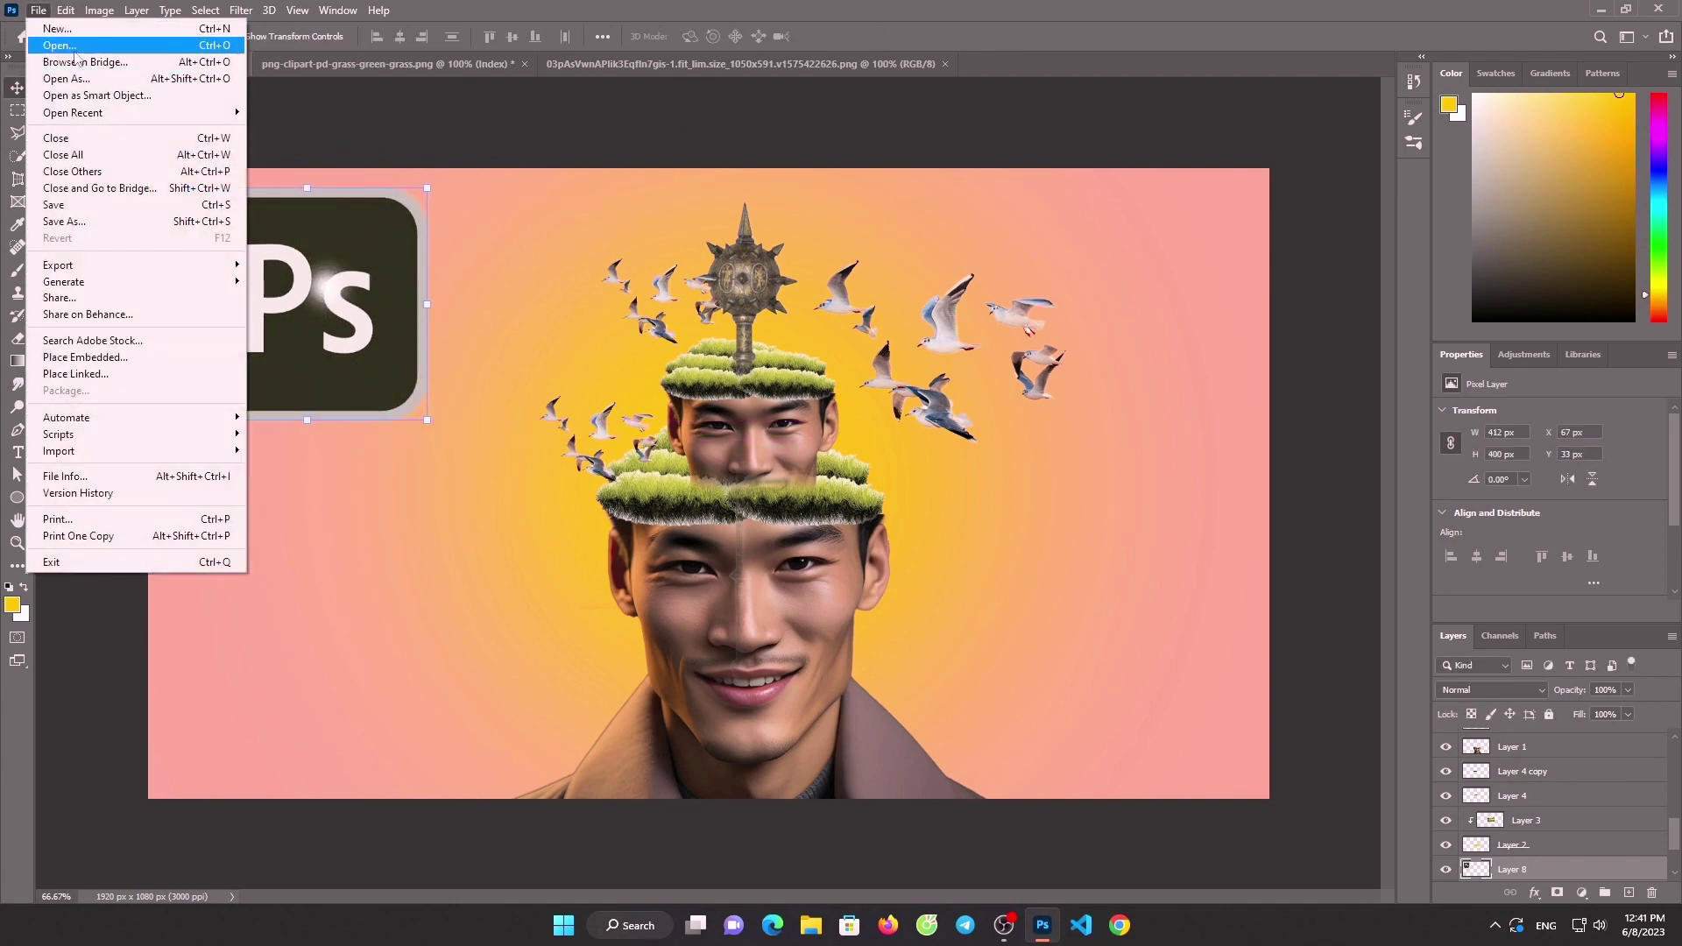
pyautogui.click(58, 45)
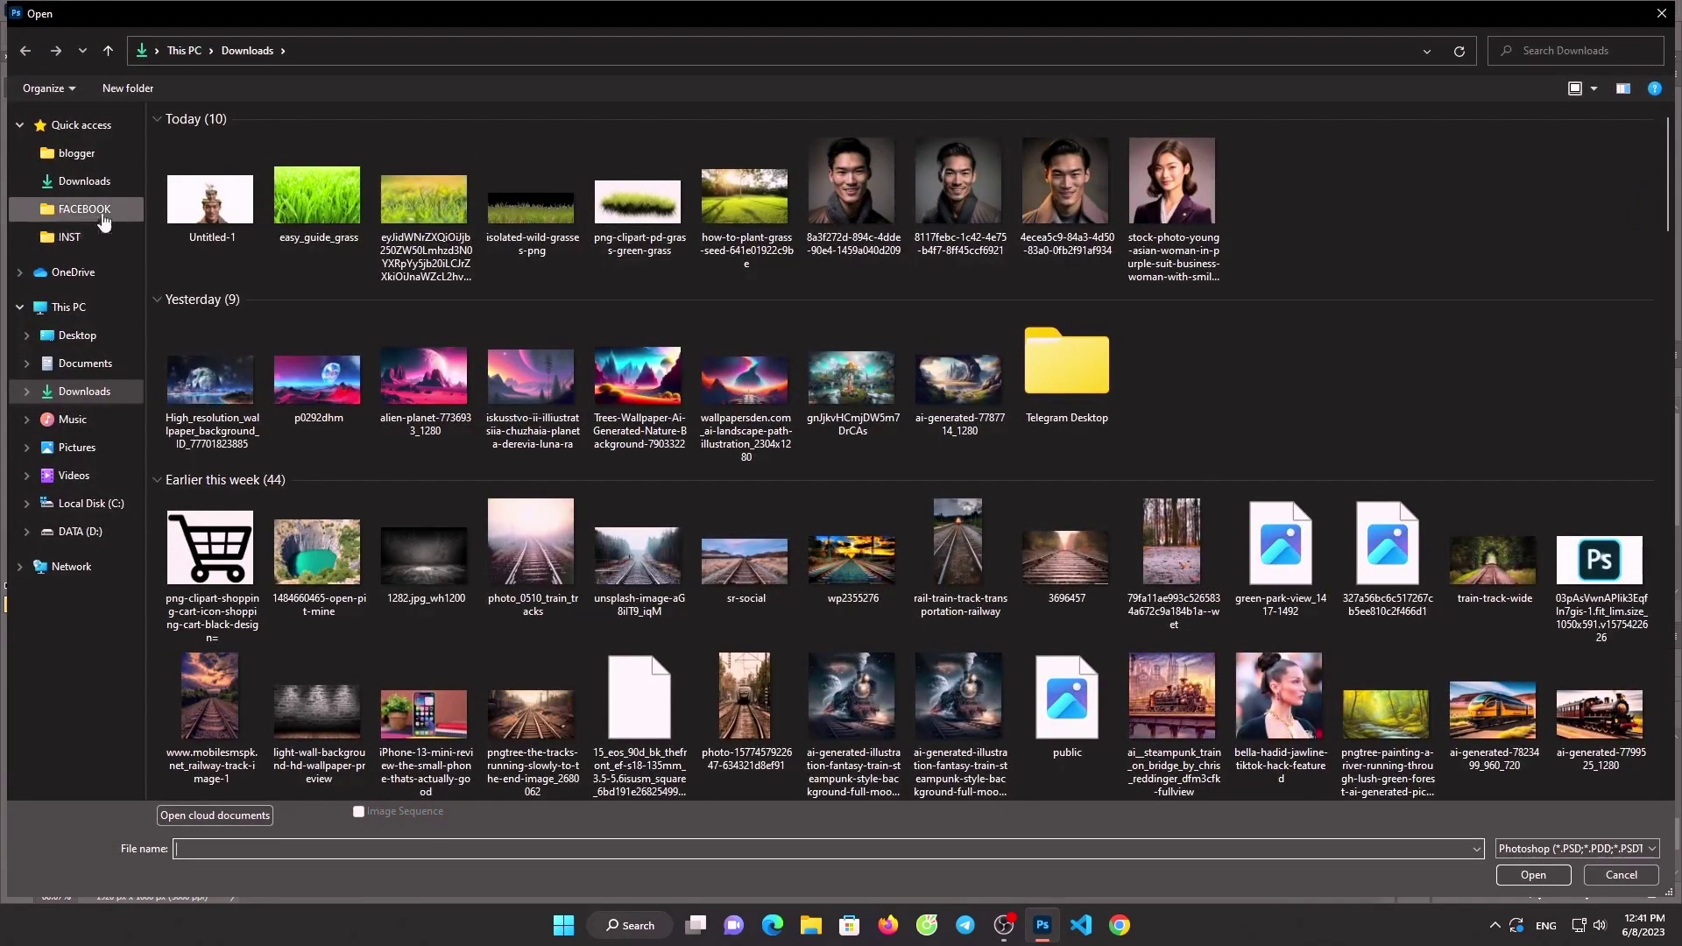
pyautogui.click(102, 163)
pyautogui.click(433, 845)
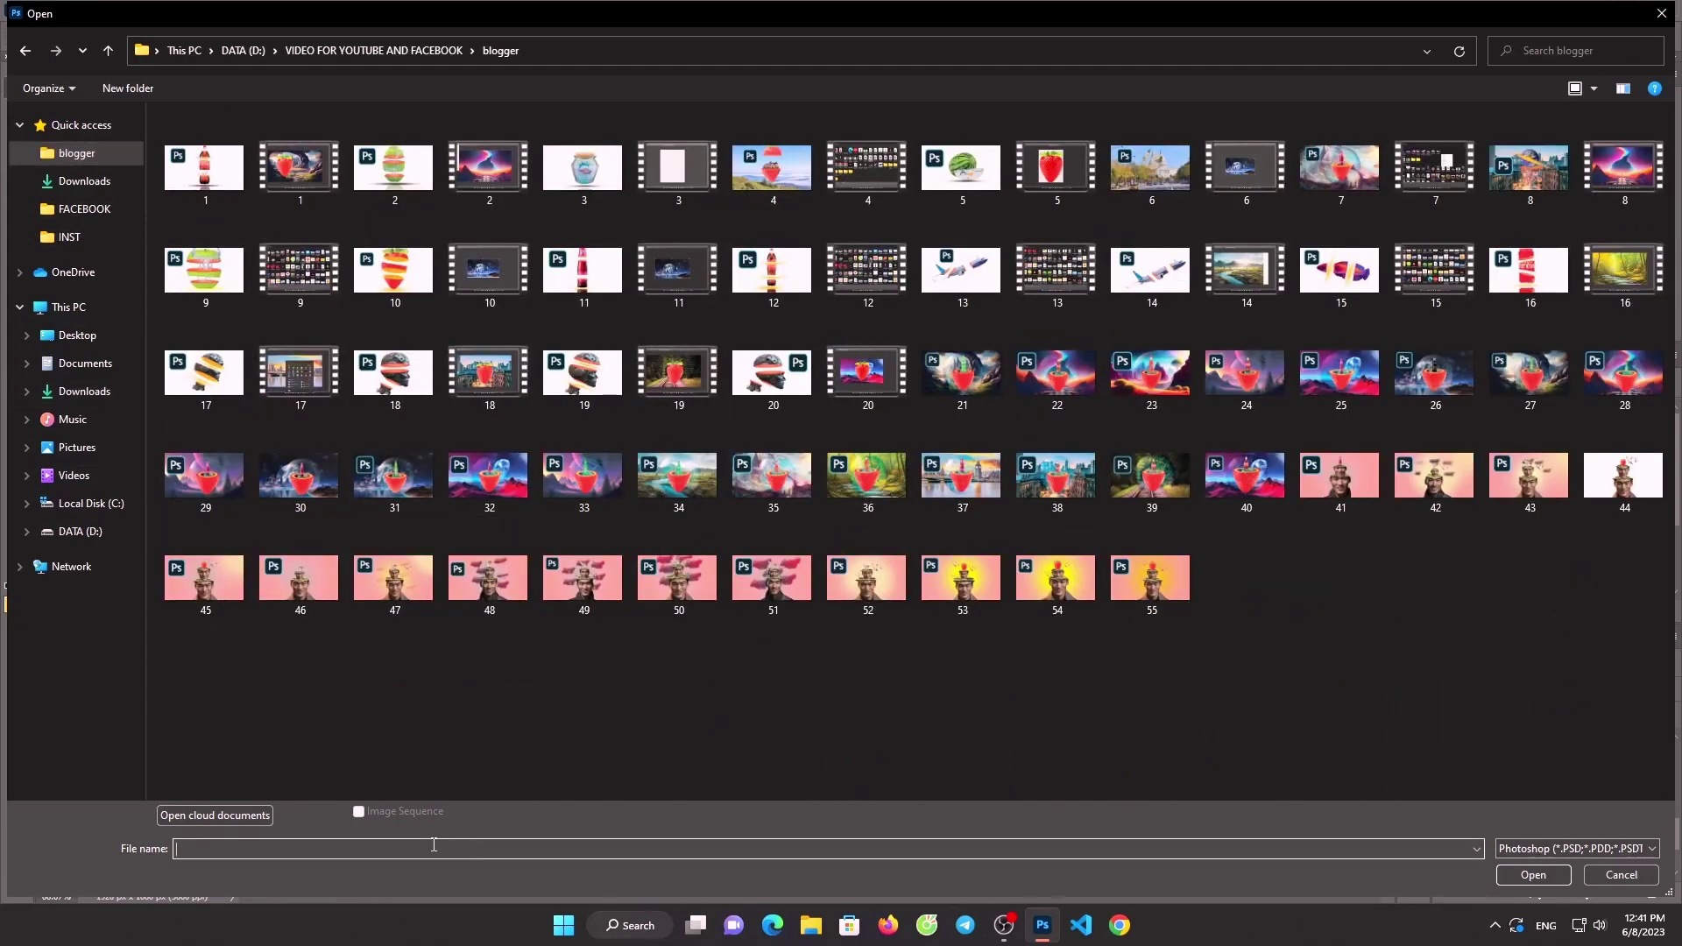
pyautogui.click(1661, 13)
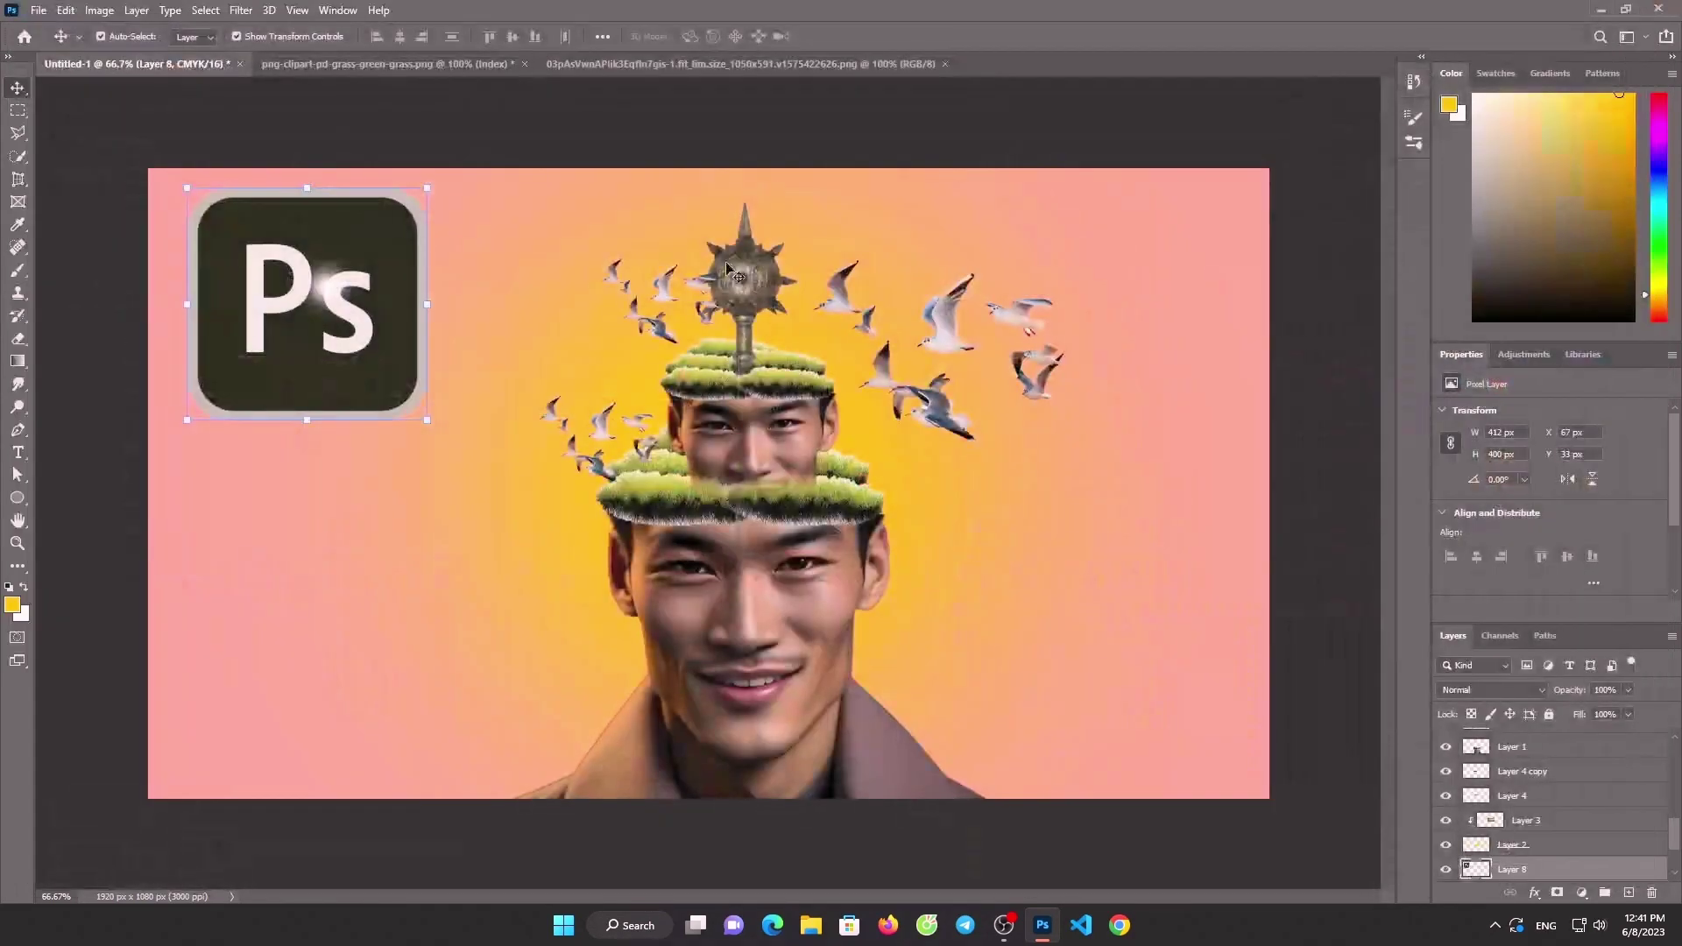
pyautogui.click(587, 157)
# Save the artwork on this computer as JPEG '56' in the blogger folder
pyautogui.click(39, 9)
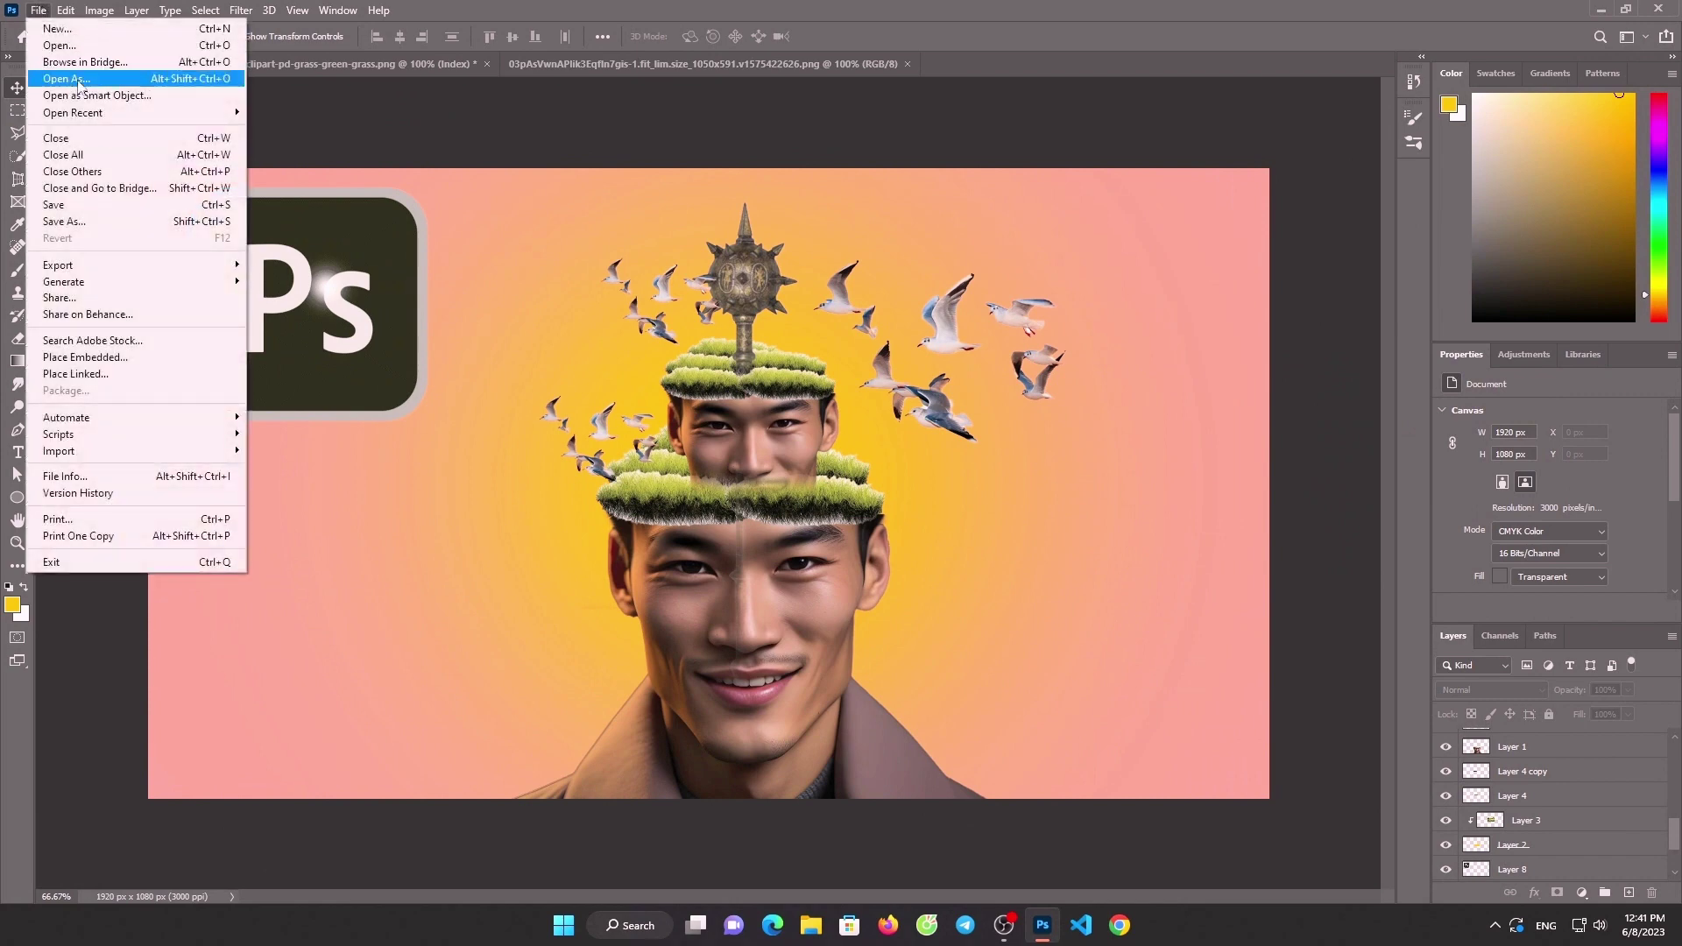
pyautogui.click(88, 230)
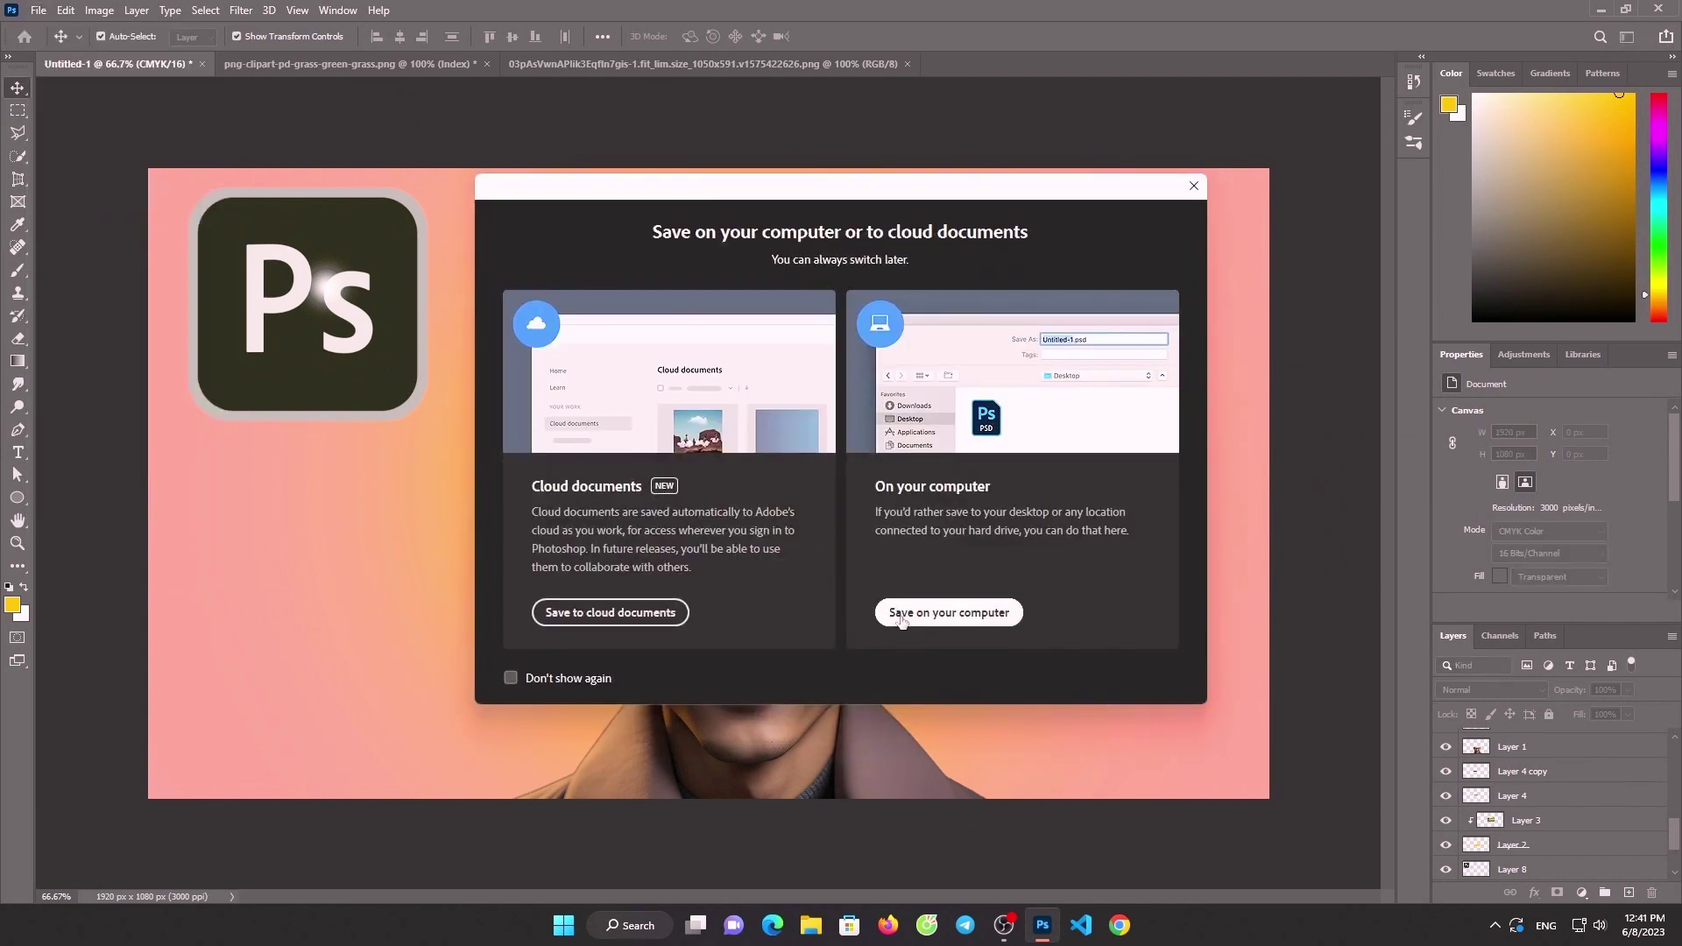
pyautogui.click(949, 612)
pyautogui.click(77, 153)
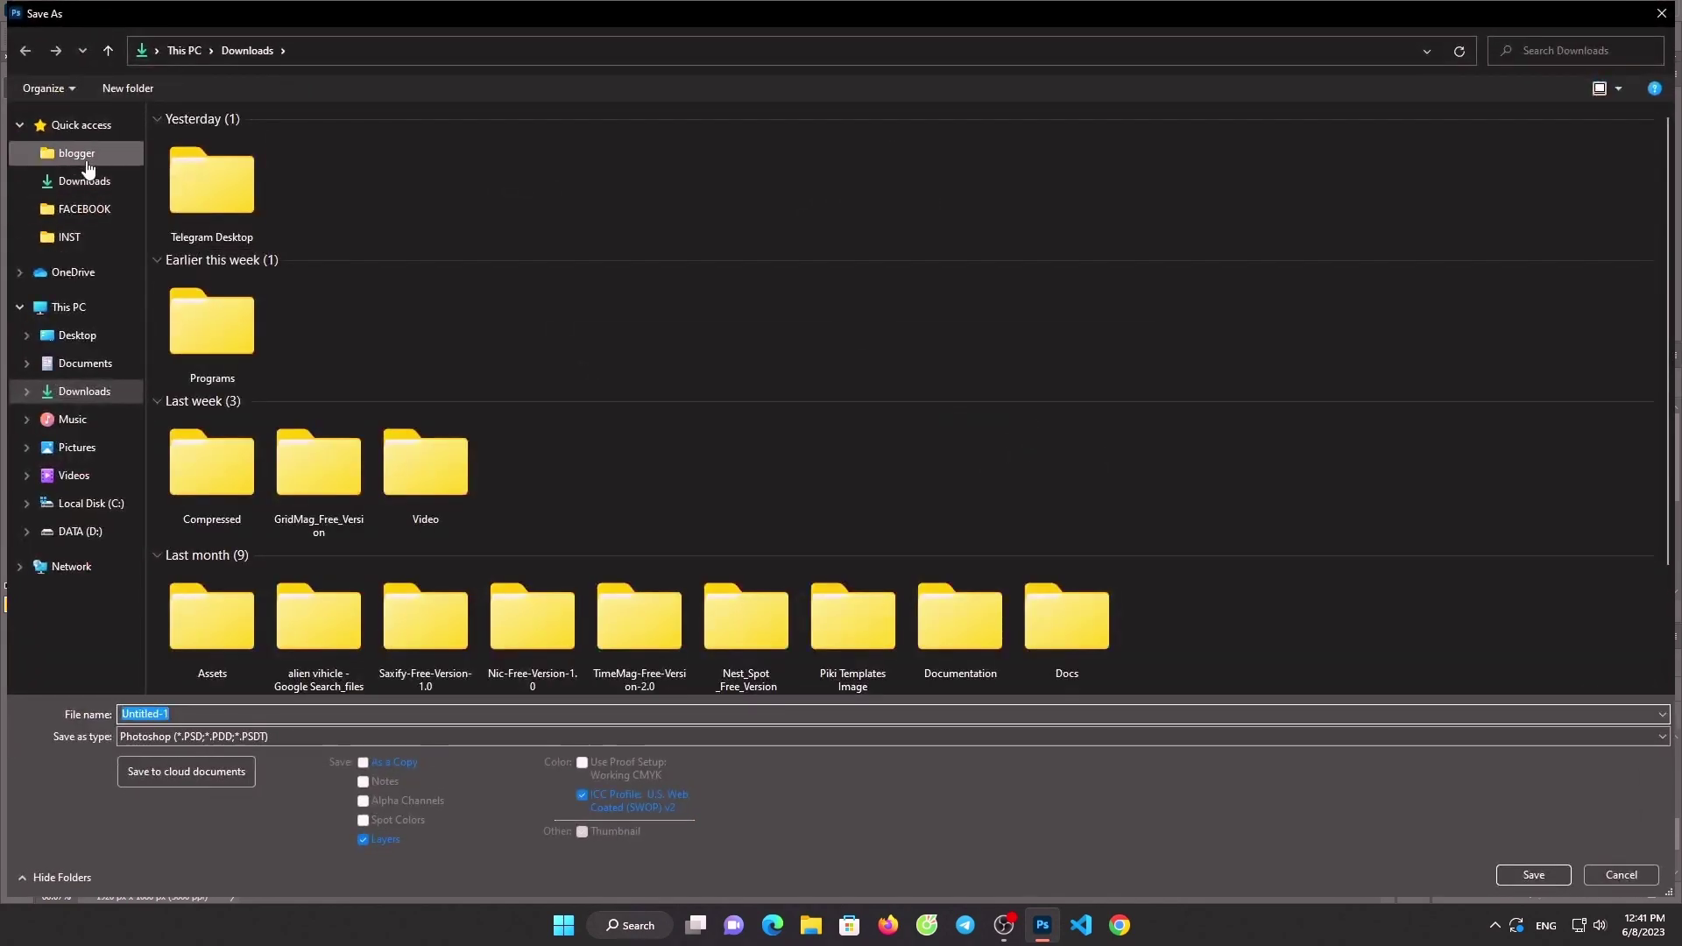
pyautogui.click(361, 734)
pyautogui.click(348, 767)
pyautogui.doubleClick(333, 718)
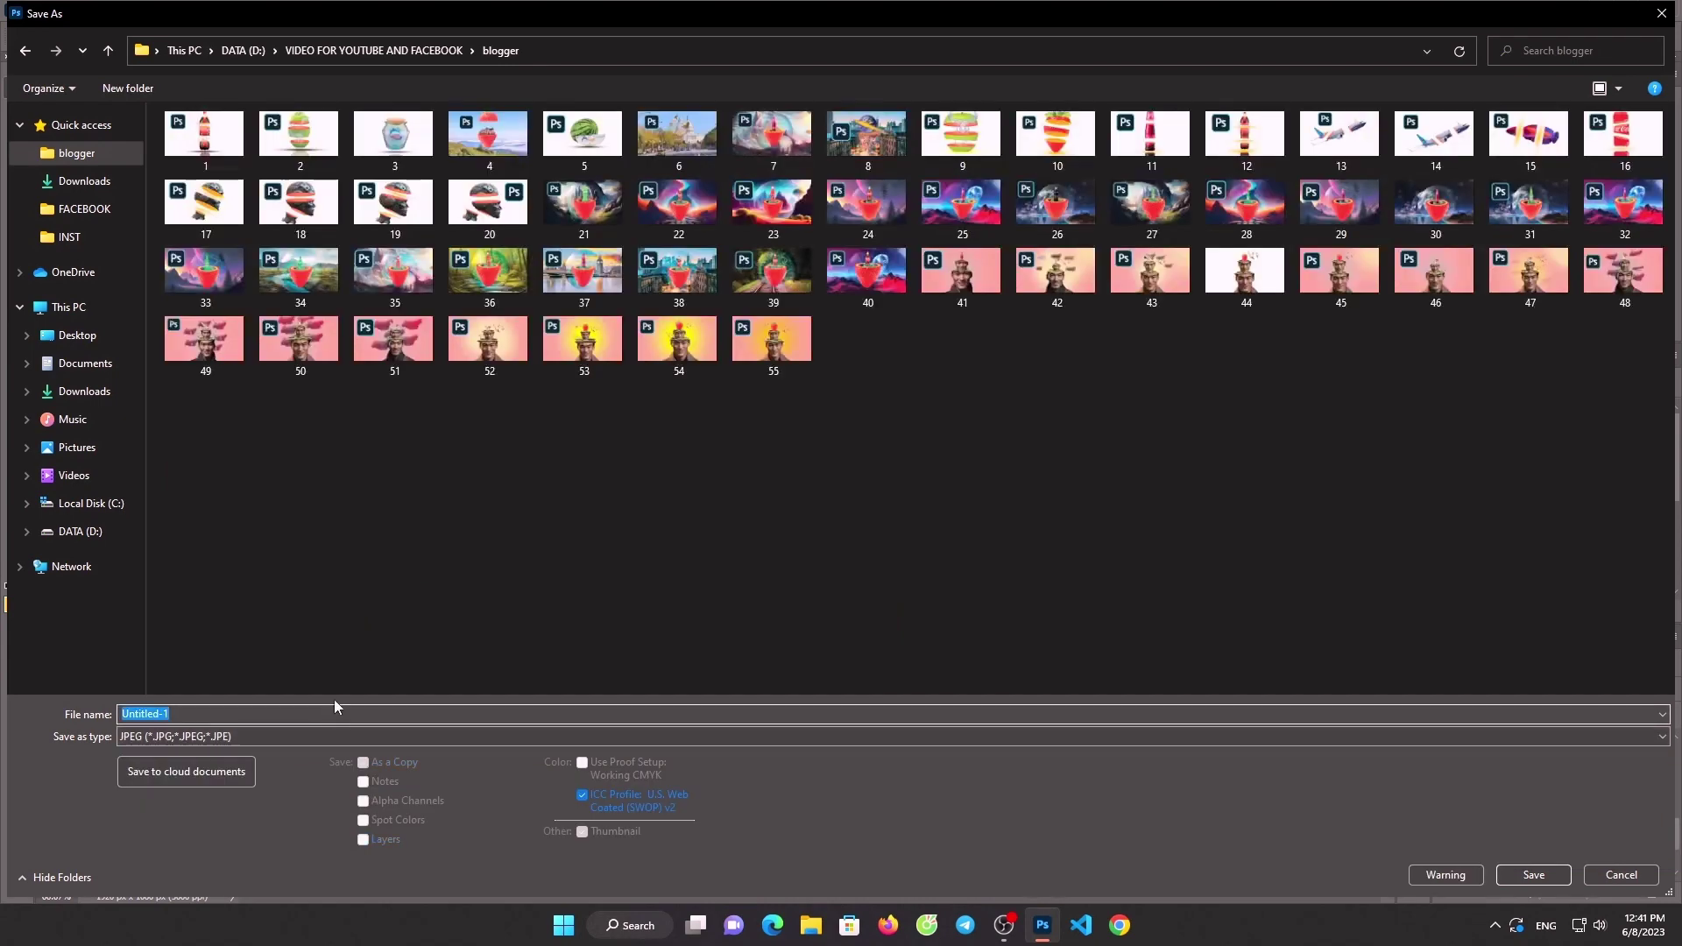
pyautogui.write('56')
pyautogui.click(1533, 874)
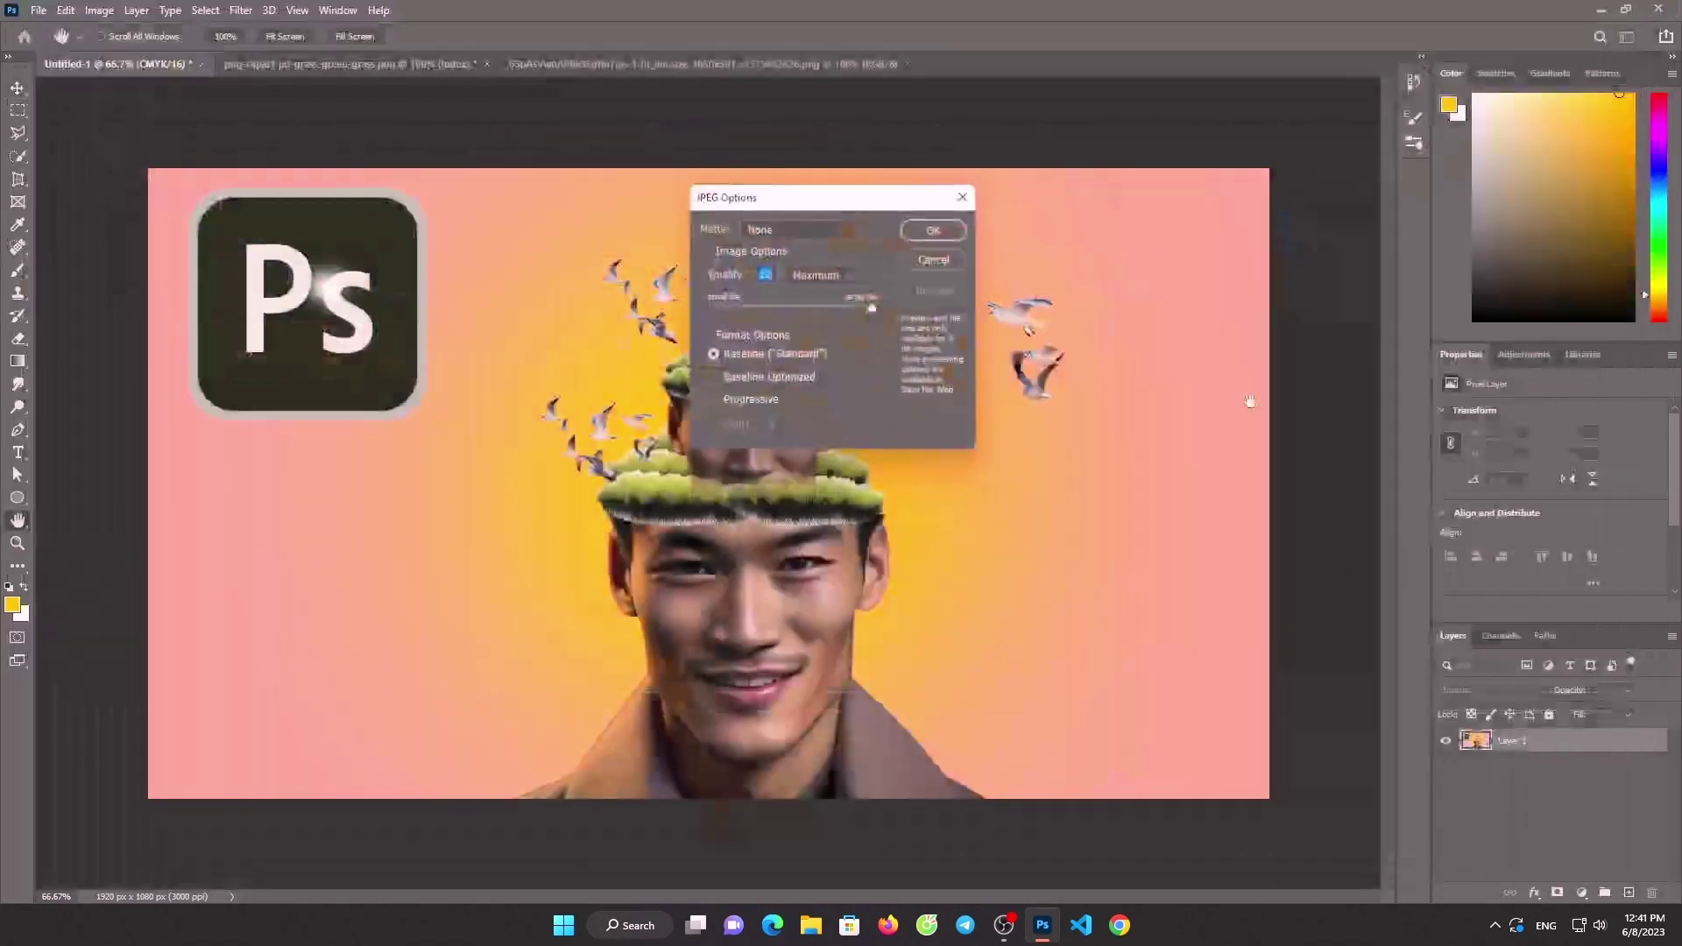
pyautogui.click(935, 233)
# Close the grass document without saving and the Ps logo PNG document
pyautogui.click(433, 62)
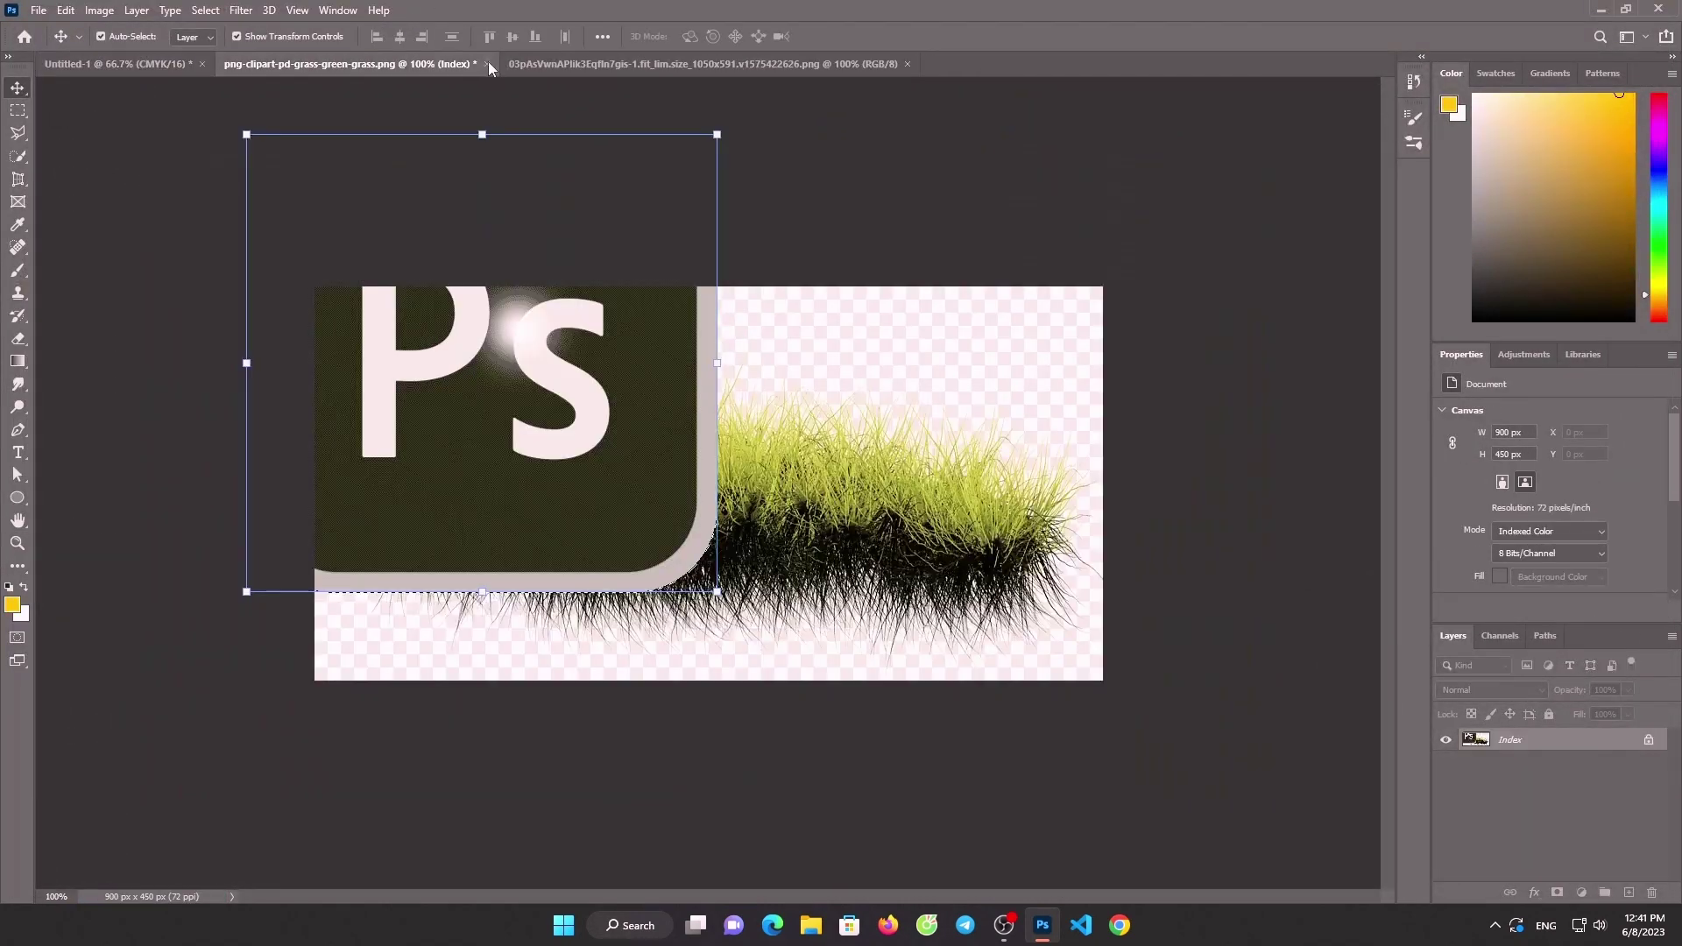
pyautogui.click(487, 64)
pyautogui.click(833, 341)
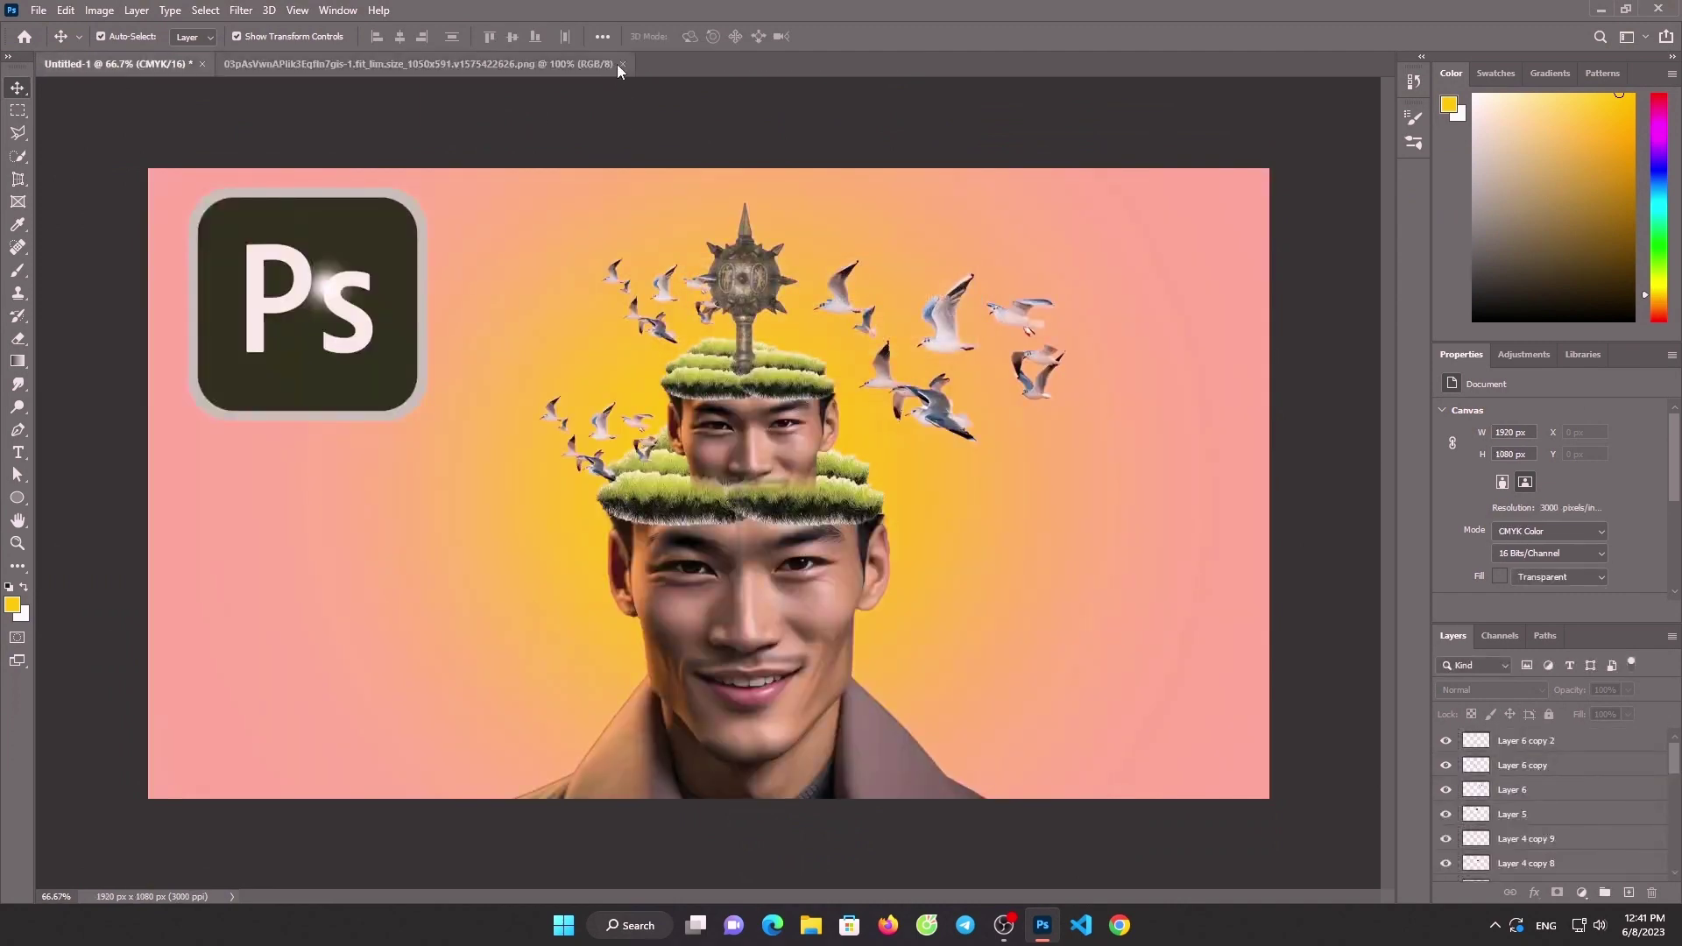
pyautogui.click(617, 65)
pyautogui.click(1006, 923)
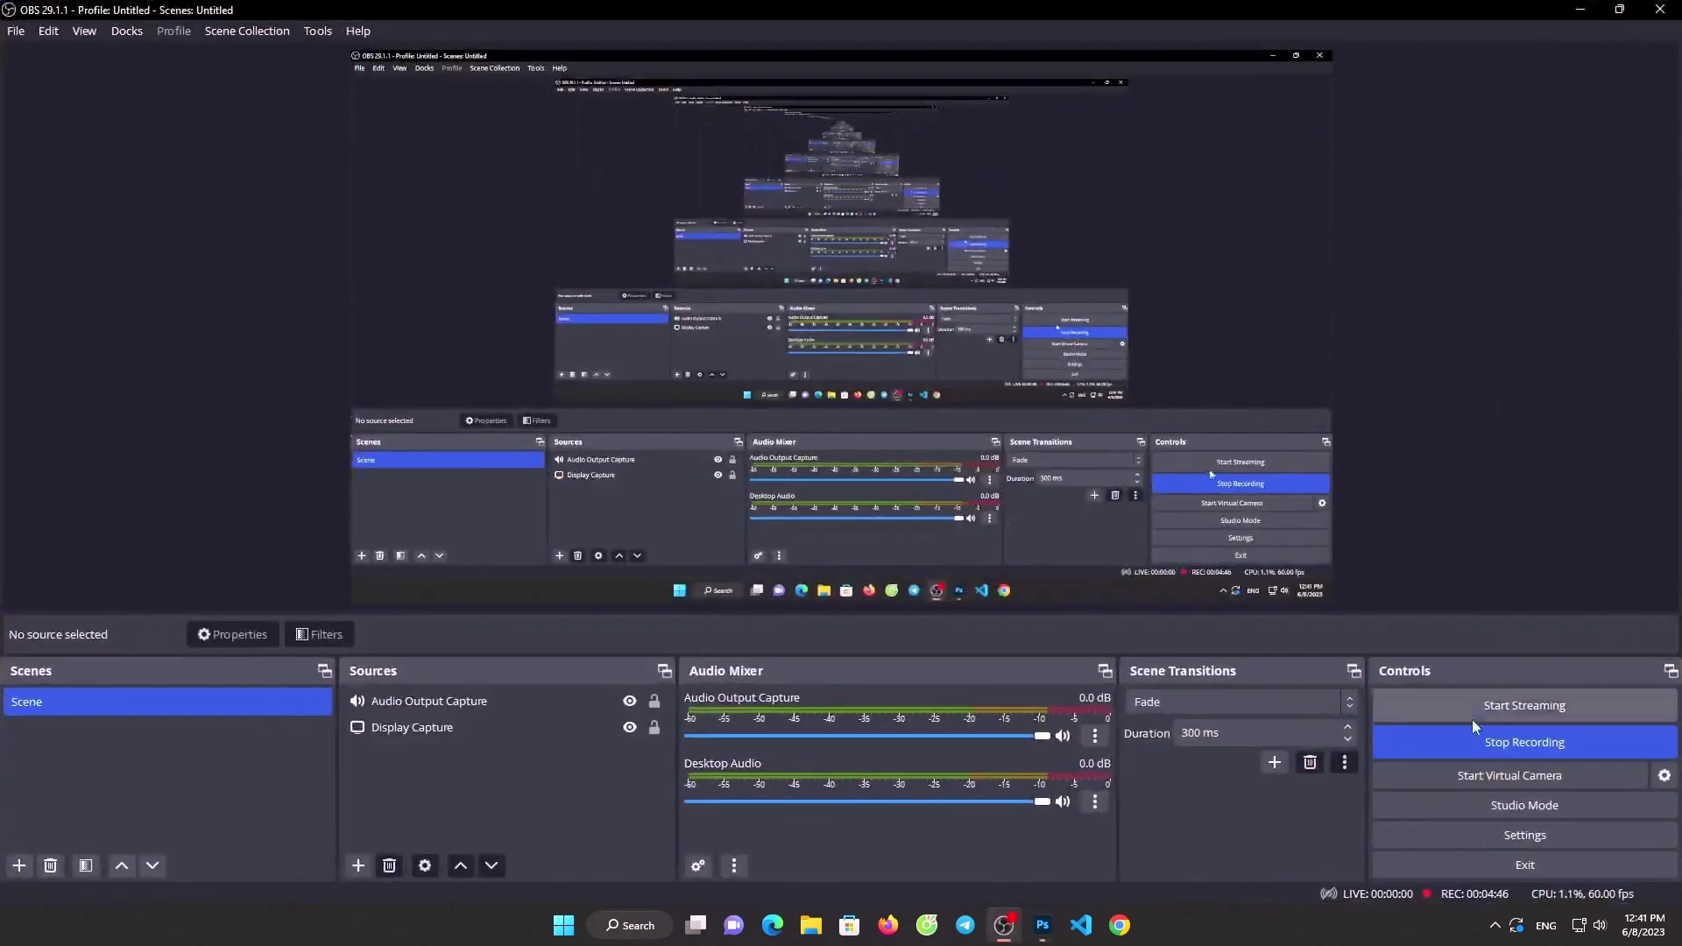